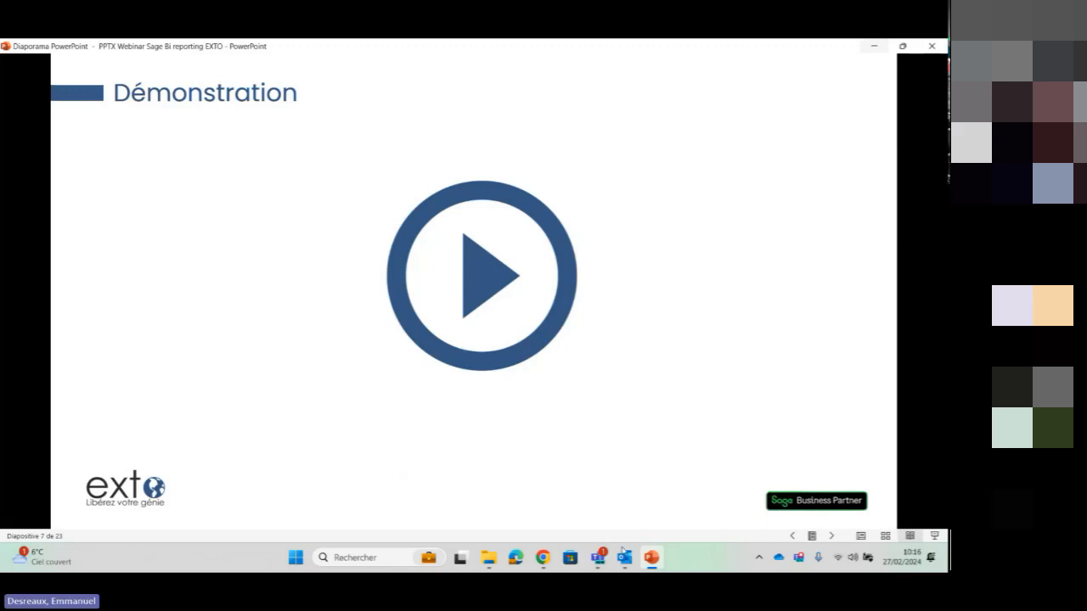
Open Excel and create a blank workbook
left_click(388, 559)
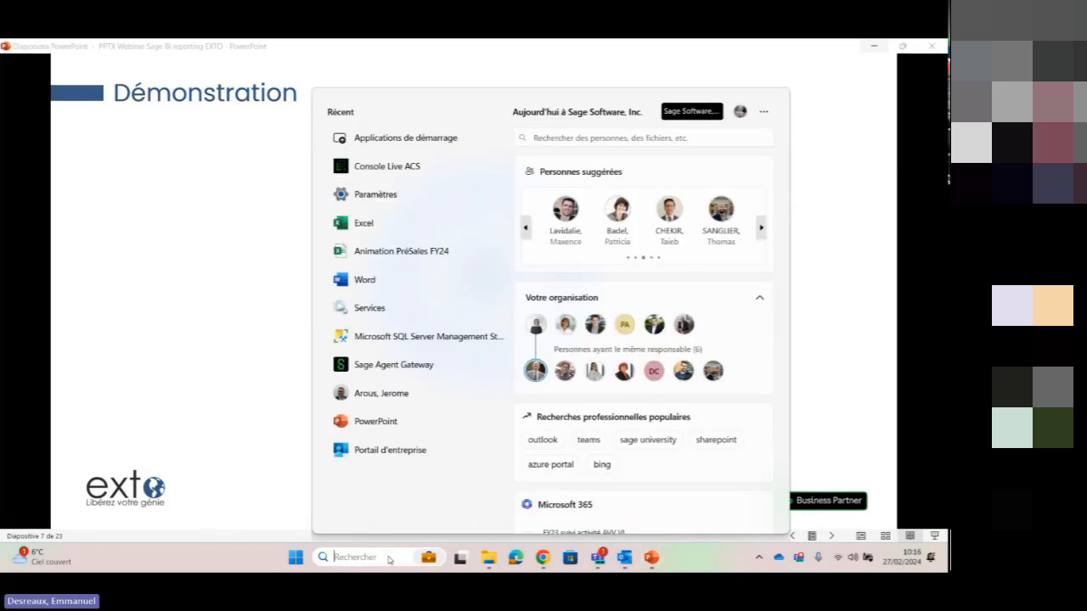
left_click(387, 222)
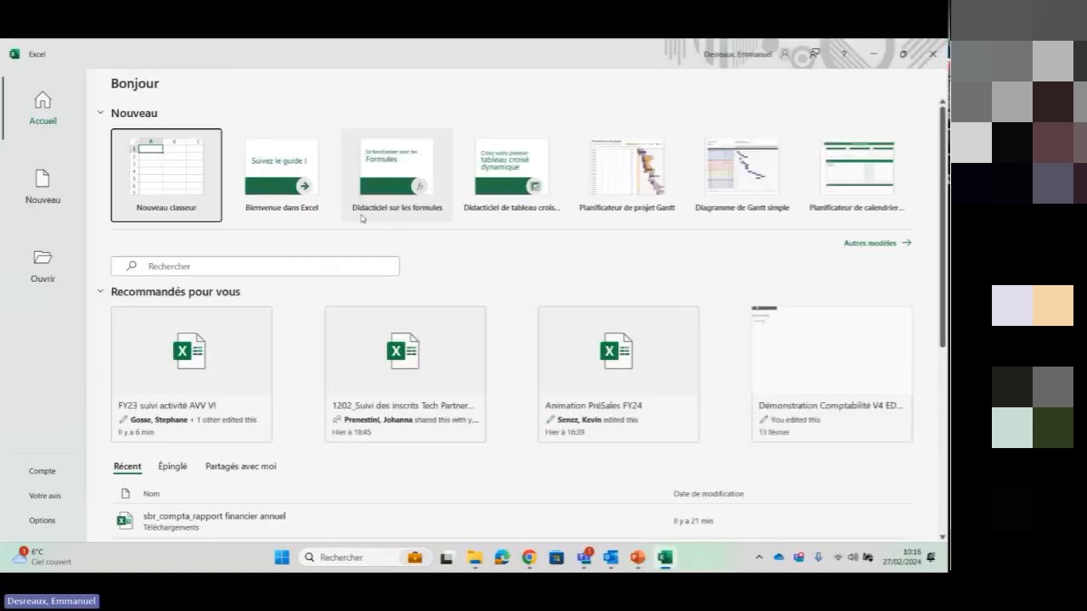
left_click(166, 167)
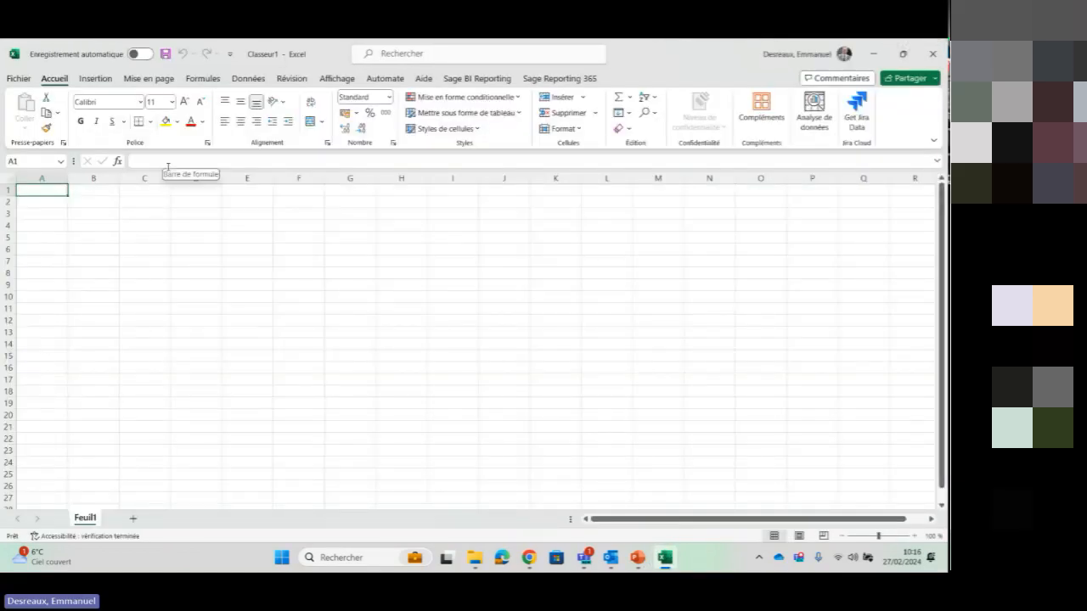
Open a Sage BI Reporting session on the SBR solution with the Admin account
left_click(454, 84)
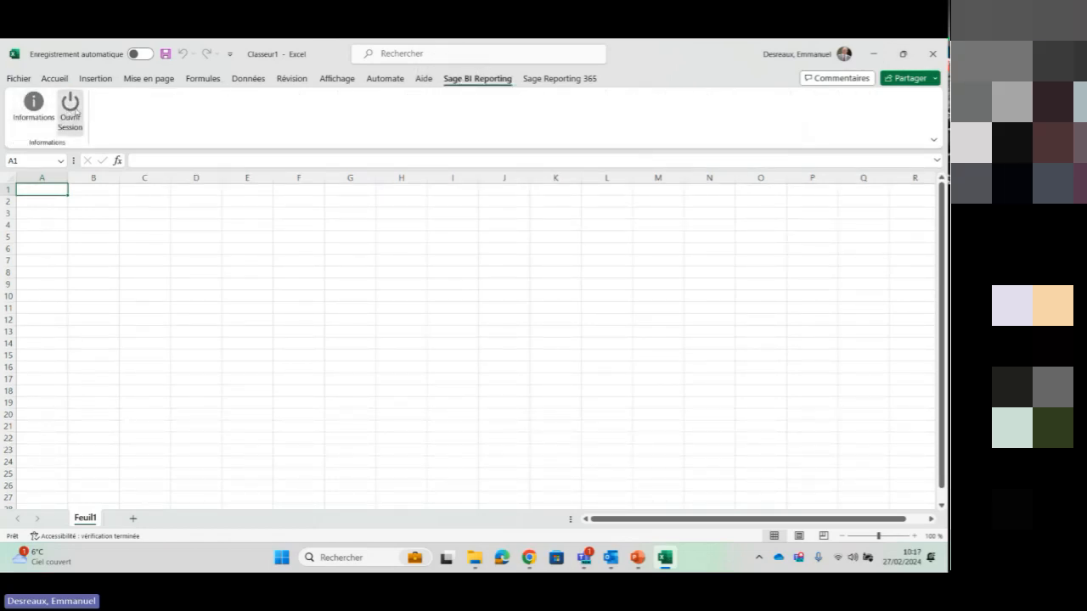
left_click(72, 111)
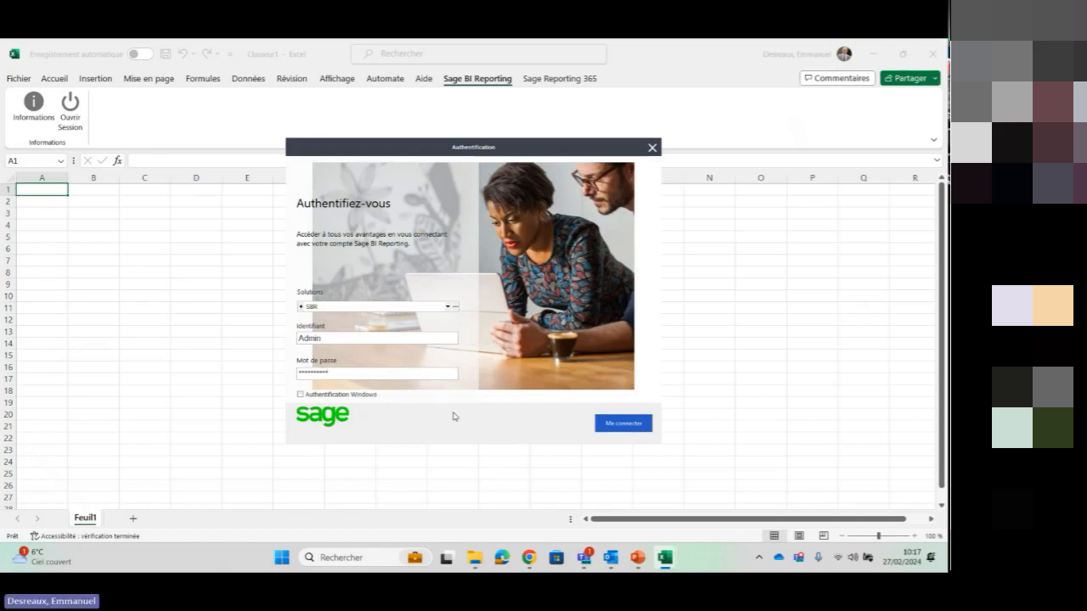
left_click(619, 423)
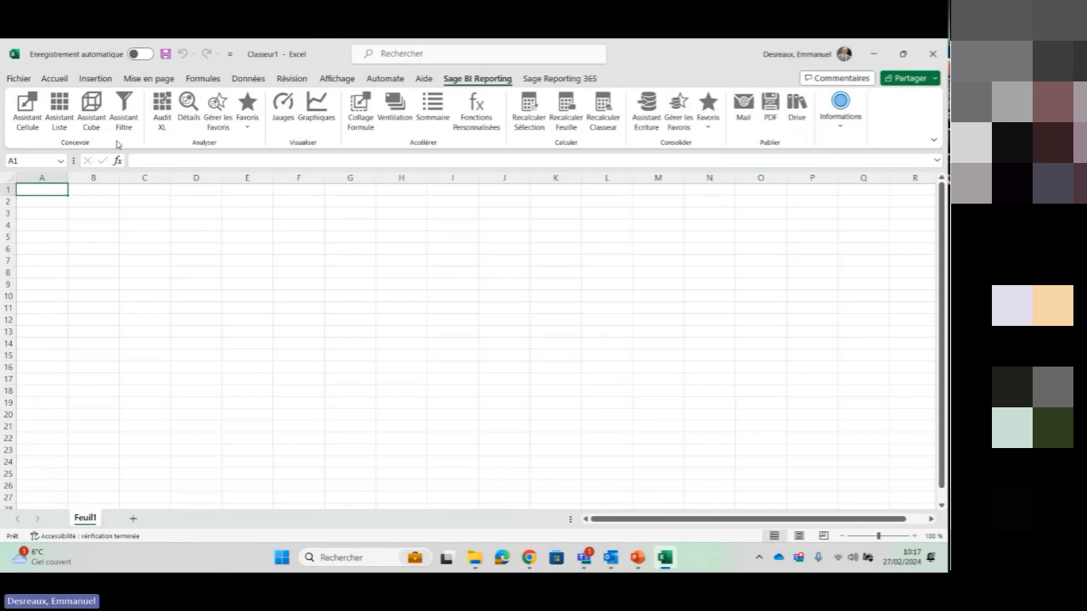
left_click(41, 145)
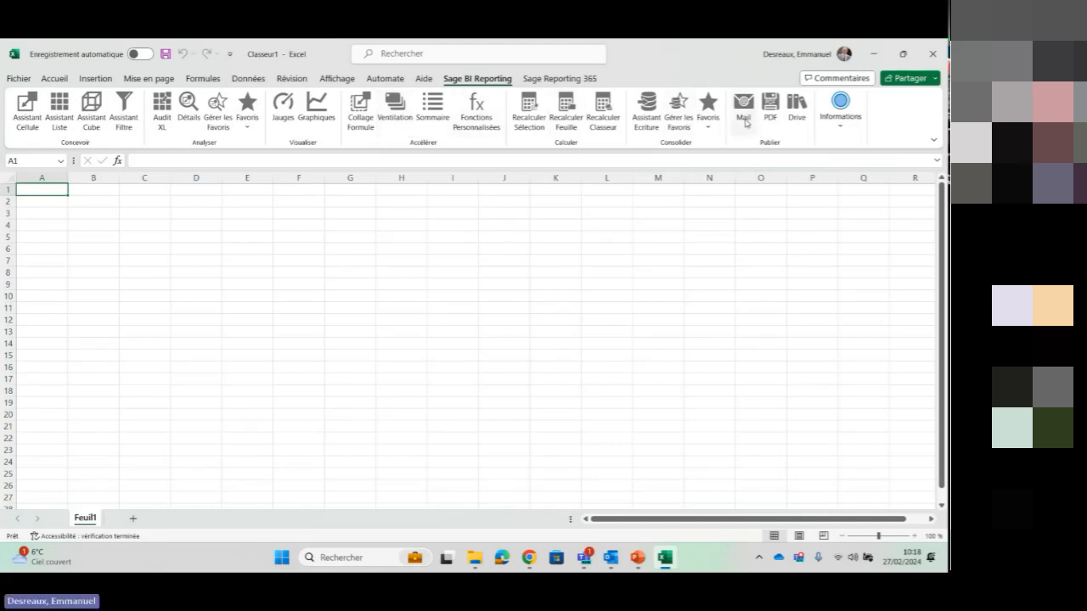
key("ctrl")
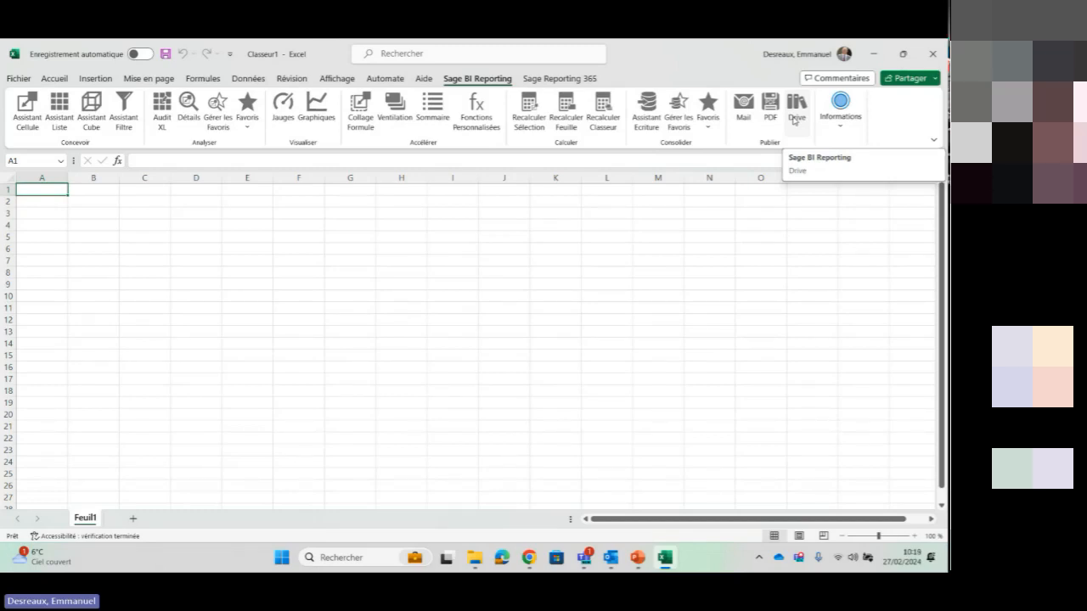
Open the Sage BI Reporting online help with table templates in the browser and go to its Sage 100 page
left_click(842, 119)
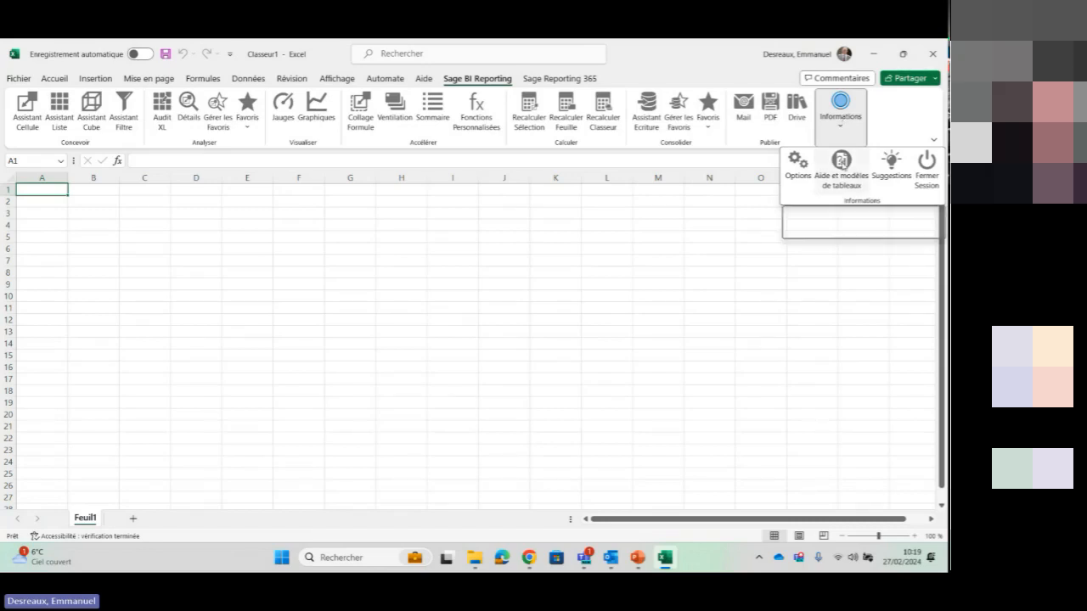
left_click(840, 160)
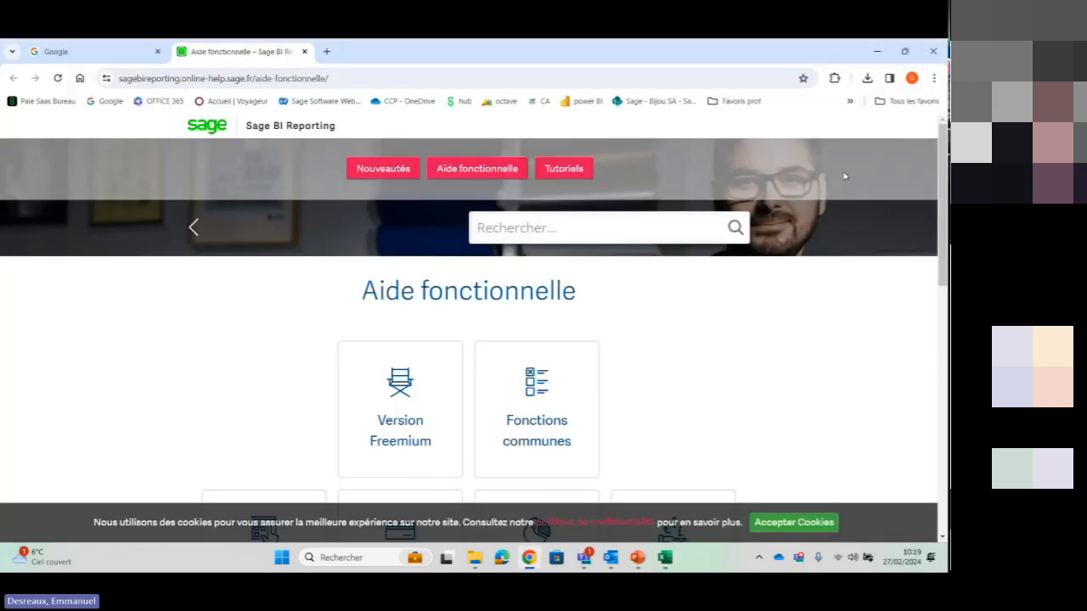
left_click_drag(943, 170, 943, 240)
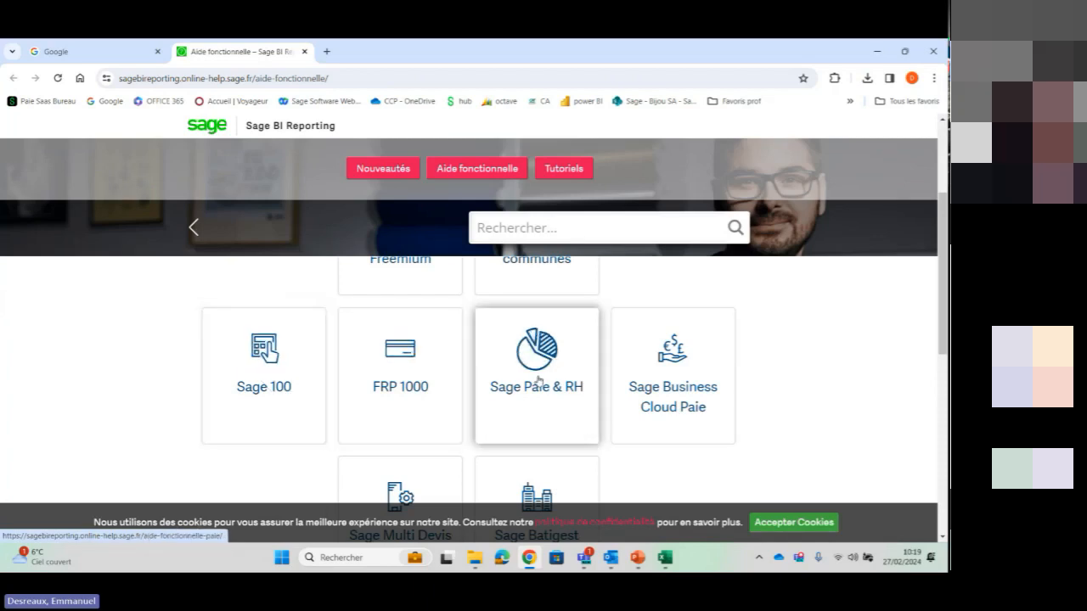
scroll(936, 319, "down", 1)
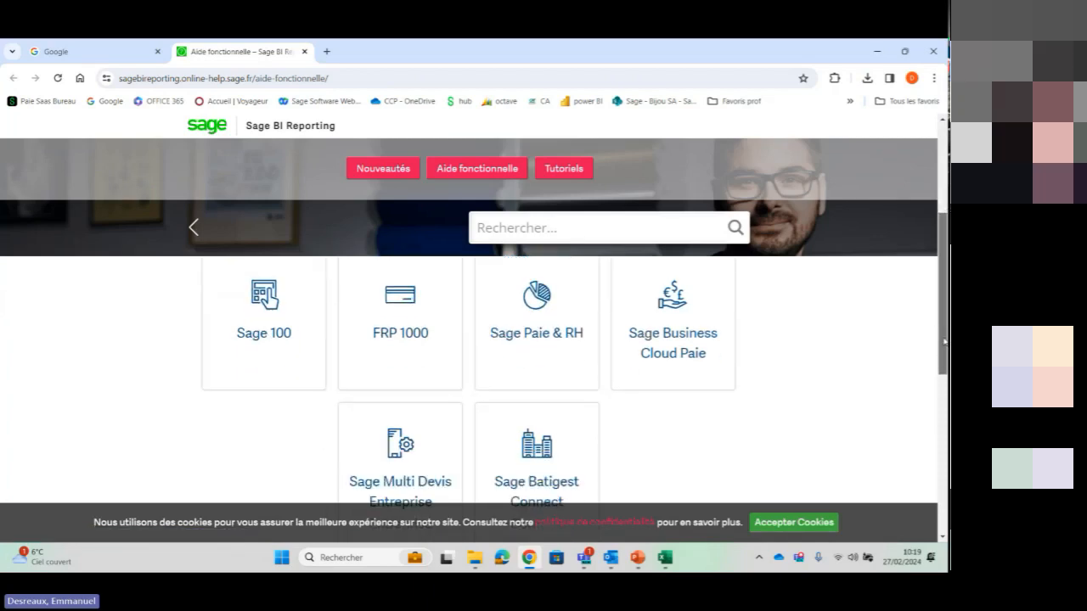
left_click_drag(940, 308, 938, 335)
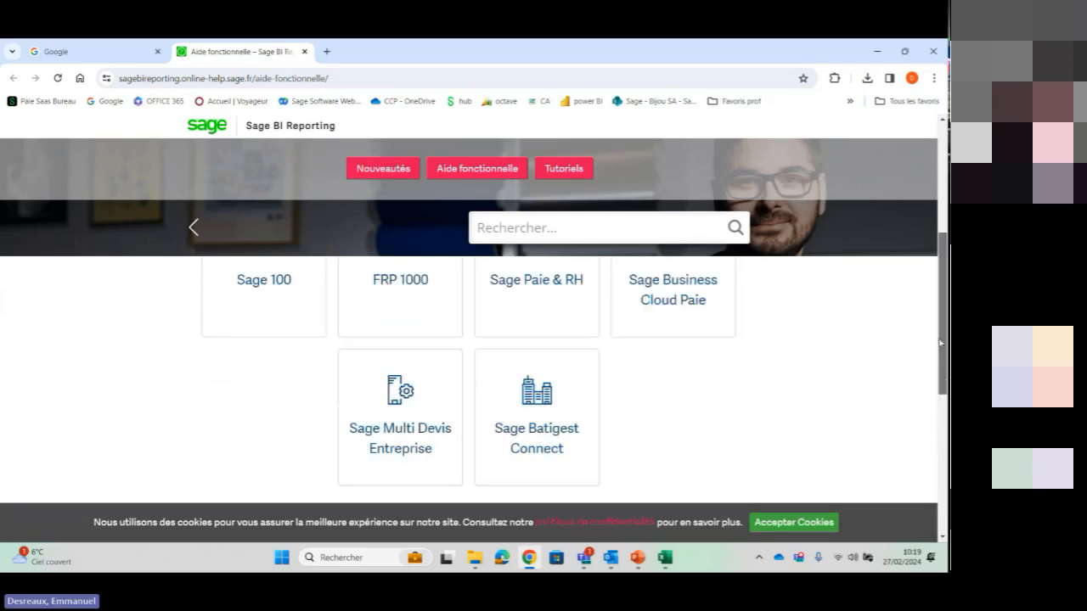
scroll(494, 420, "up", 2)
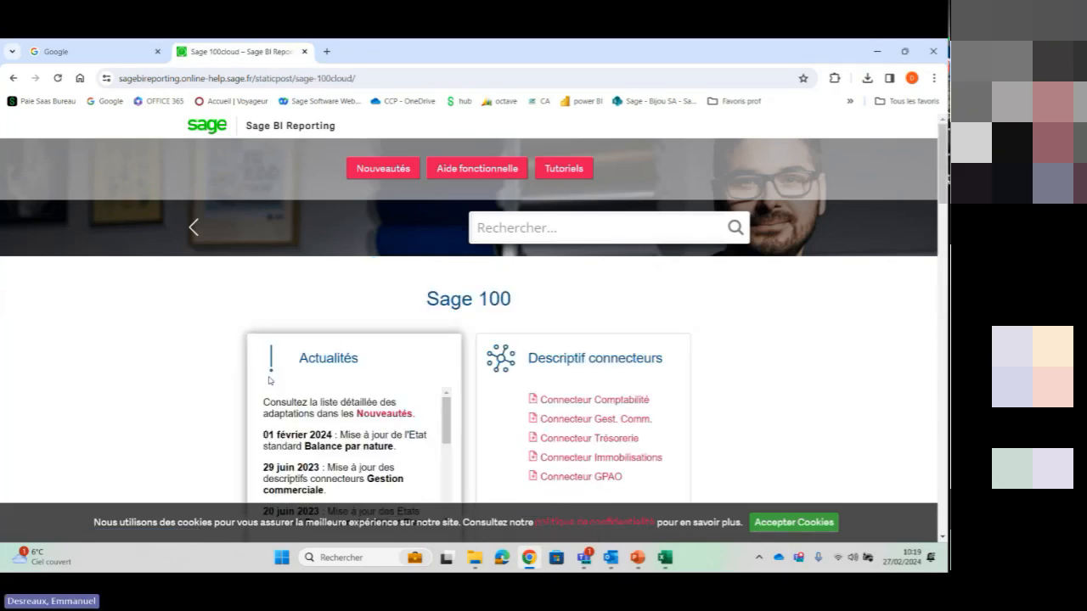
Download the Suivi de gestion report from the Etats Comptabilité list and open the workbook in Excel
left_click_drag(941, 183, 926, 289)
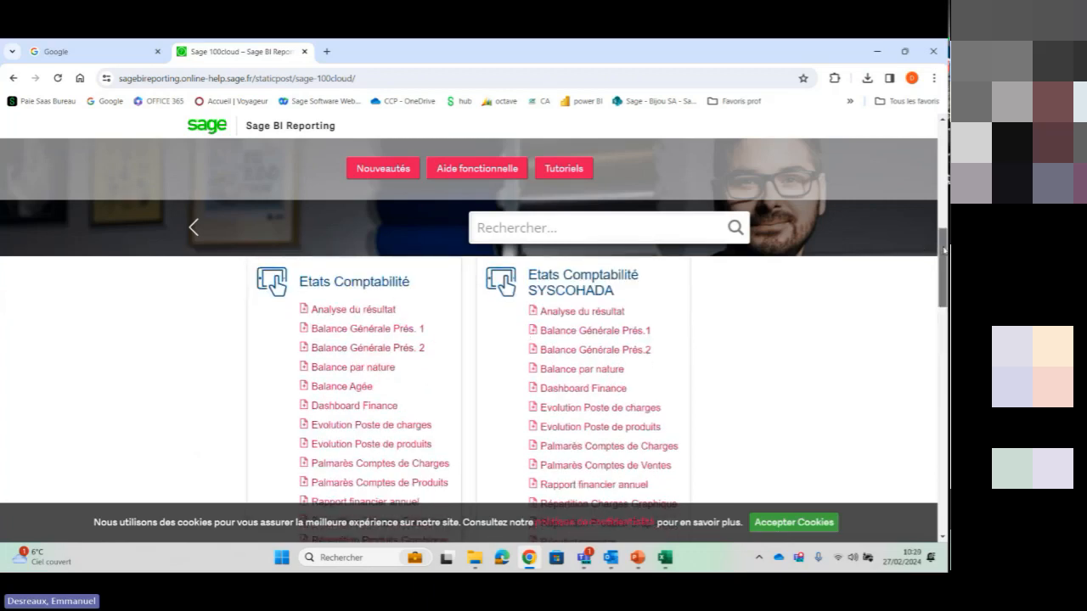
left_click_drag(944, 249, 944, 273)
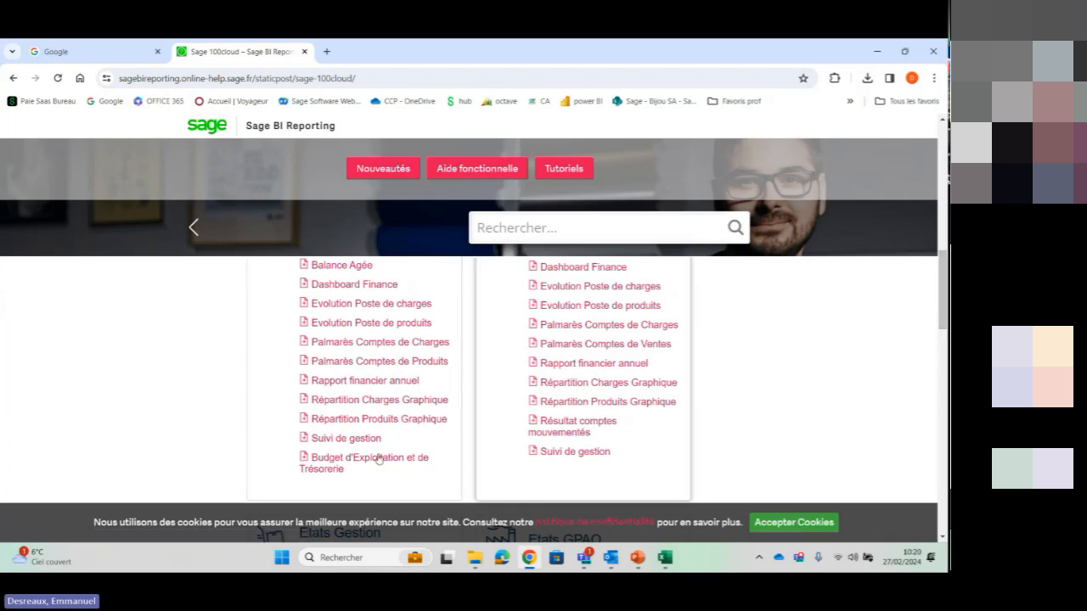
left_click(347, 439)
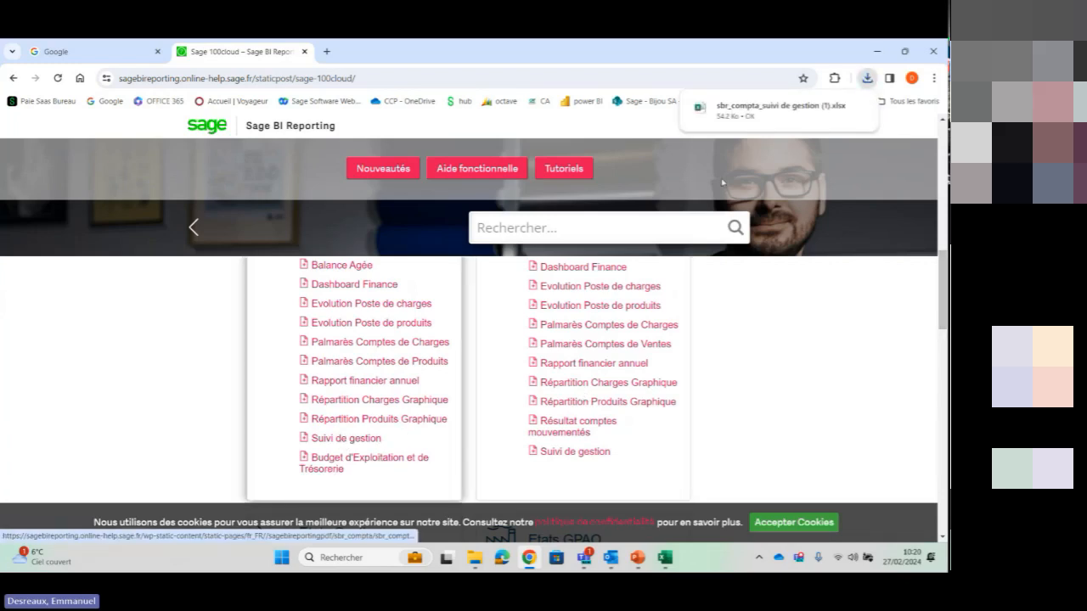
left_click(767, 108)
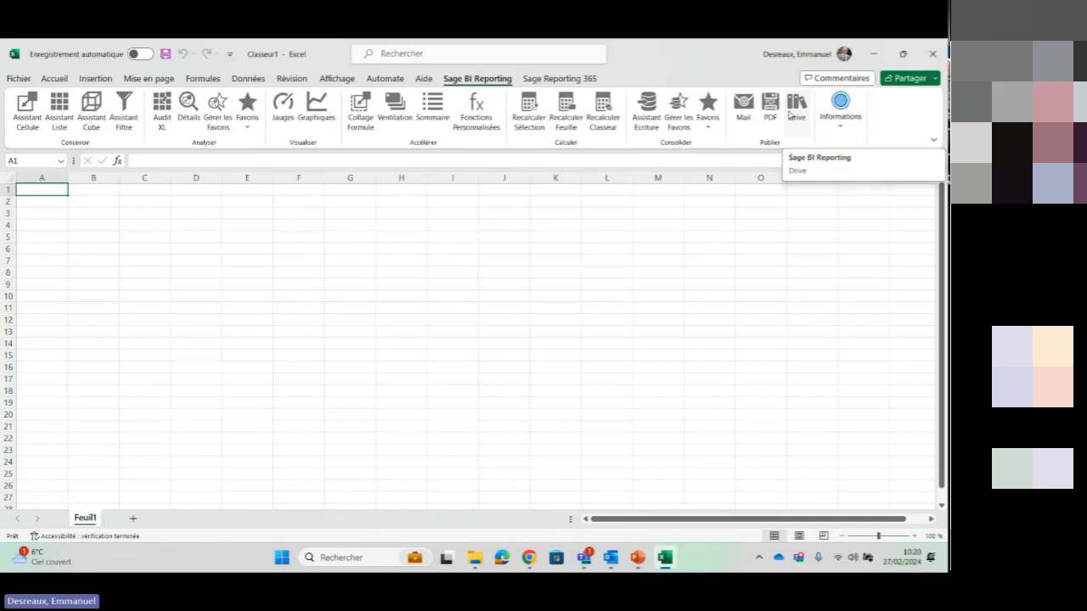
left_click(793, 113)
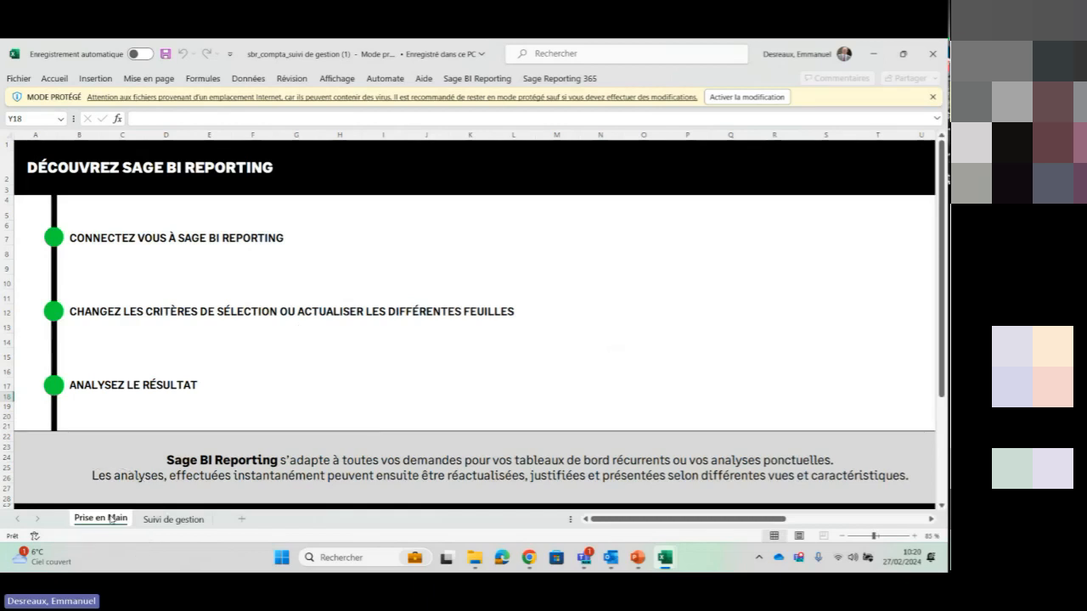
Review the dashboard on the Suivi de gestion sheet and close the downloaded workbook
left_click(185, 523)
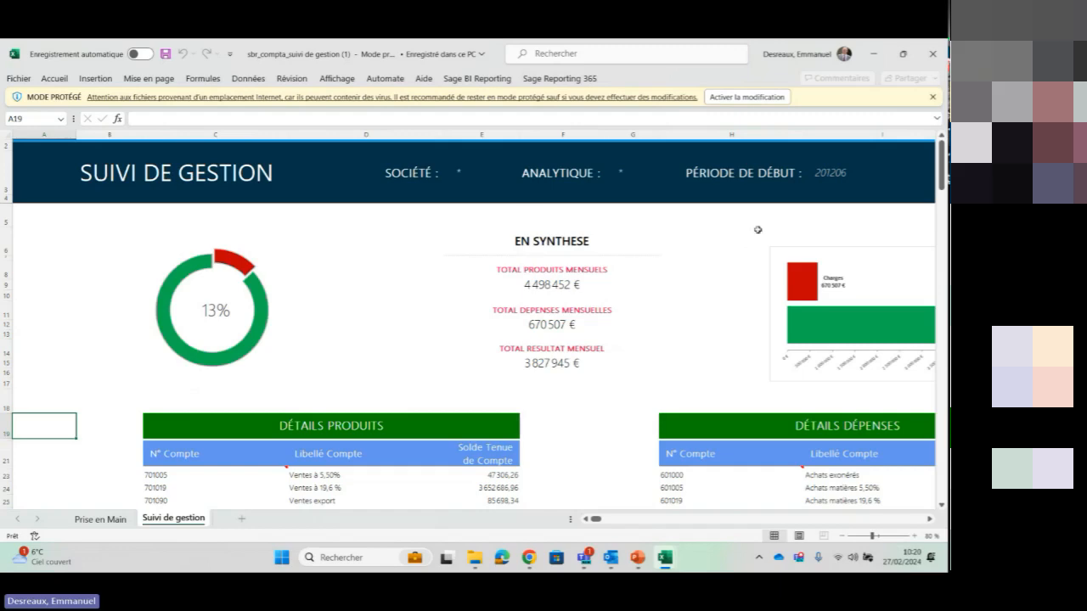
mouse_move(945, 180)
left_mouse_down()
mouse_move(944, 217)
mouse_move(944, 163)
mouse_move(943, 191)
mouse_move(939, 176)
left_mouse_up()
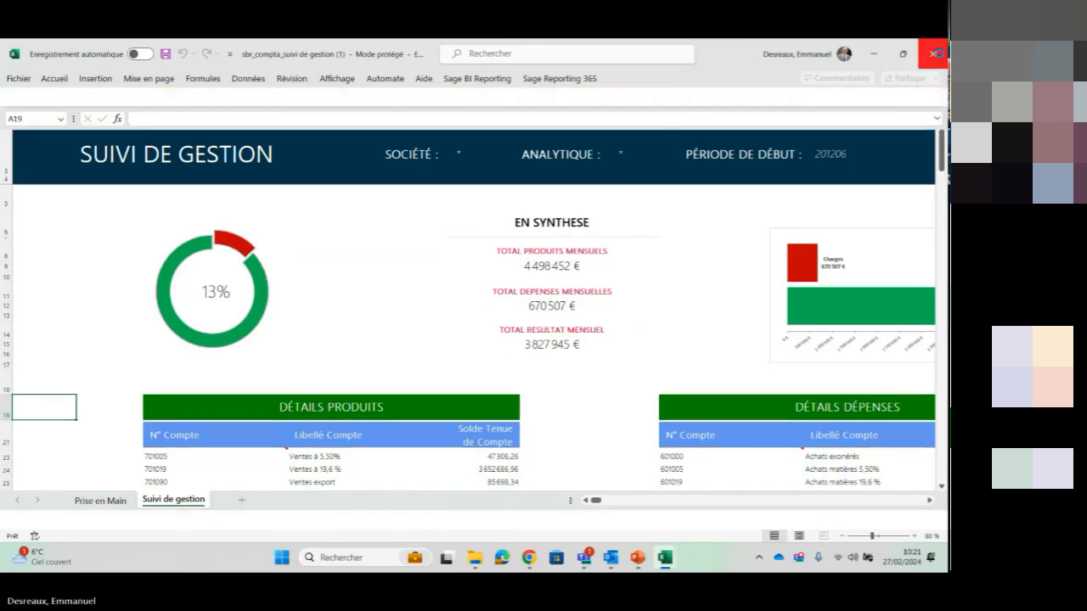
left_click(934, 55)
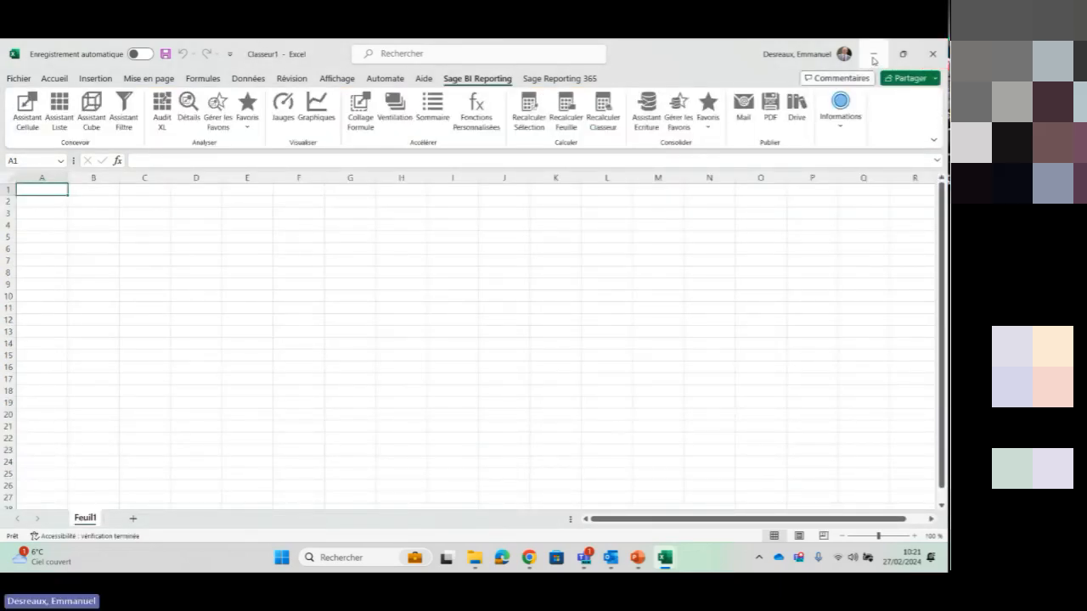
Switch back to Chrome and look through the remaining standard reports and practical guides on the Sage 100 page
left_click(529, 557)
left_click_drag(938, 293, 928, 405)
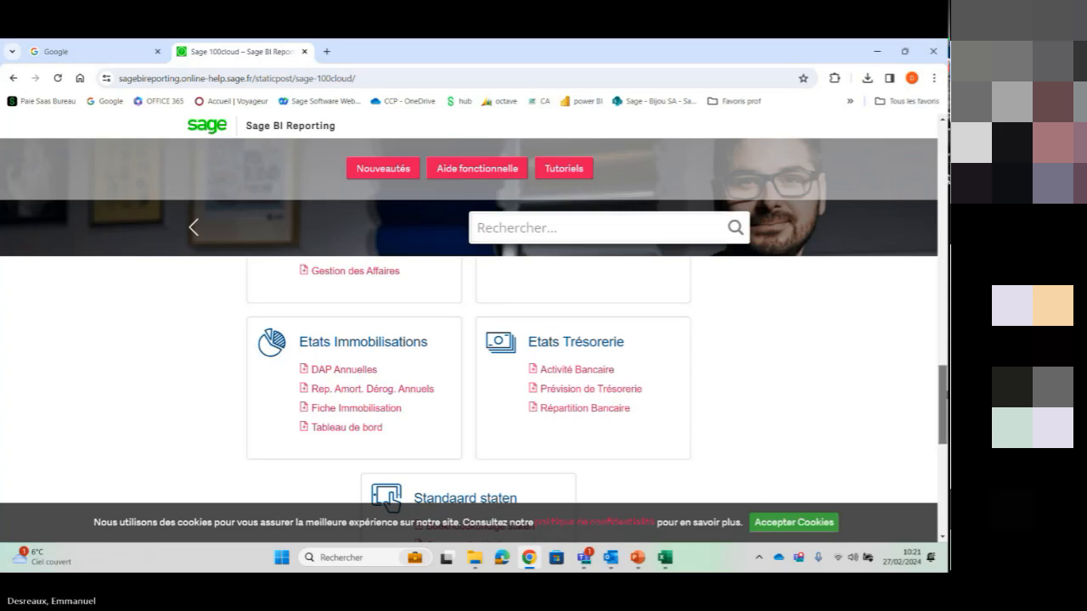
left_click_drag(943, 403, 921, 202)
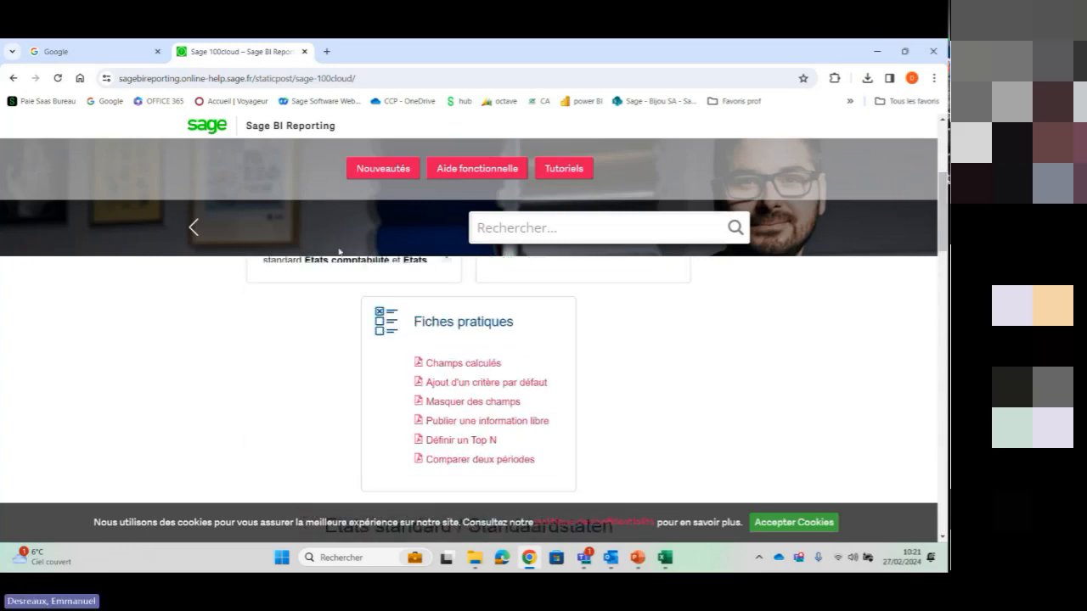
Download the BDES standard report from the Sage Paie & RH help page and open it in Excel
left_click(194, 228)
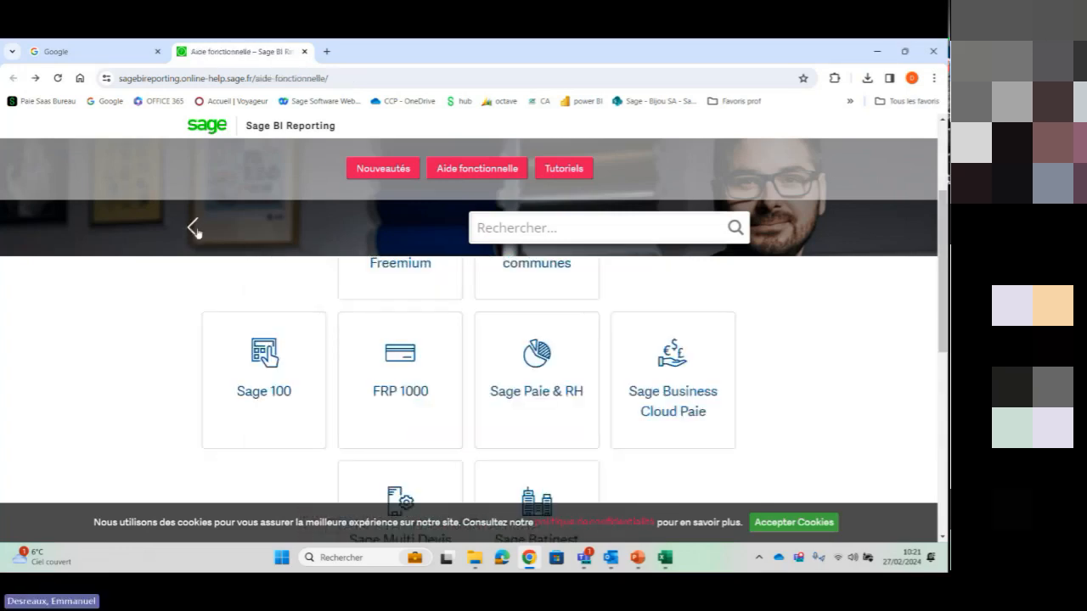
left_click(537, 377)
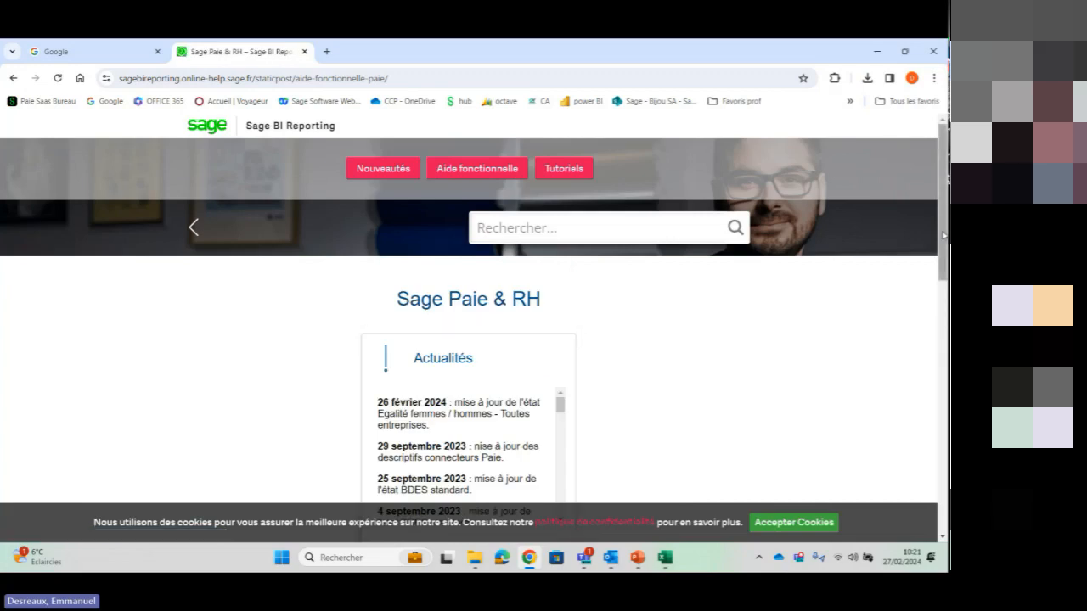
scroll(925, 337, "down", 4)
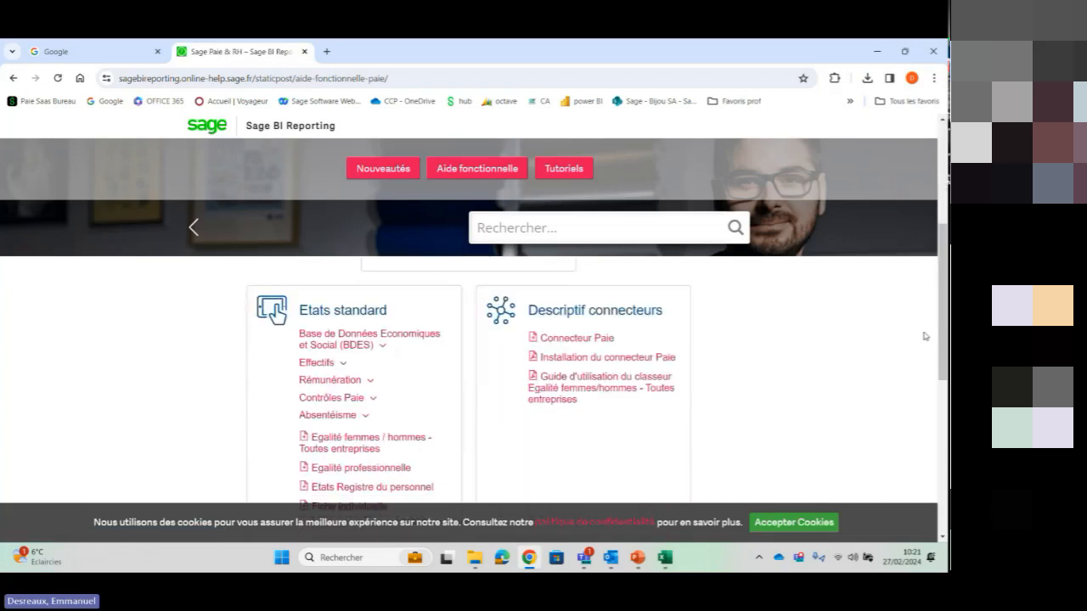
left_click(371, 337)
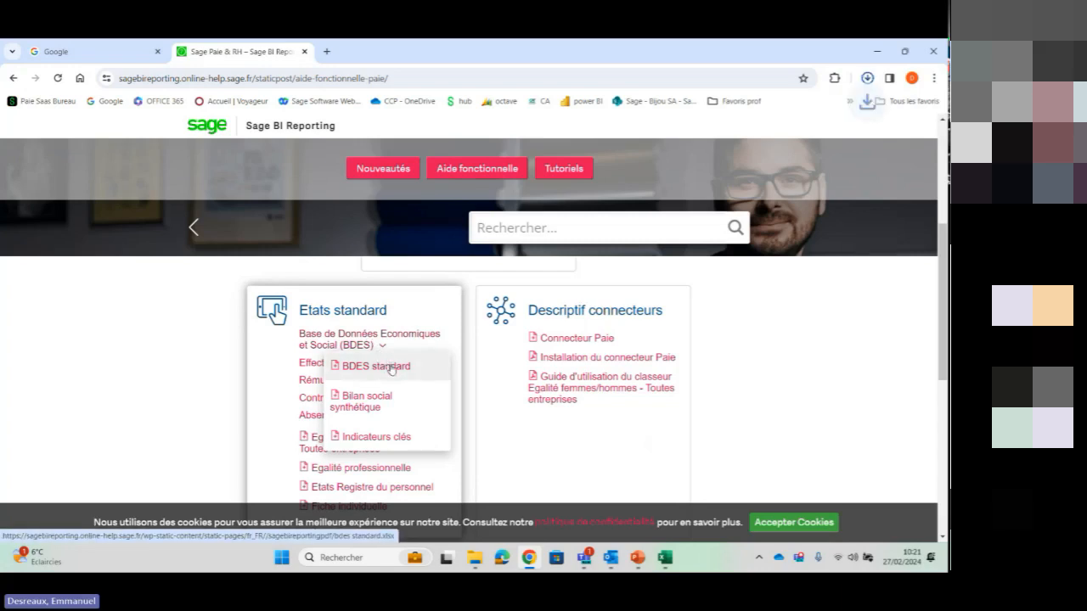
left_click(391, 366)
left_click(780, 115)
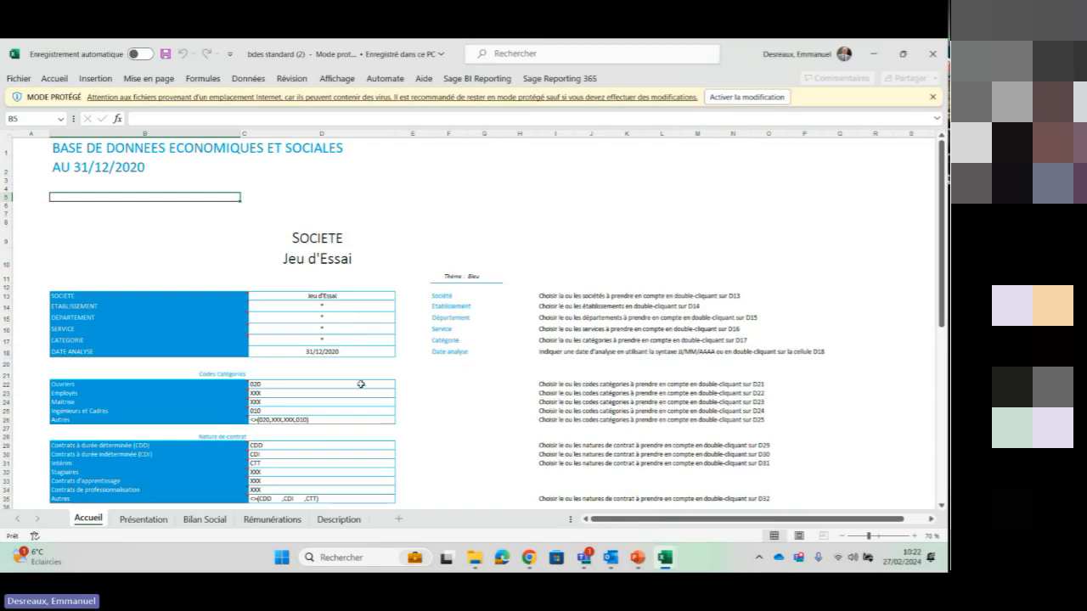
Examine the tables and charts on the Présentation, Bilan Social and Rémunérations sheets of the BDES workbook
left_click(135, 520)
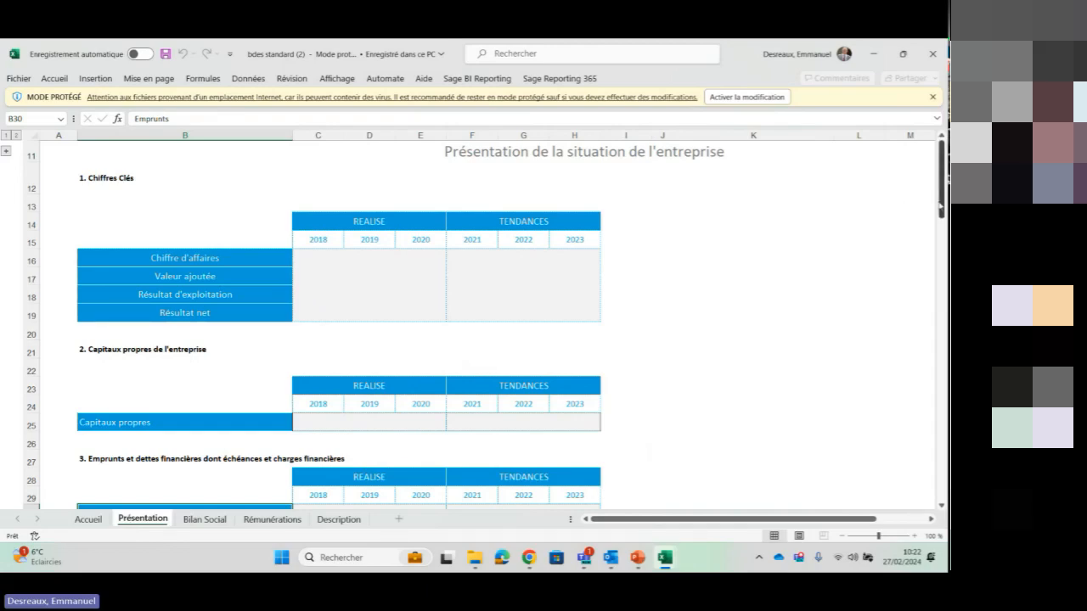
left_click_drag(941, 208, 927, 236)
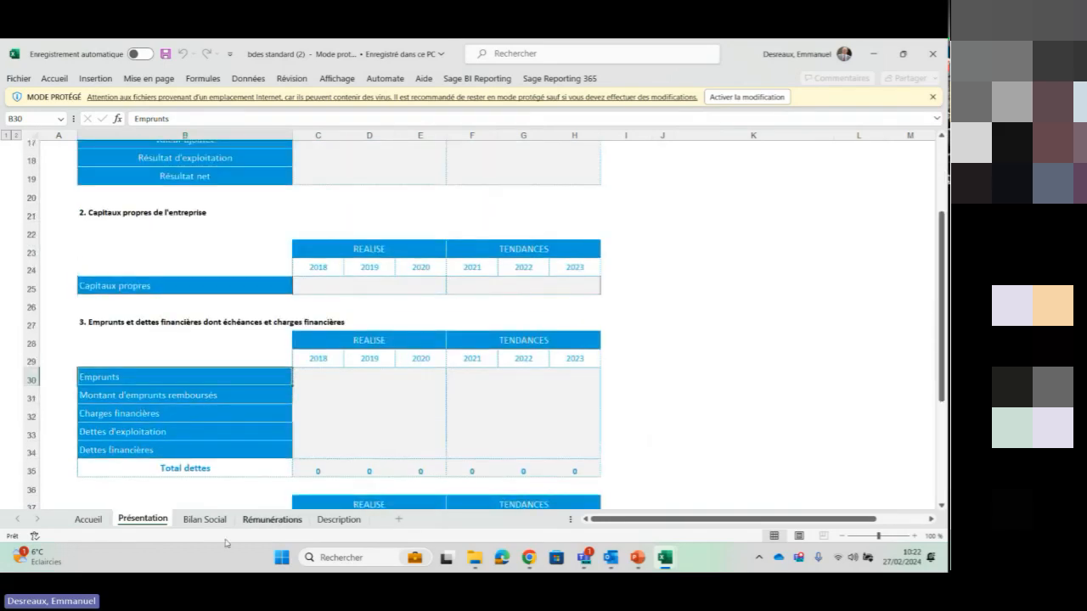
left_click(205, 519)
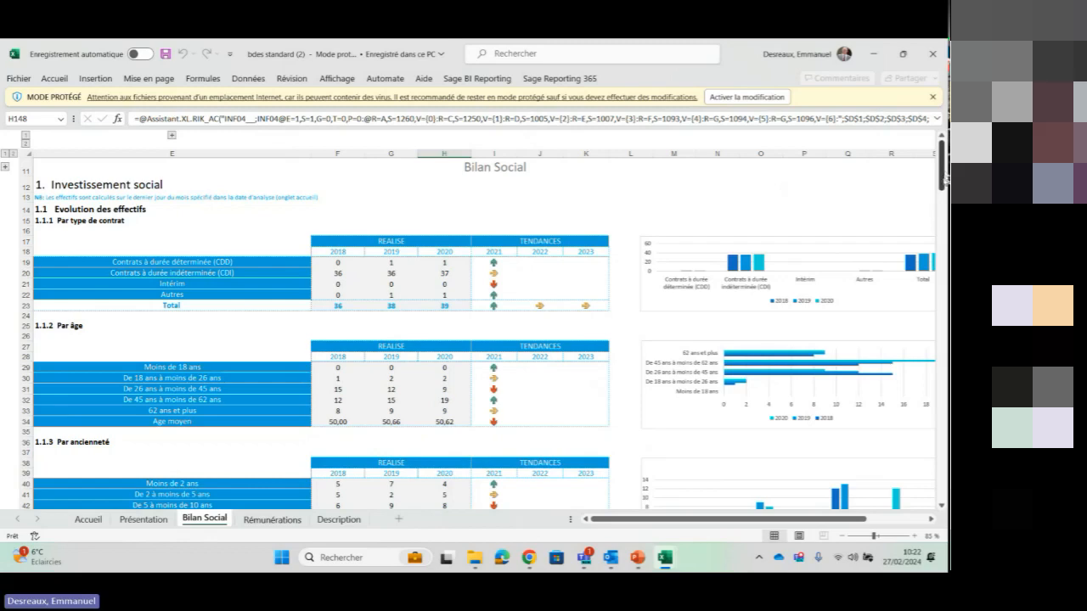
left_click_drag(942, 178, 937, 254)
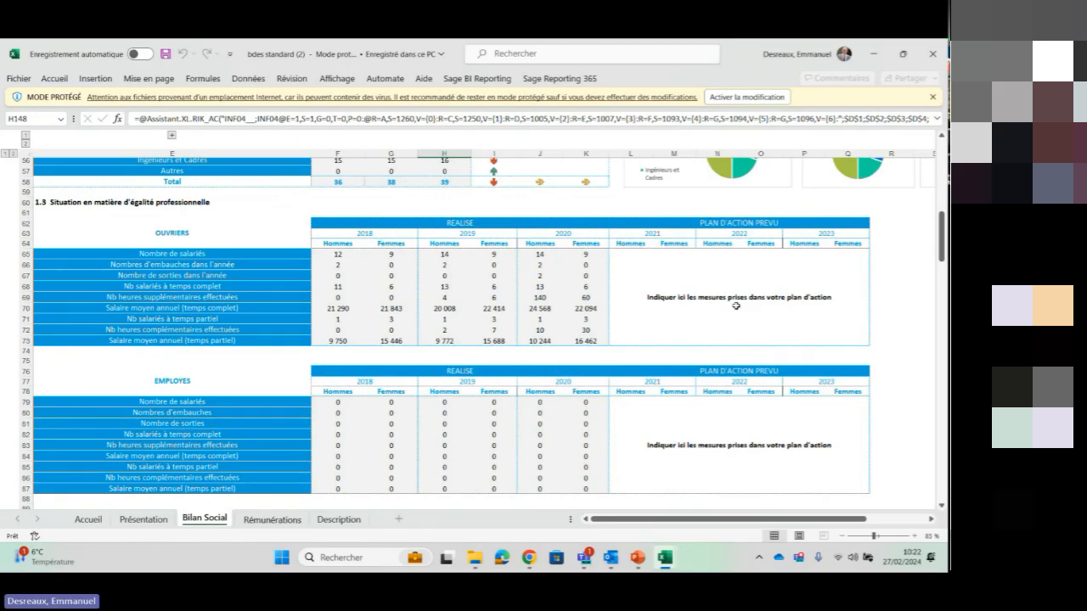
left_click(255, 520)
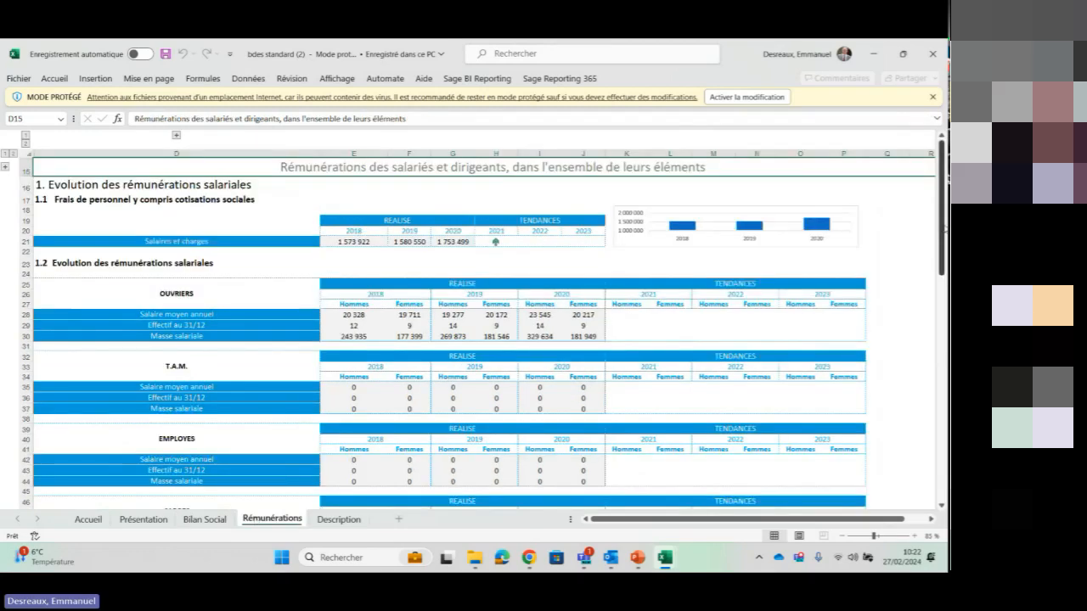
left_click_drag(940, 231, 910, 460)
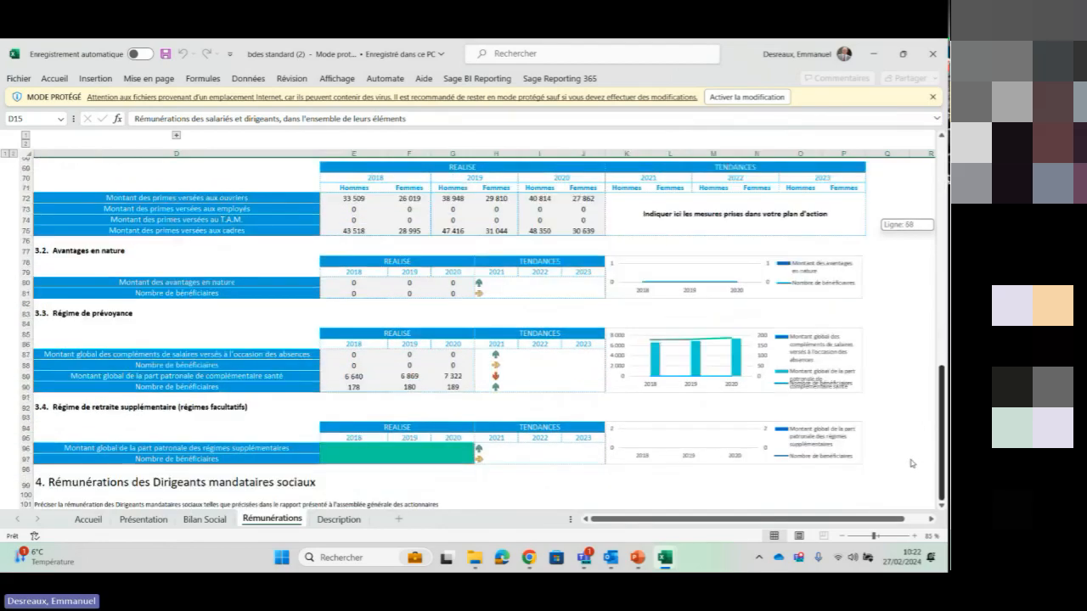
Review the explanations on the Description sheet of the BDES workbook and close the workbook
left_click(337, 519)
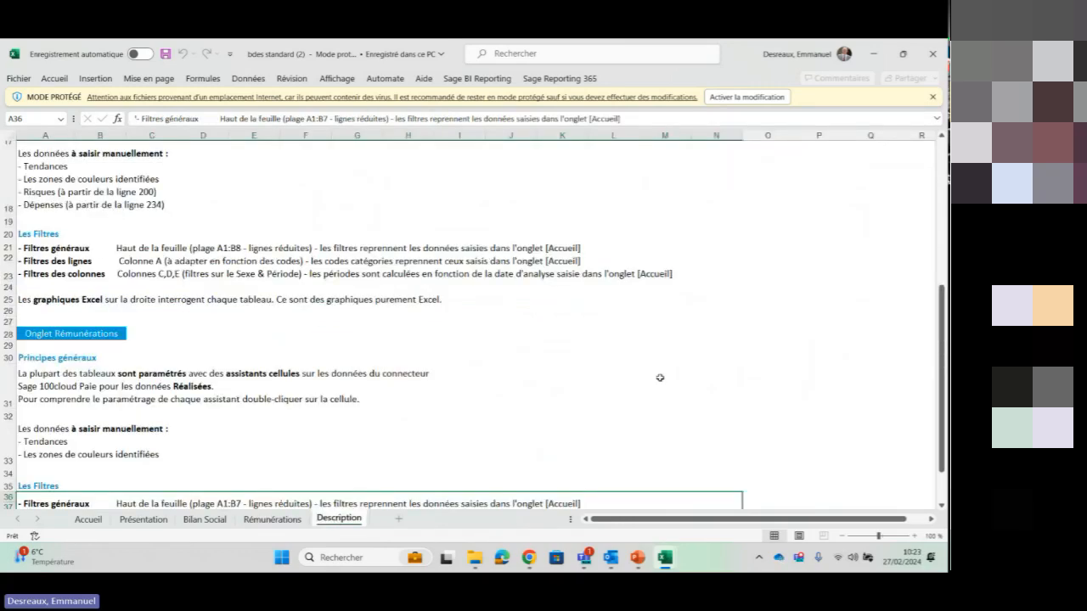
left_click(932, 56)
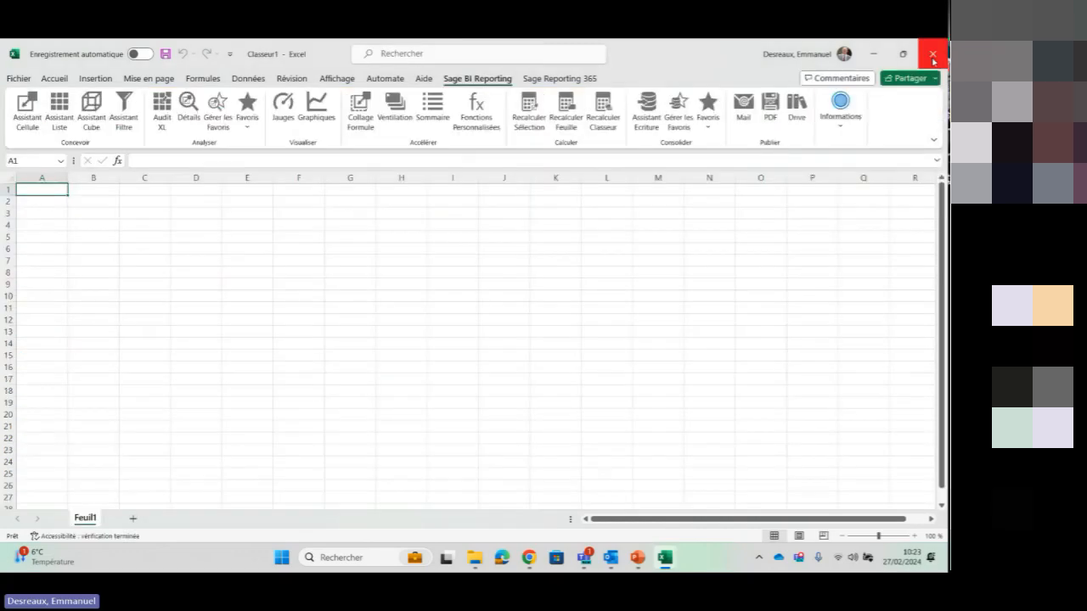
Switch back to Chrome, download the Indicateurs clés standard report from the BDES group, and open it in Excel at the Analyse Effectifs sheet
left_click(528, 560)
mouse_move(365, 346)
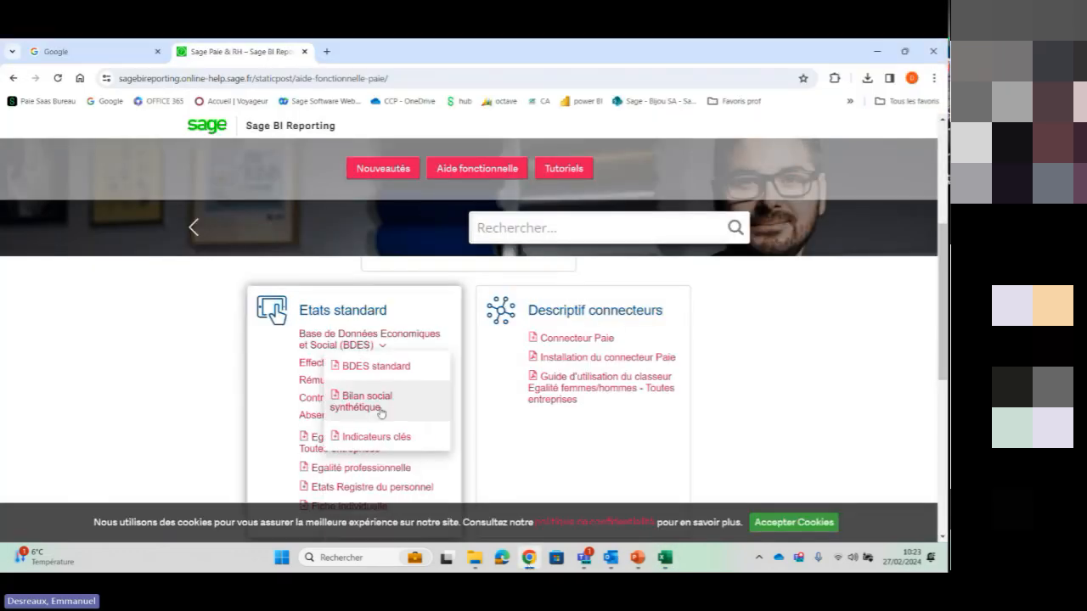
left_click(393, 438)
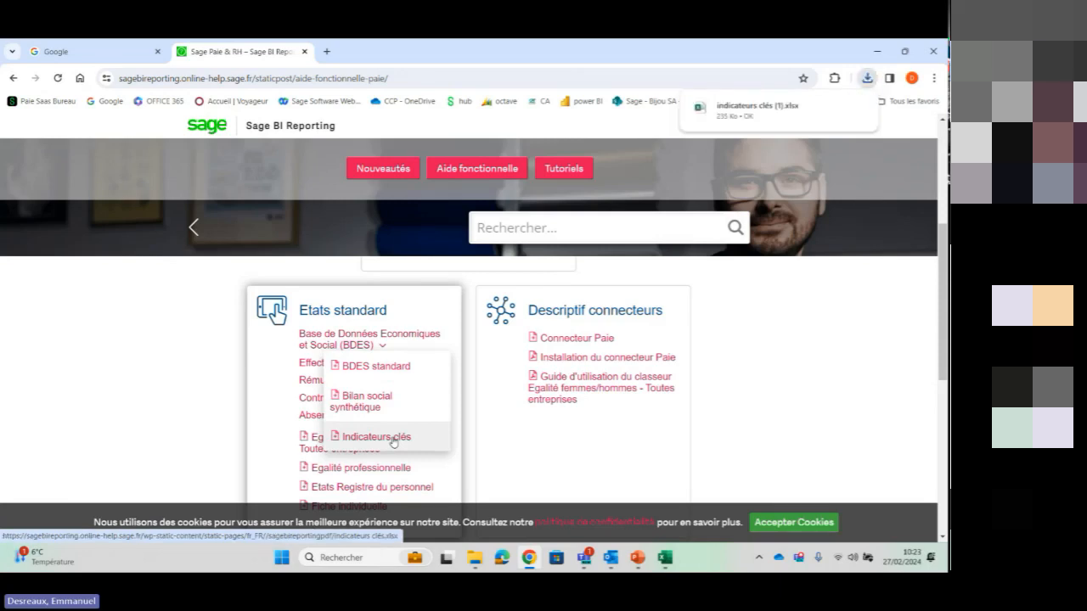
left_click(773, 113)
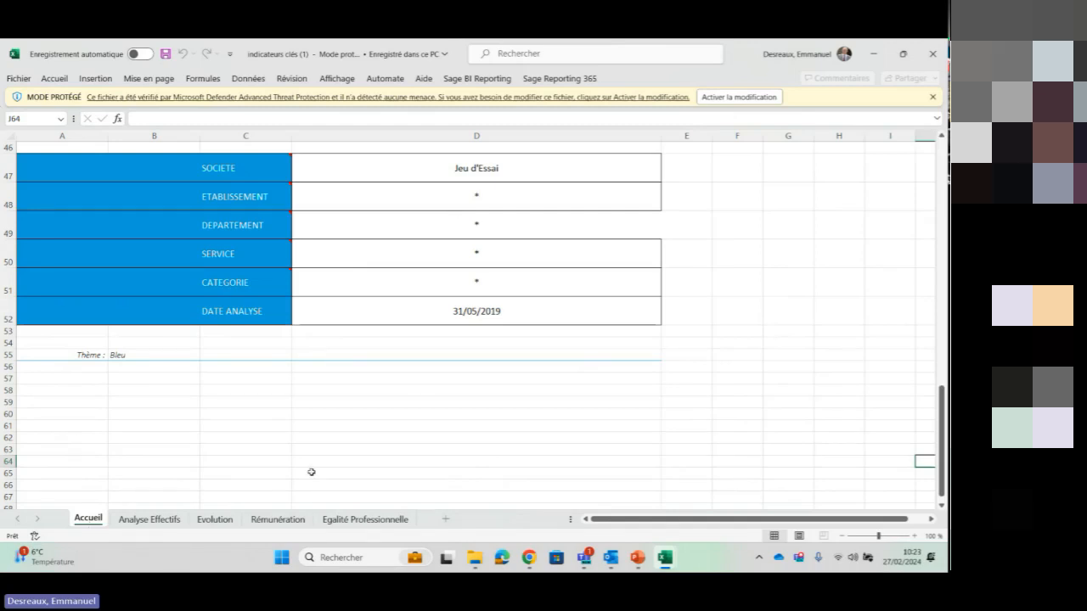
left_click(149, 524)
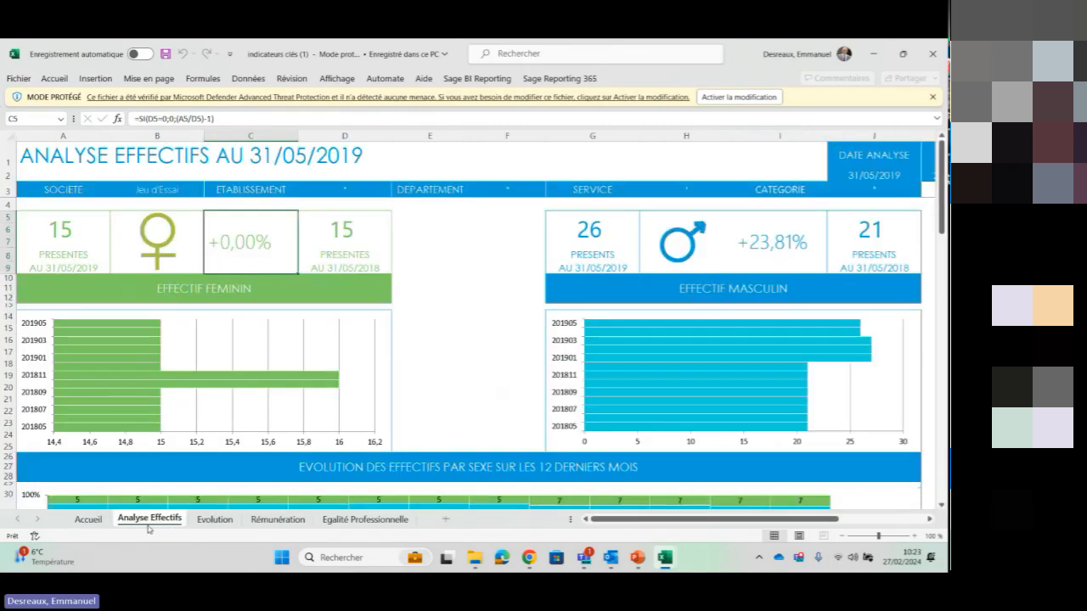
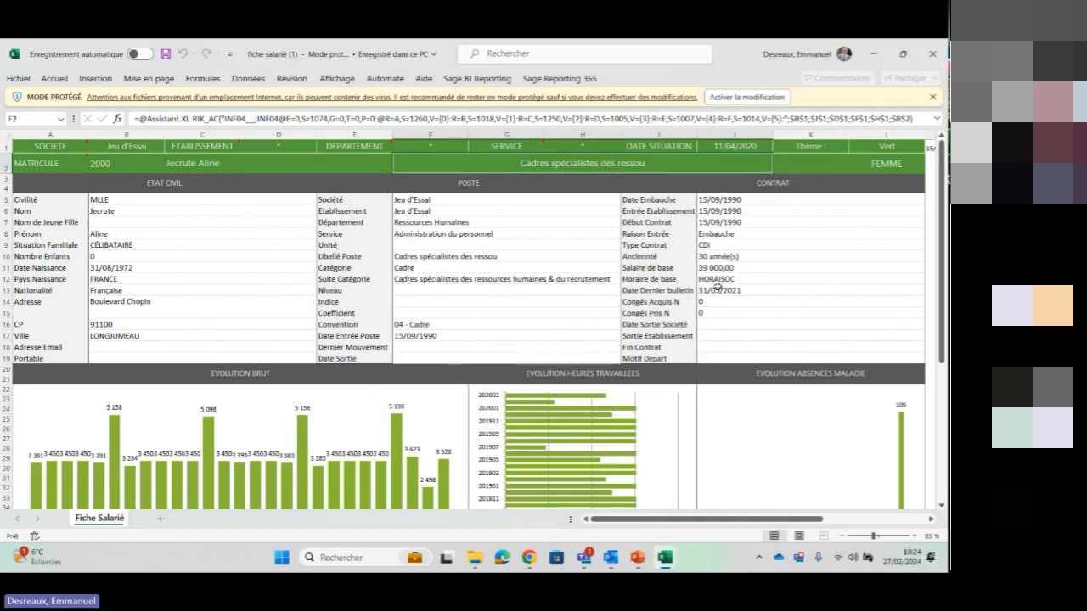
Review the employee details, trend charts and profile comparisons on the Fiche Salarié sheet, and close the workbook
scroll(159, 242, "down", 3)
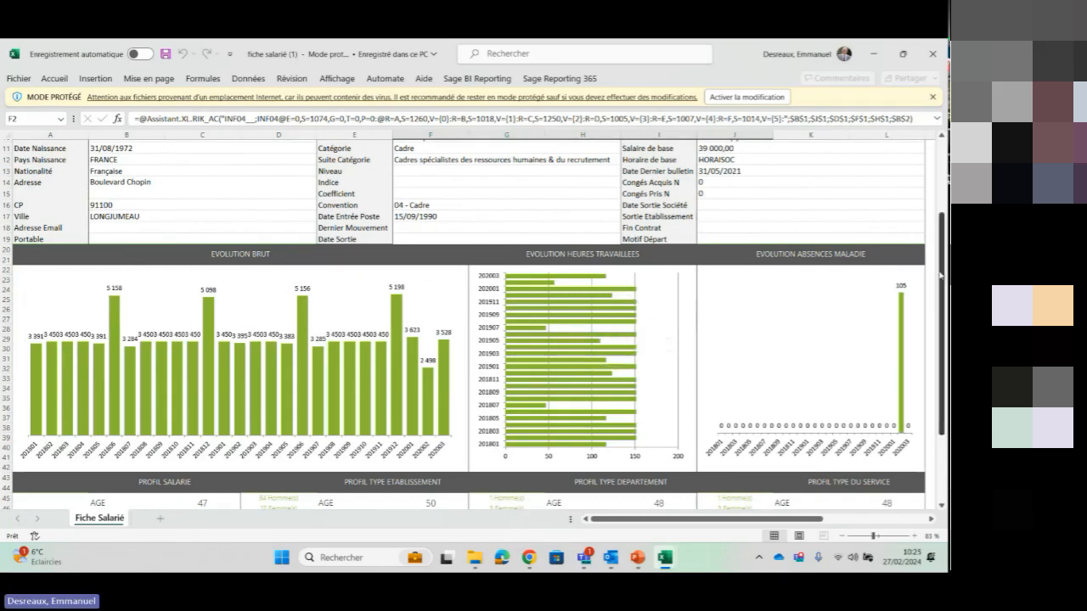
scroll(943, 270, "down", 3)
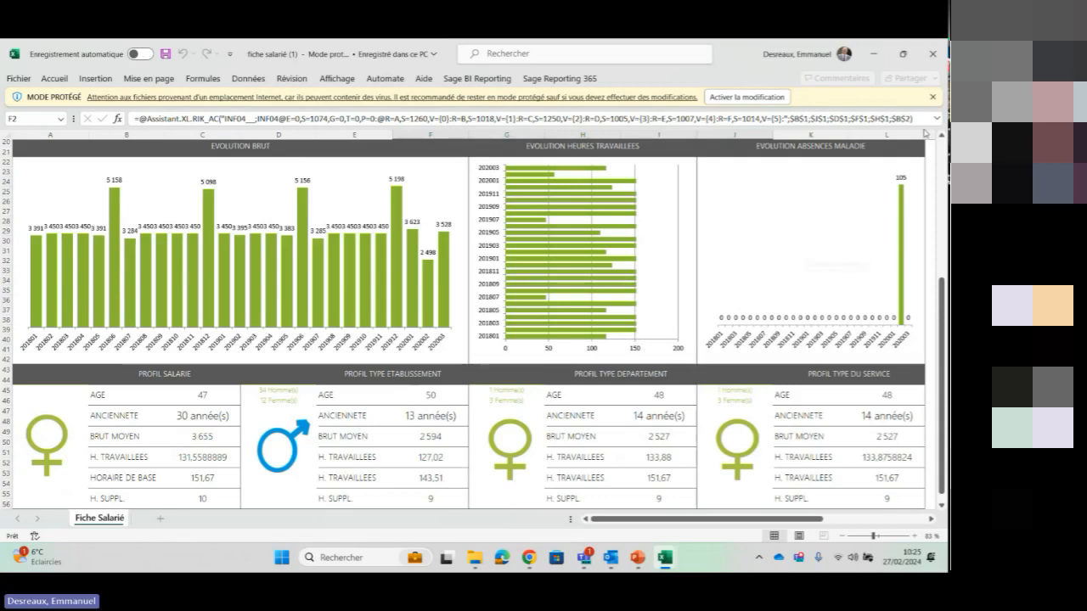
left_click(932, 56)
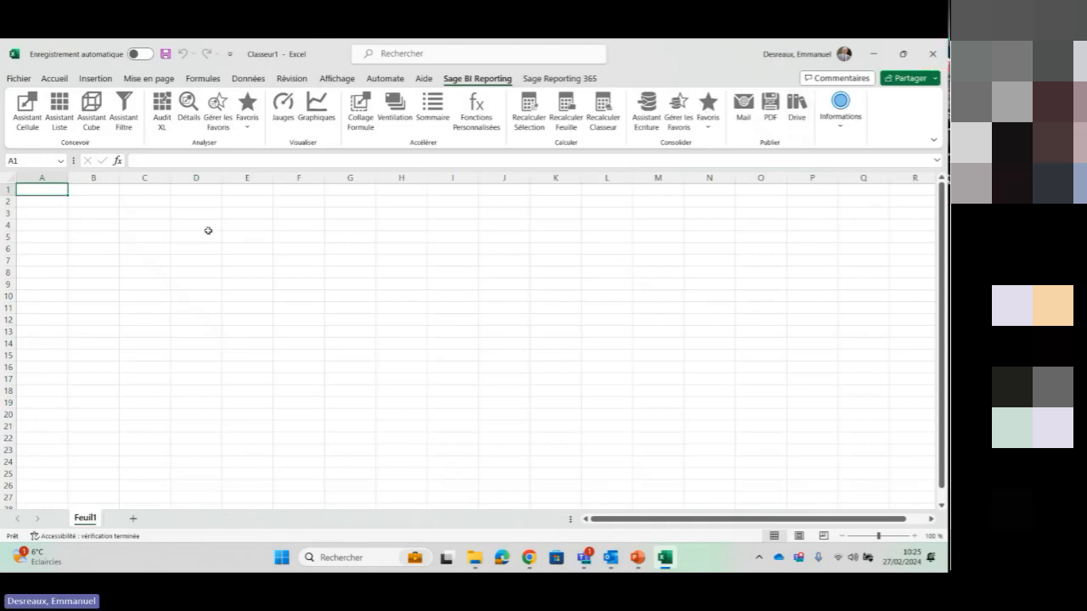
Enter the labels société, mois, commercial and type de doc in cells A5 to A8 of the blank sheet
left_click(39, 237)
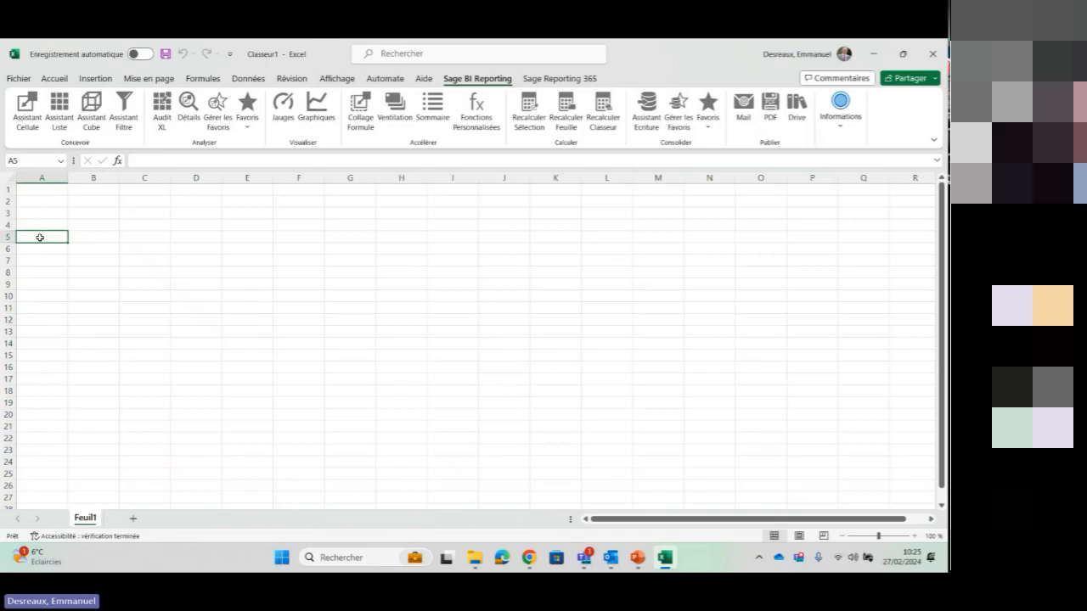
type("soc")
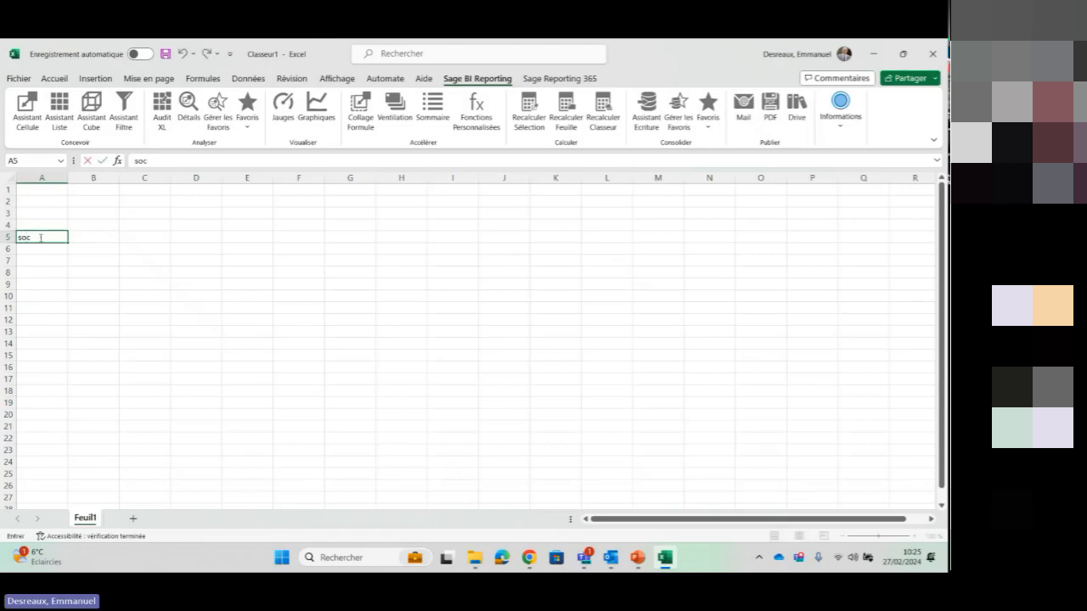
type("iété")
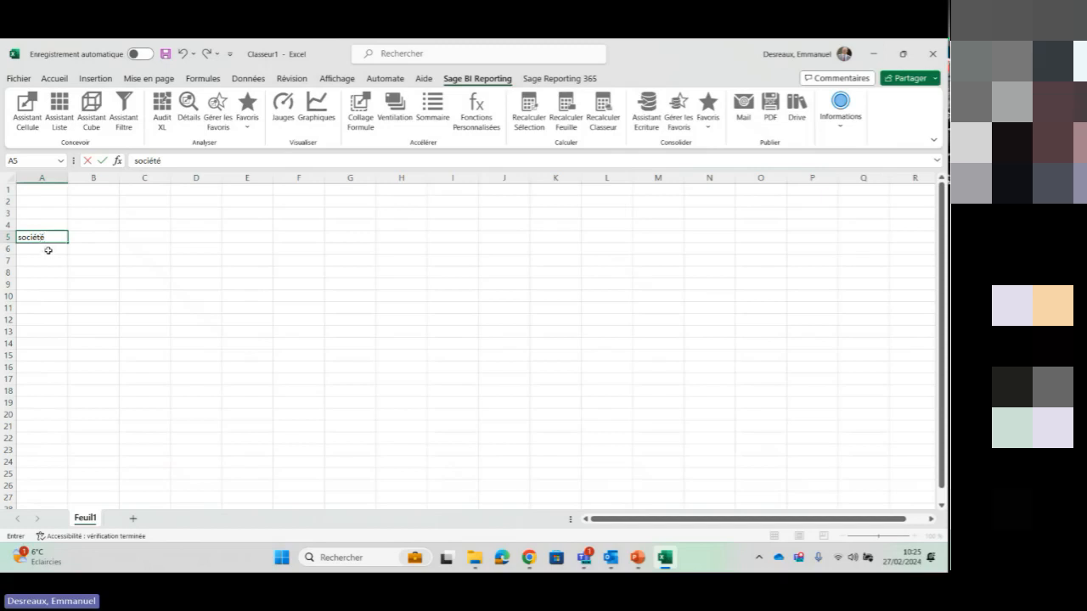
key("Return")
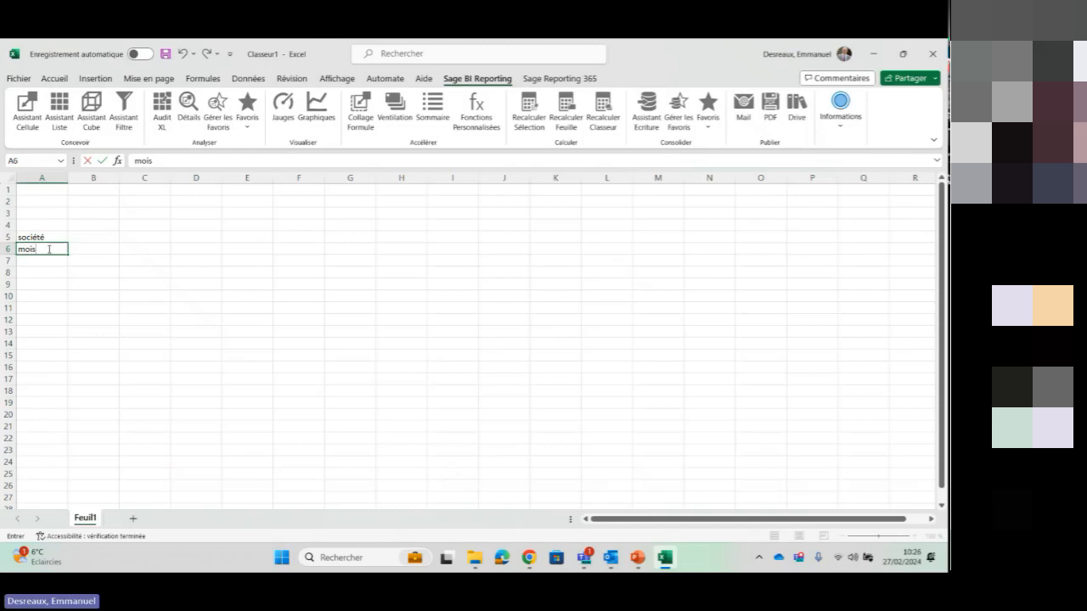
key("Return")
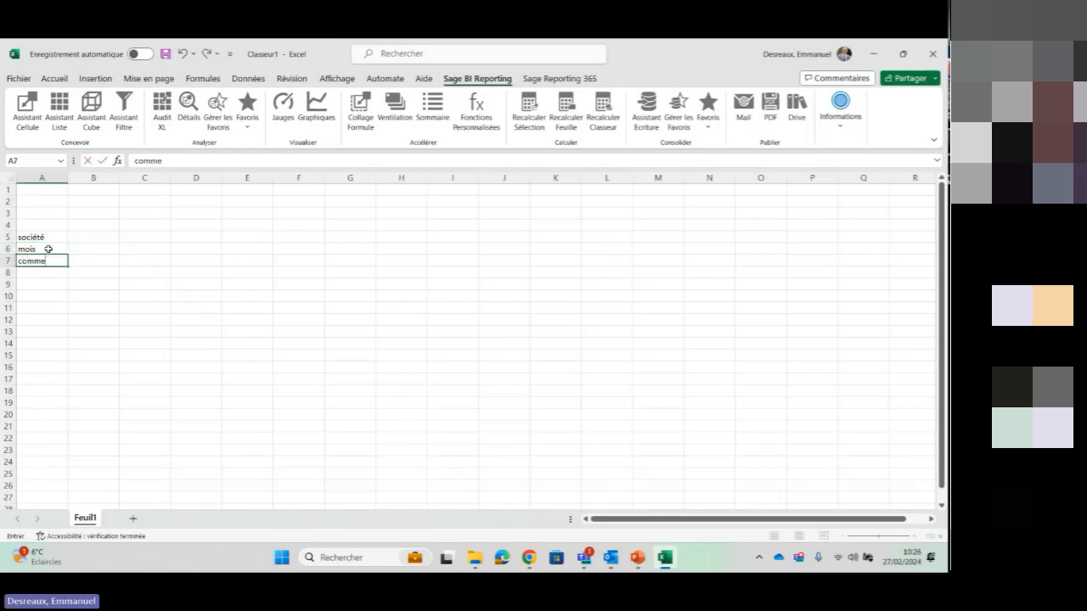
key("Return")
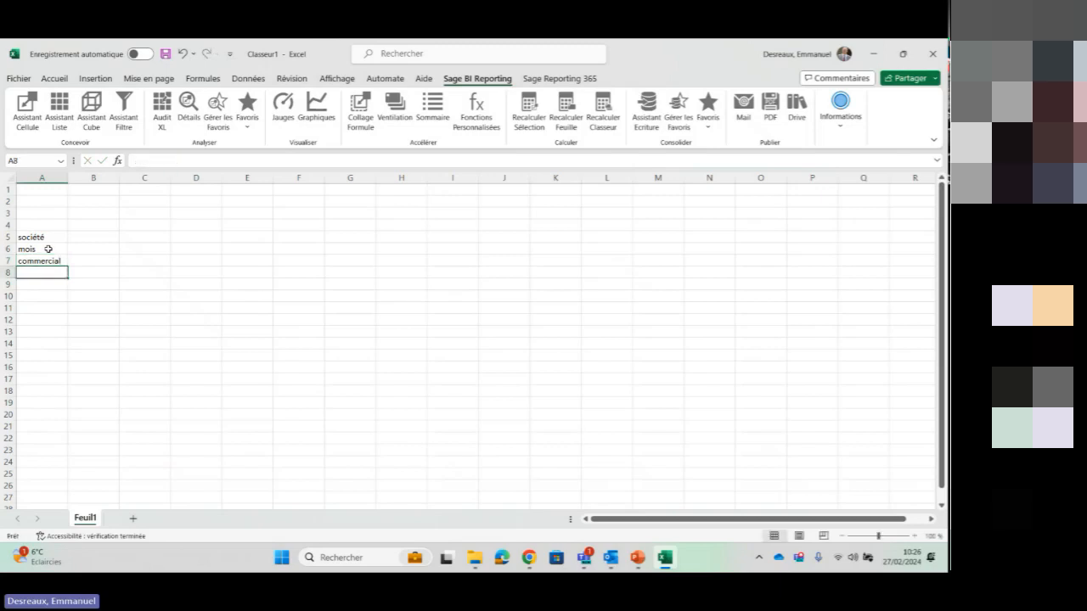
type("type de doc")
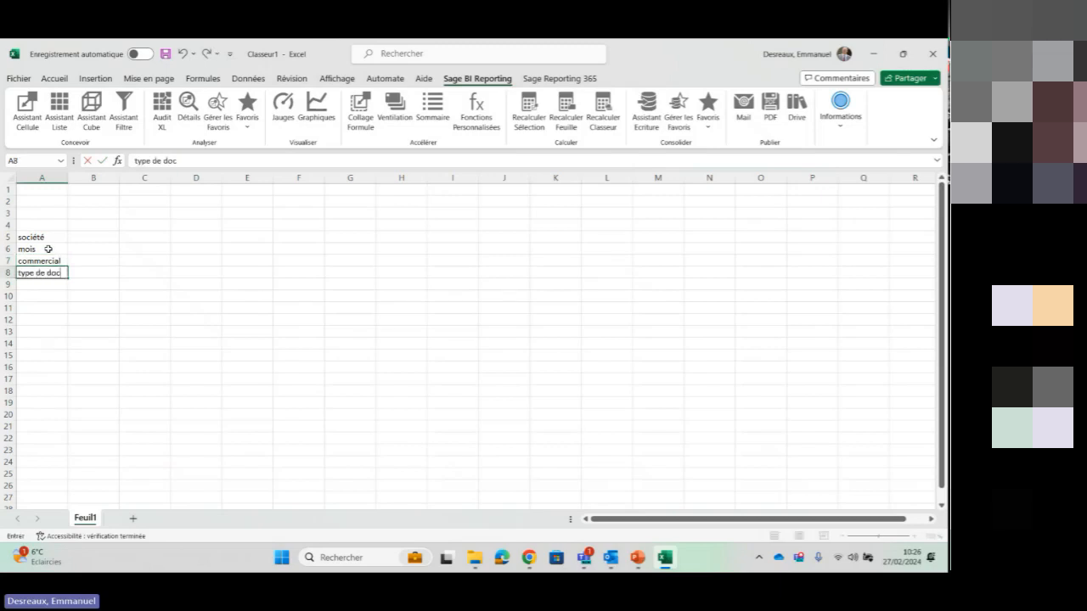
key("Return")
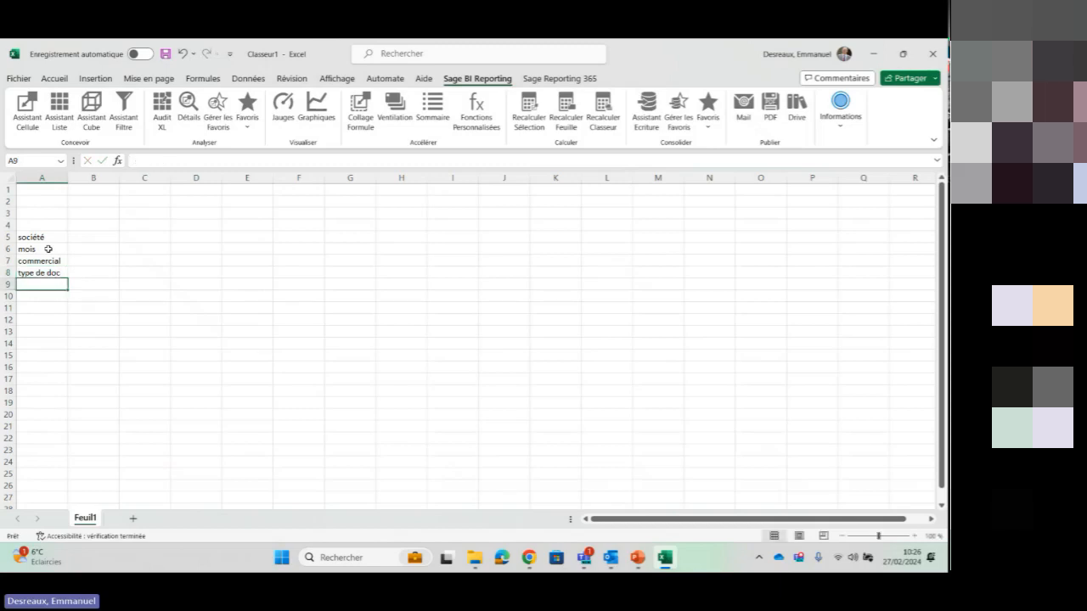
Enter an asterisk (*) as the criterion beside each label, in cells B5 to B8
left_click(102, 239)
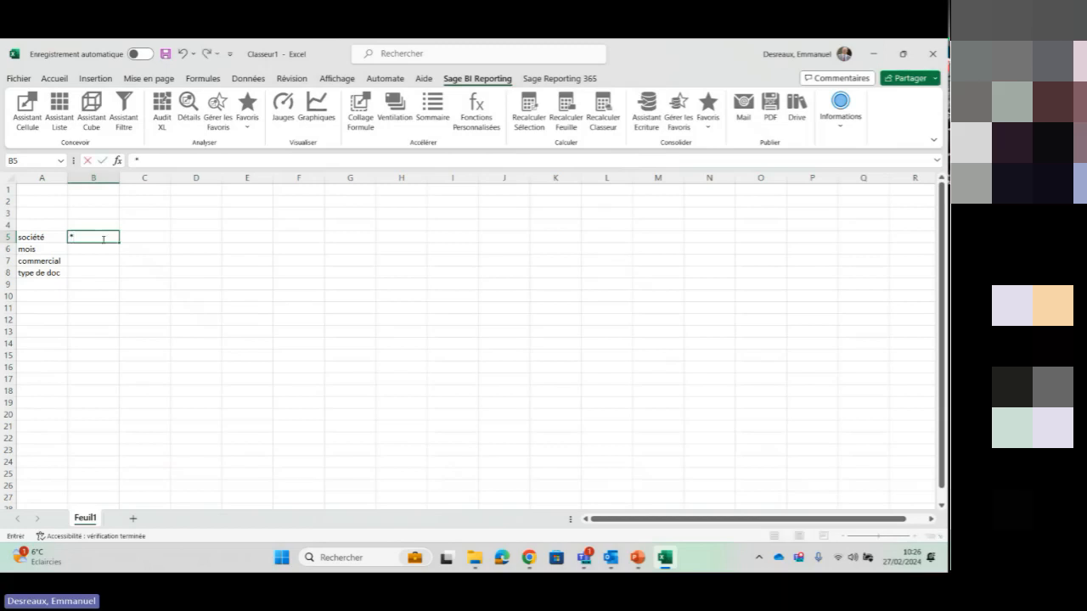
key("Return")
type("*")
key("Return")
type("*")
key("Return")
type("*")
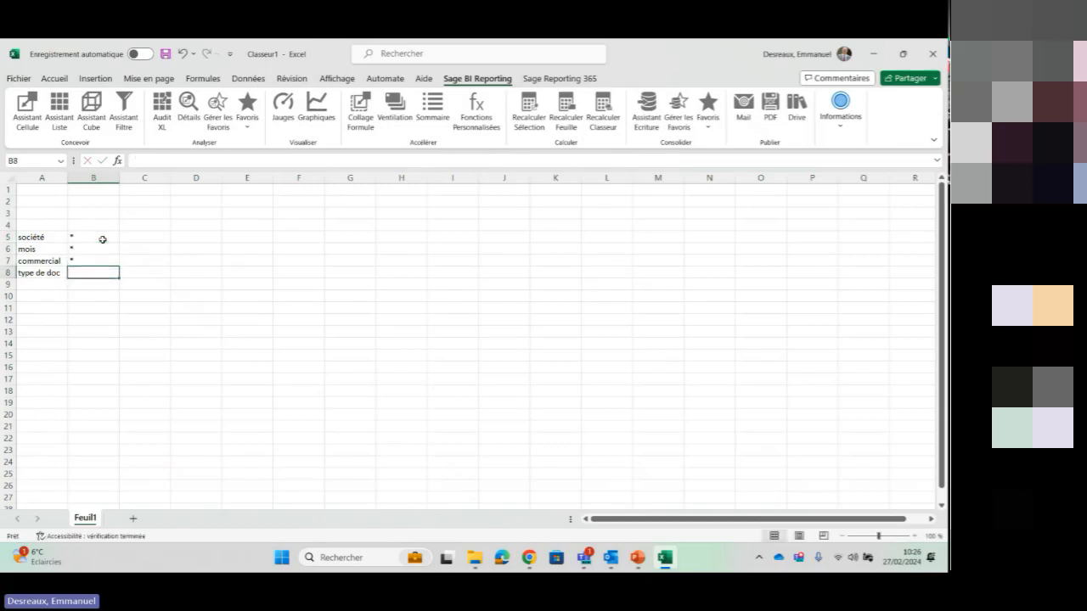
key("Return")
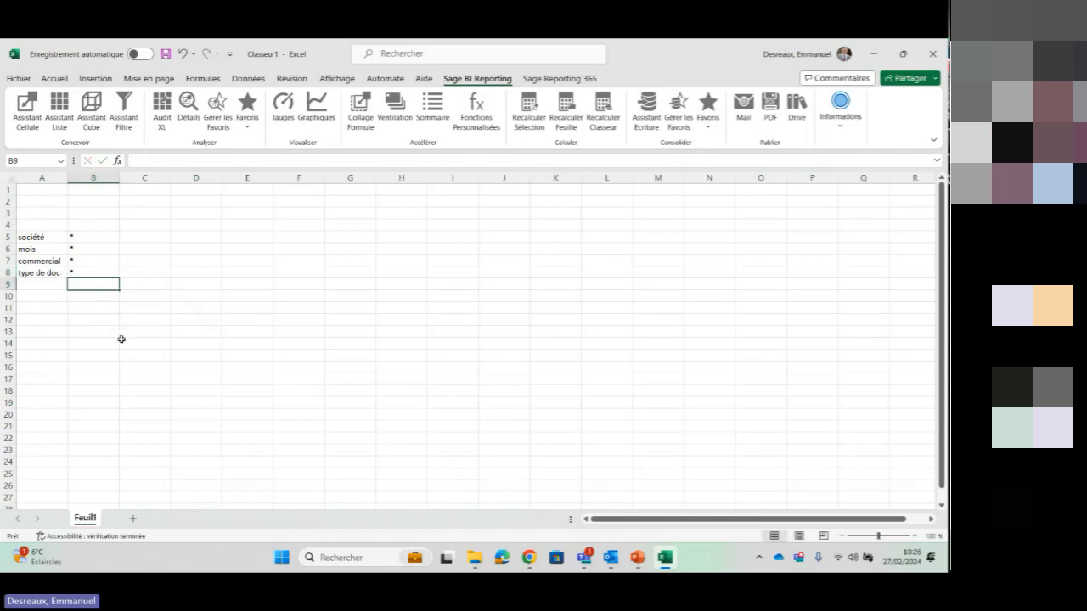
Start an Assistant Liste at cell A12 and choose the Ventes model of the Sage 100 Gestion Commerciale connector as source
left_click(53, 322)
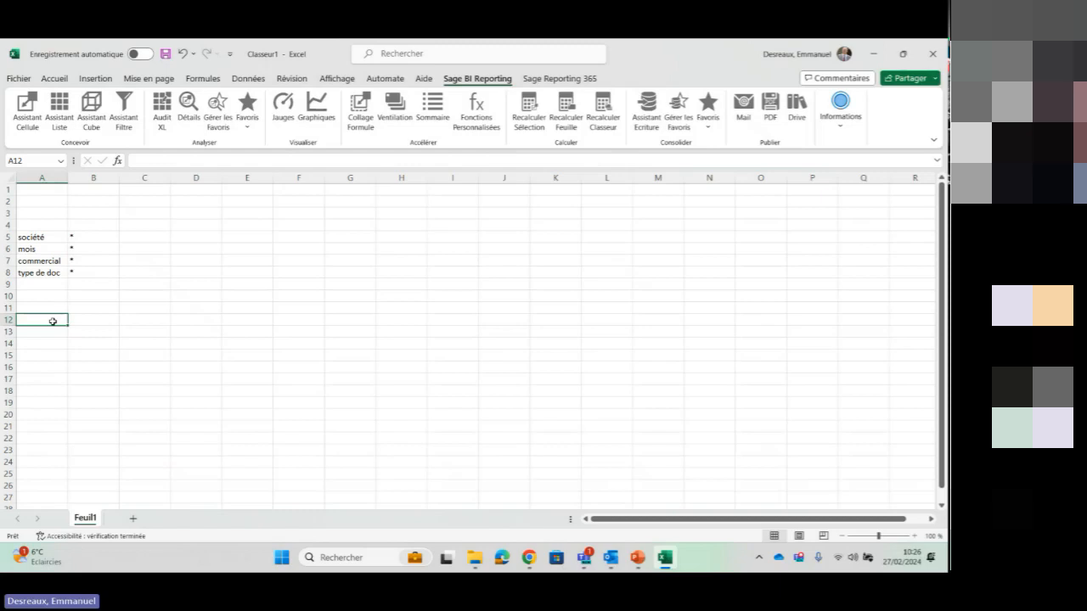
left_click(56, 110)
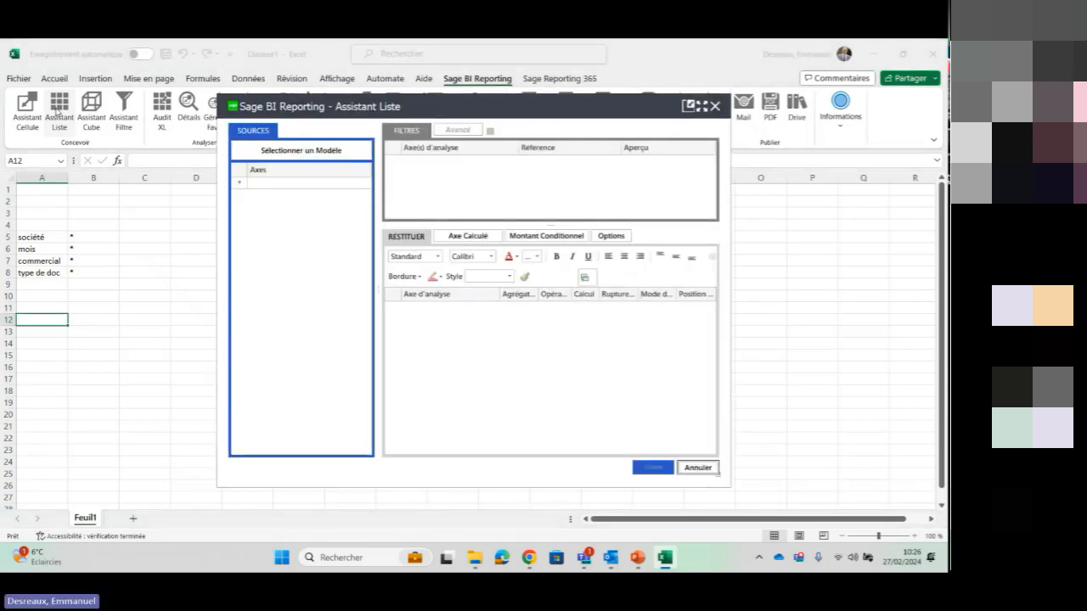
left_click(278, 152)
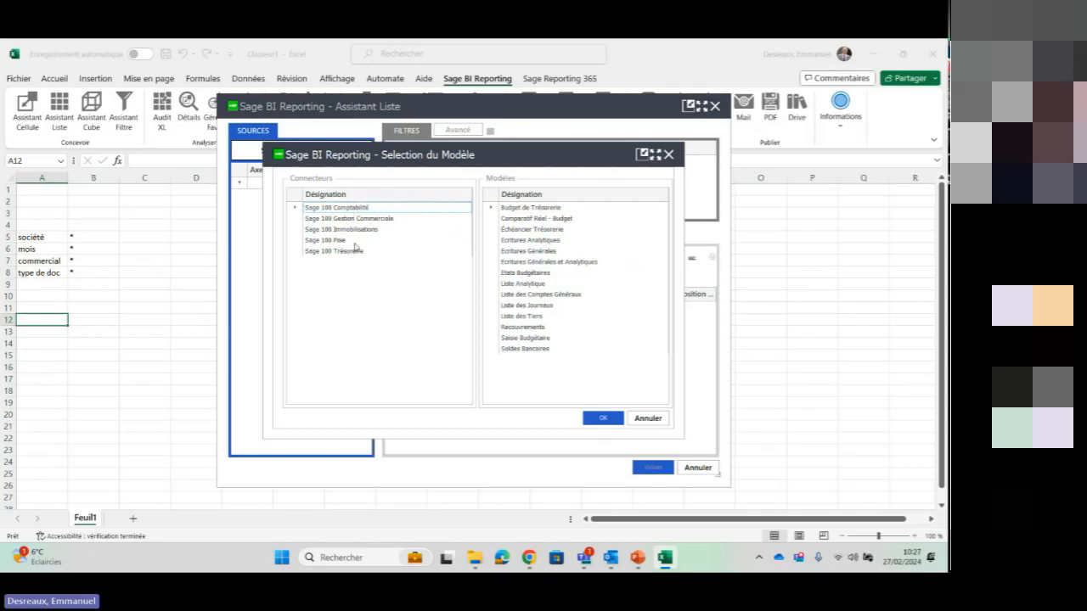
left_click(366, 219)
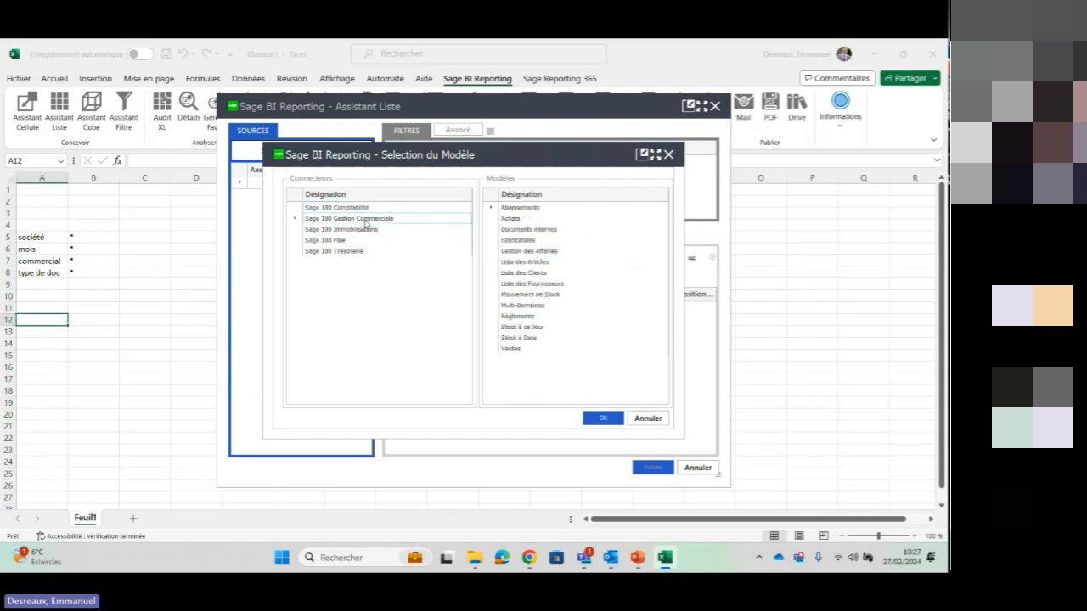
left_click(577, 206)
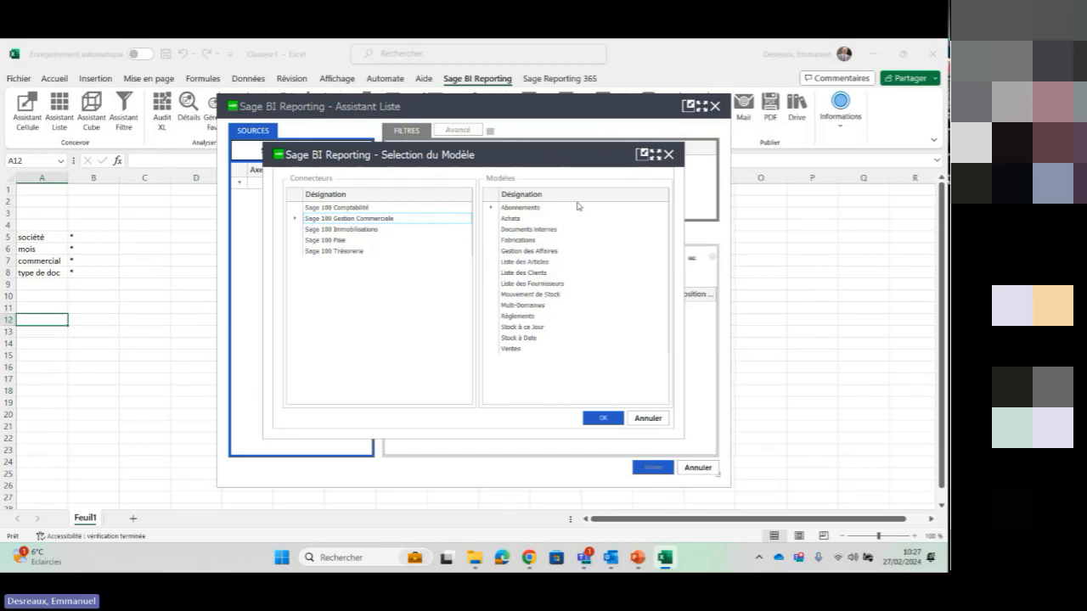
left_click(512, 349)
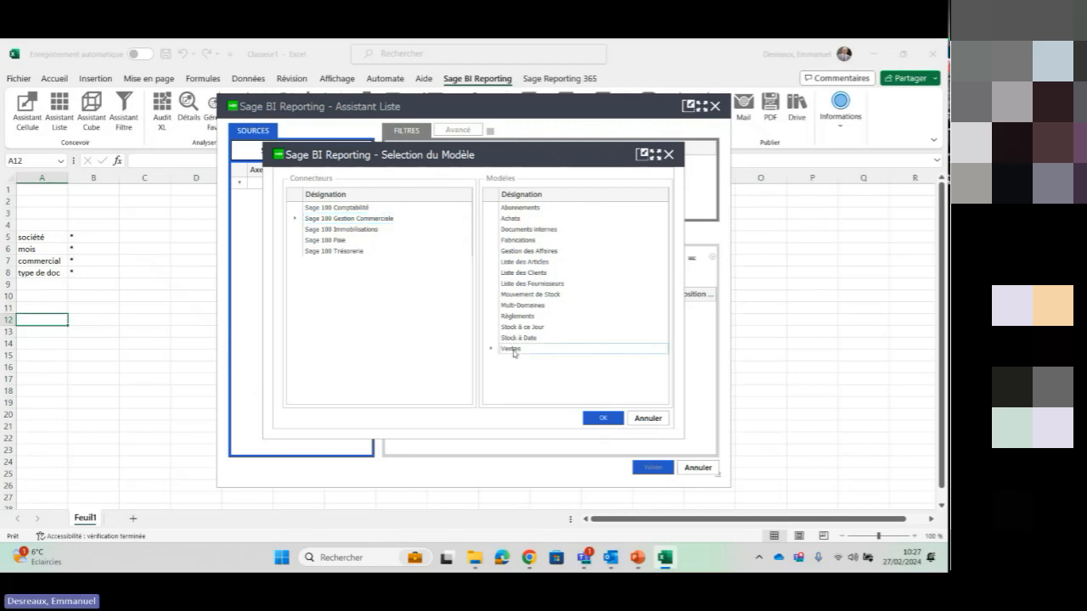
left_click(609, 419)
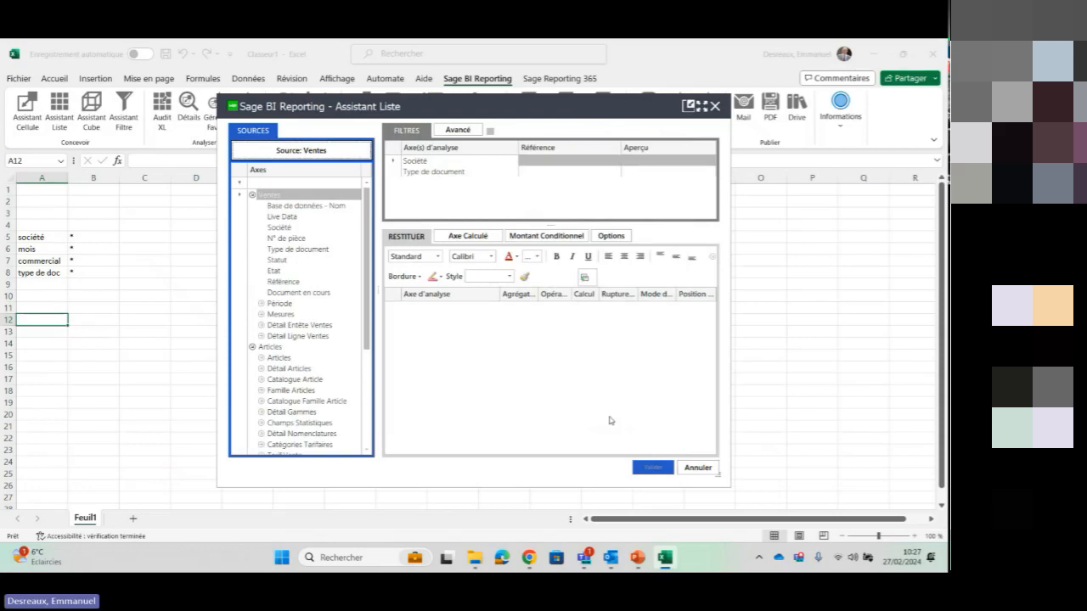
View the list of values available for the Type de document filter and close it without choosing one
left_click(415, 163)
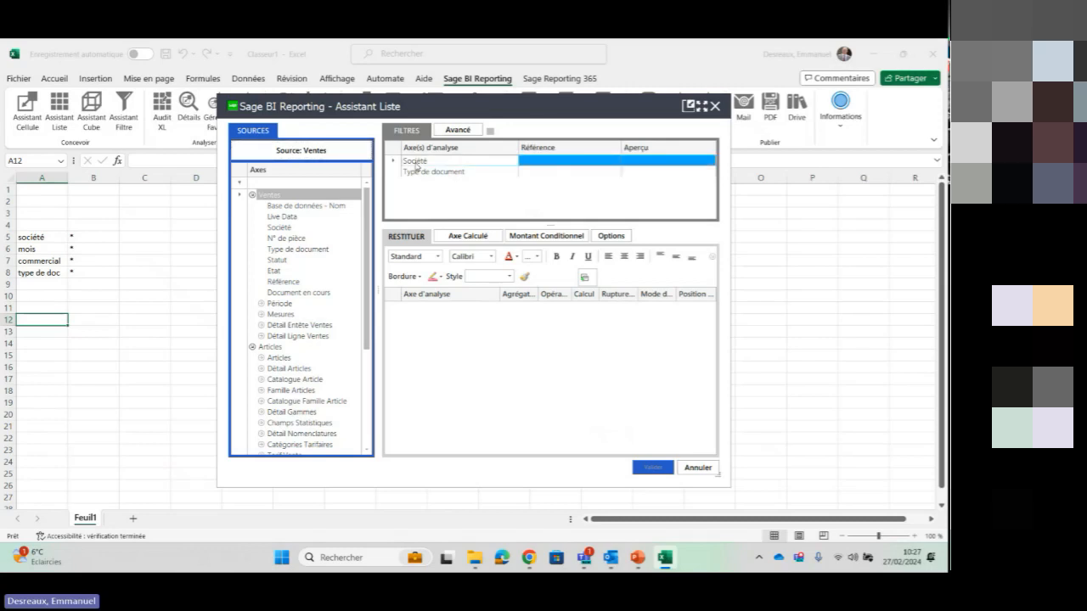
left_click(416, 173)
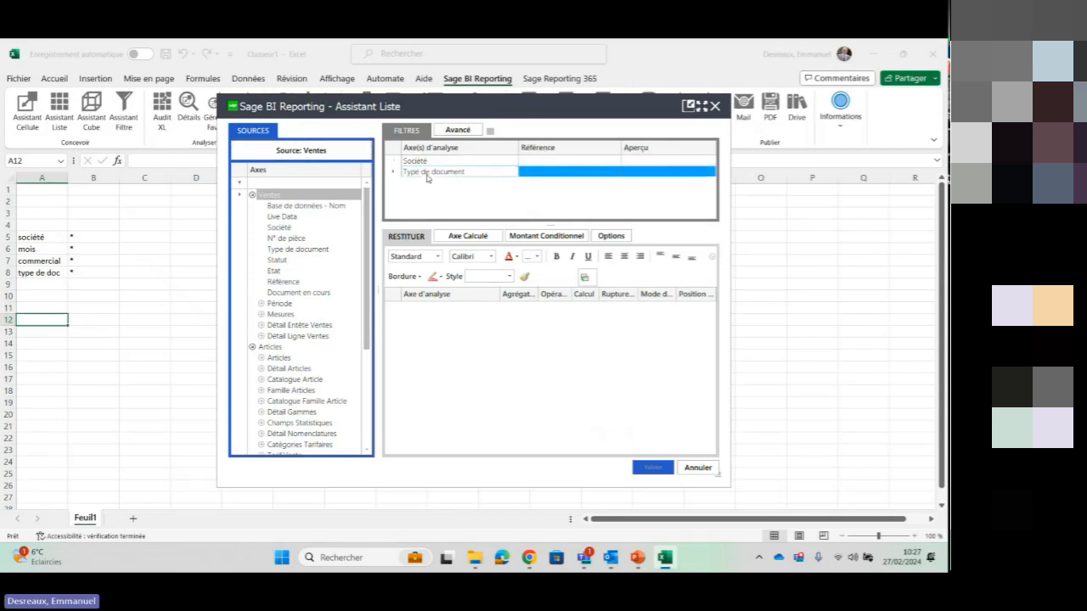
left_click(618, 171)
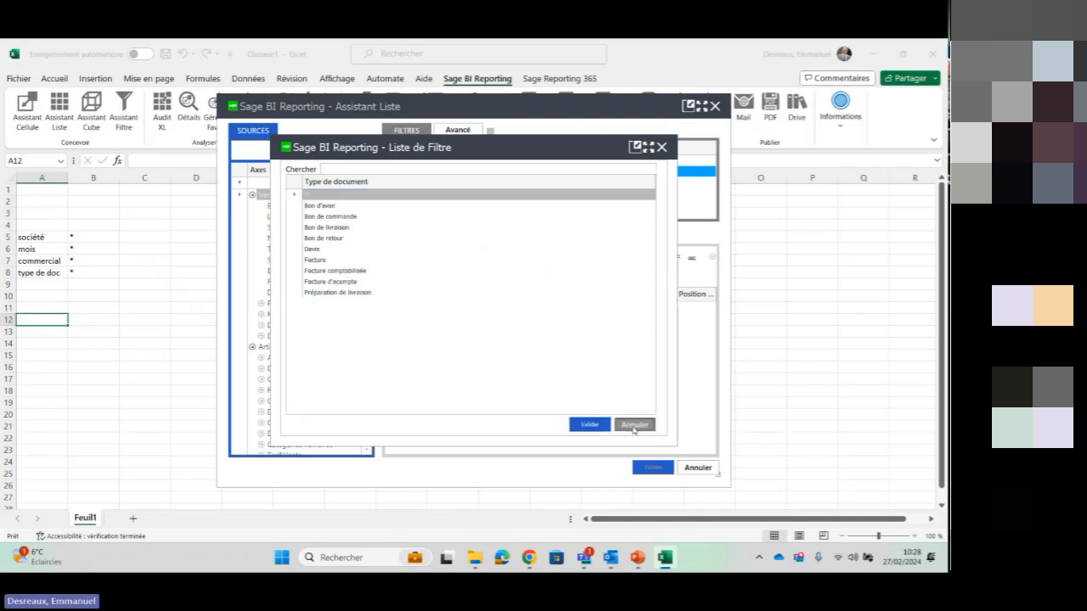
left_click(633, 425)
Link the Type de document filter to cell B8 and the Société filter to cell B5
left_click(433, 172)
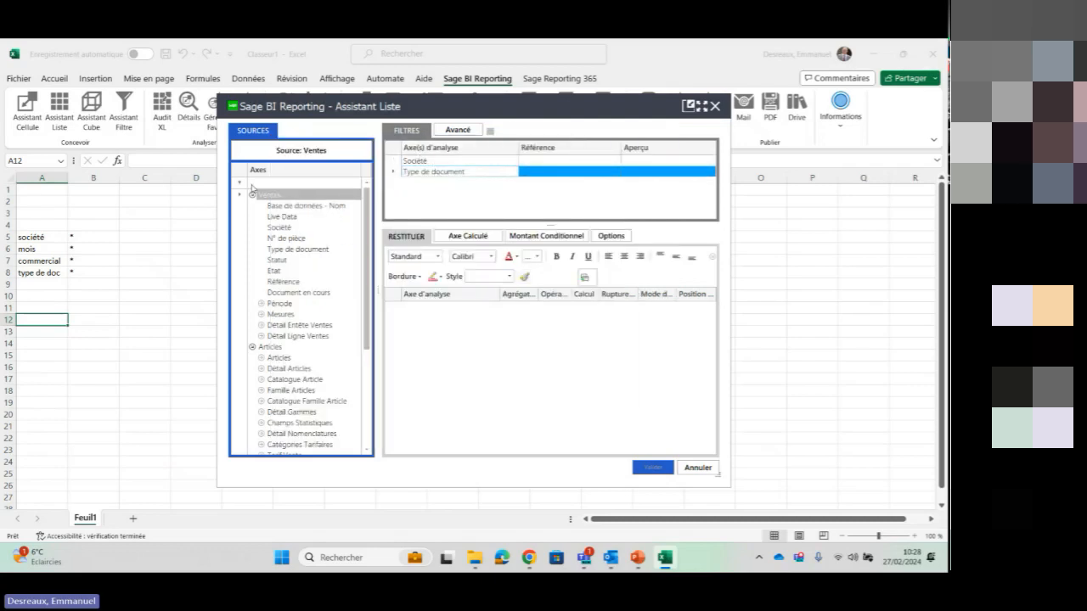
left_click(87, 272)
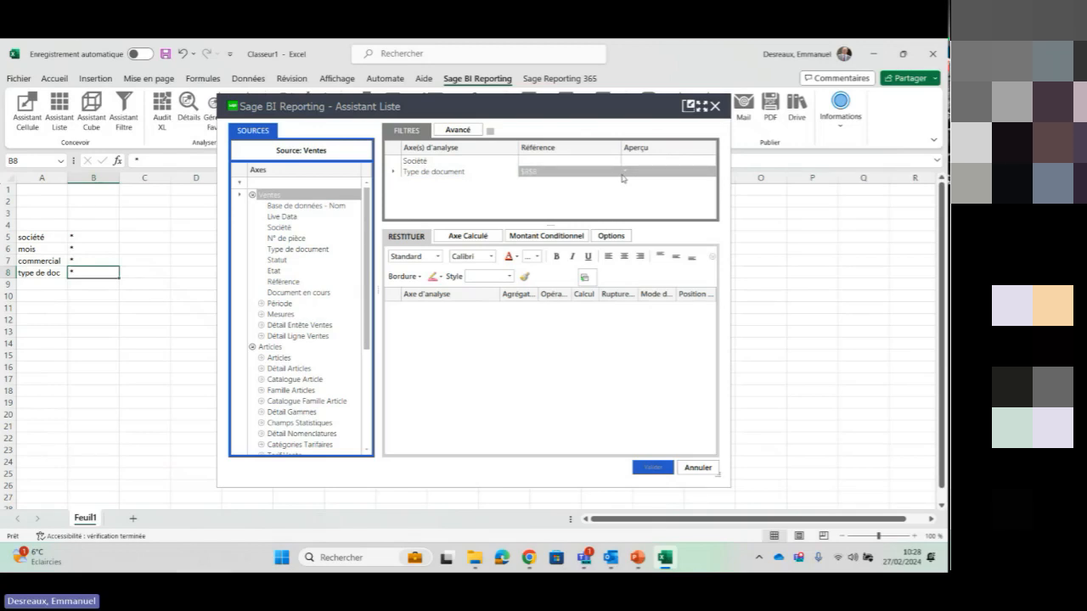
left_click(431, 162)
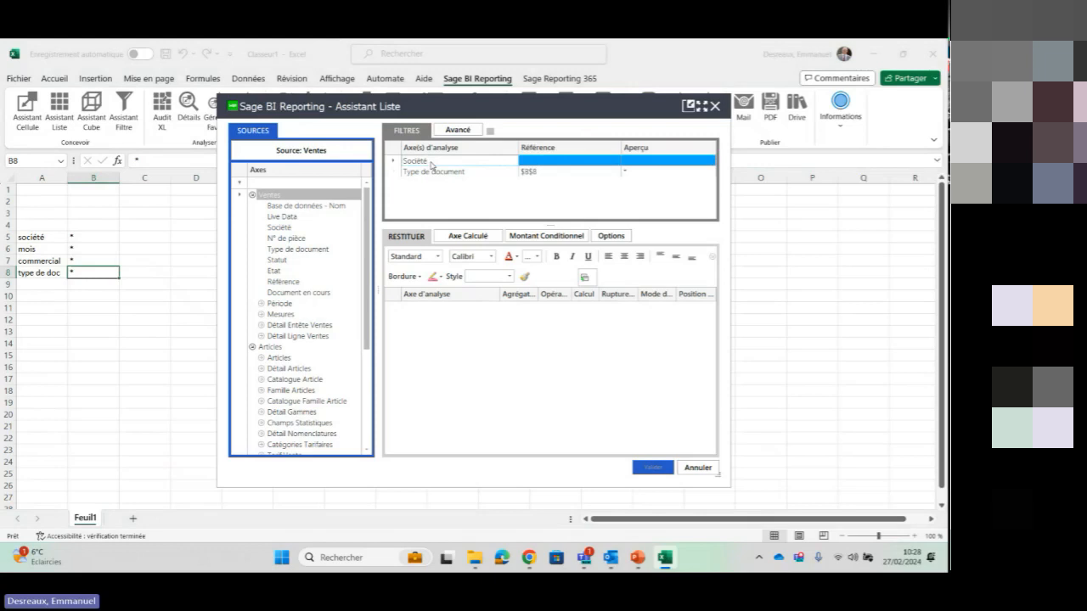
left_click(98, 236)
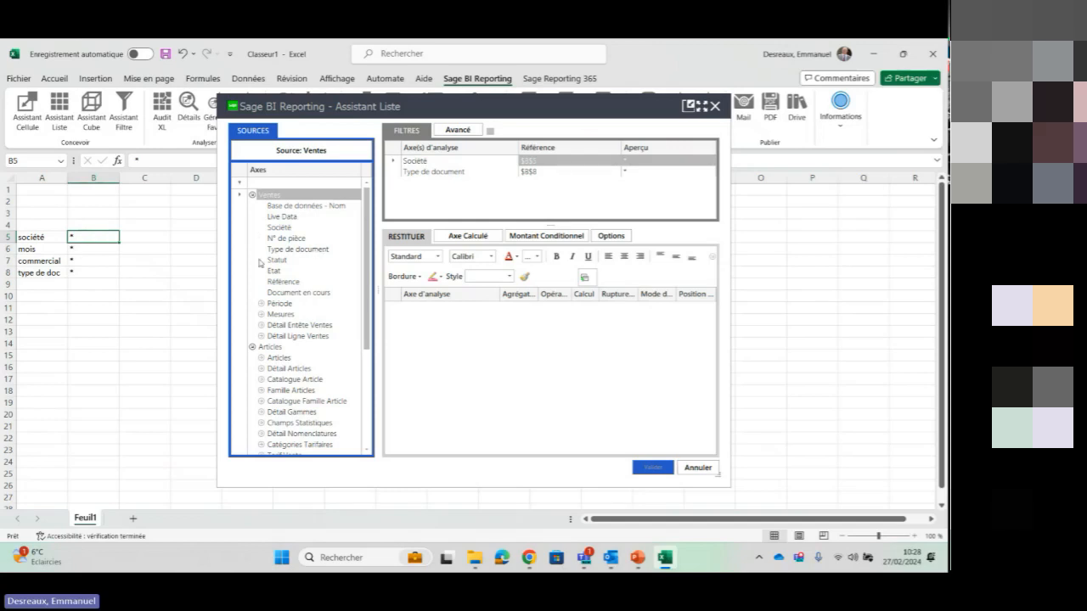
Add the Mois axis from the Période group as a filter and link it to cell B6
left_click(261, 304)
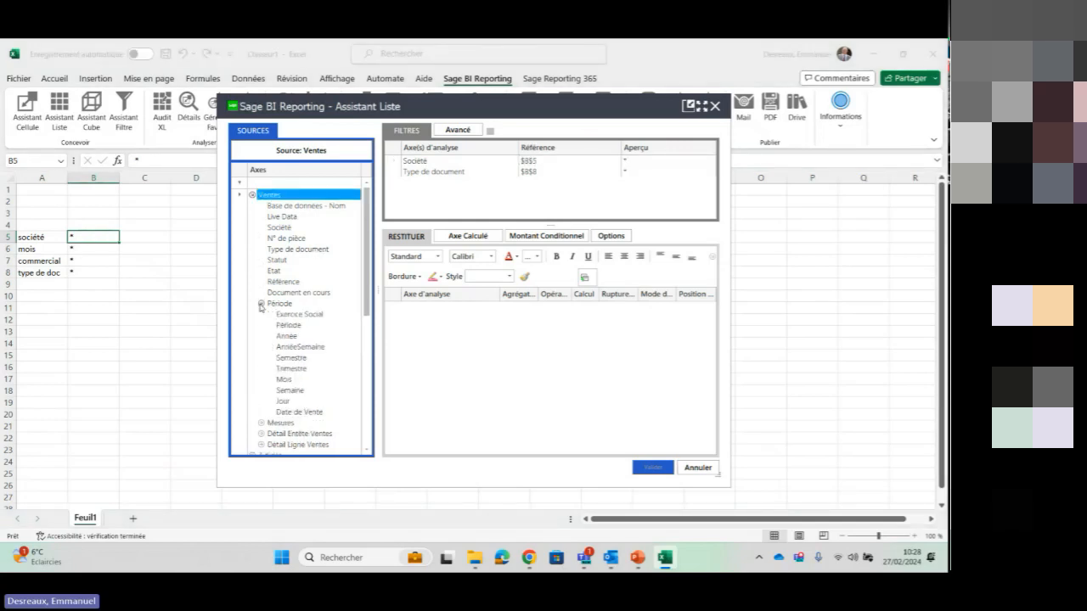
left_click(284, 379)
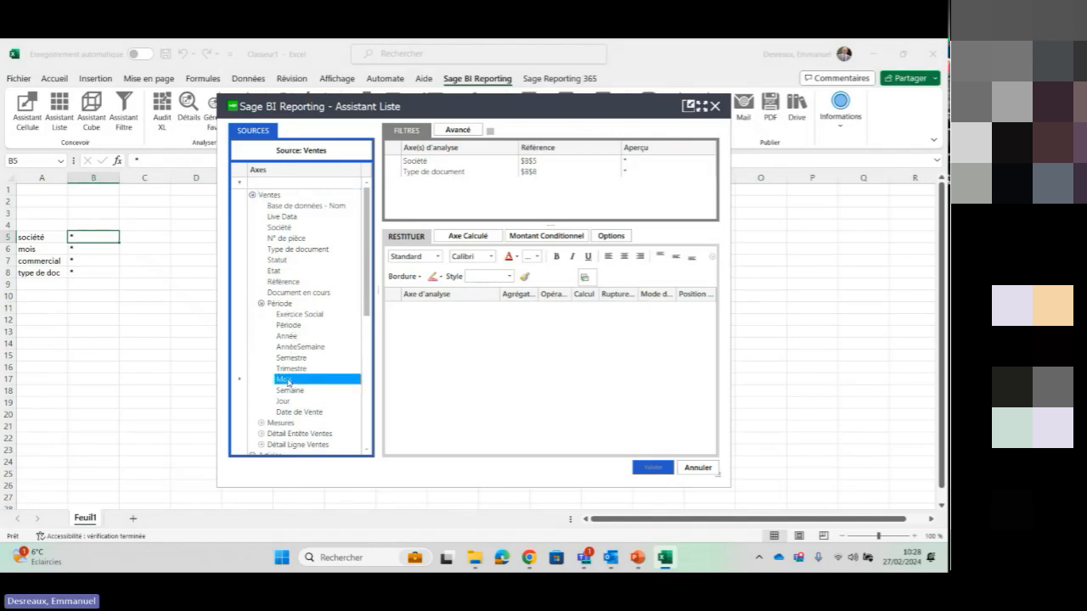
left_click_drag(343, 287, 427, 186)
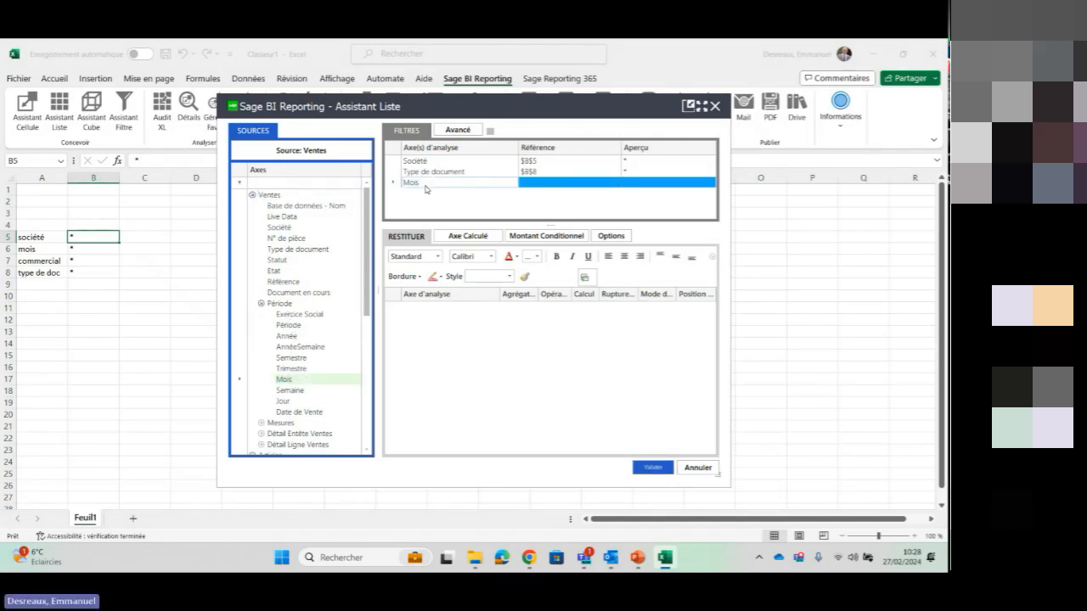
left_click(83, 249)
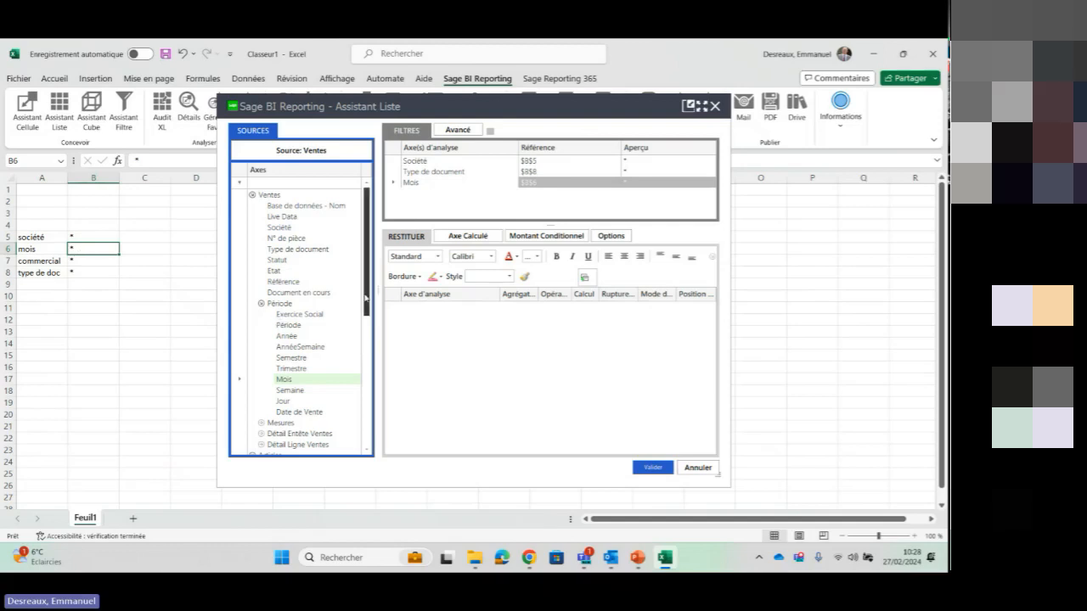
Add the Représentant Client axis from the Clients group as a filter and link it to cell B7
left_click_drag(365, 297, 370, 393)
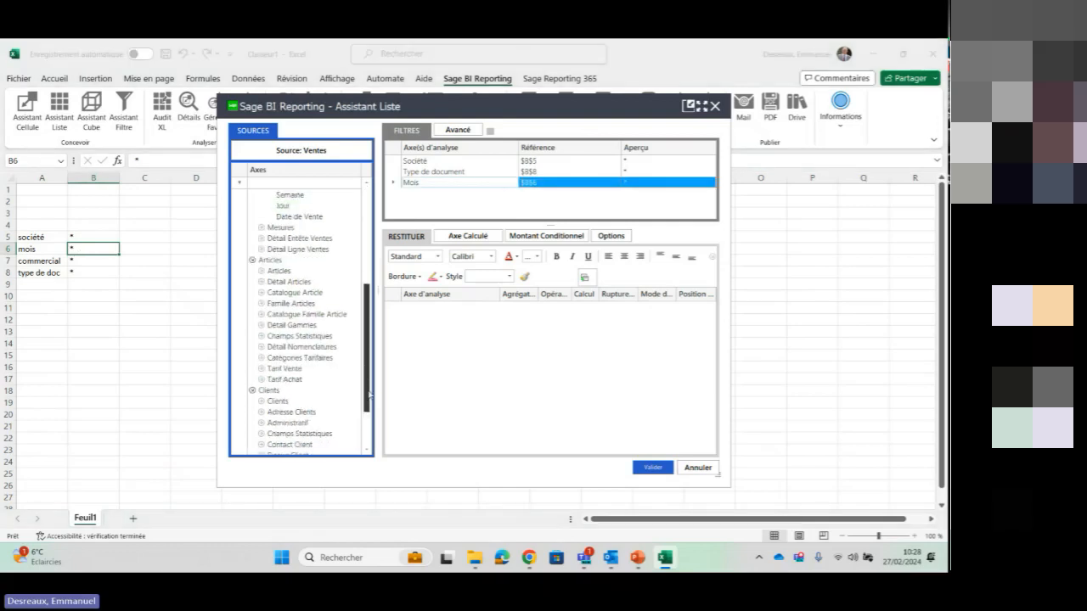
left_click(262, 401)
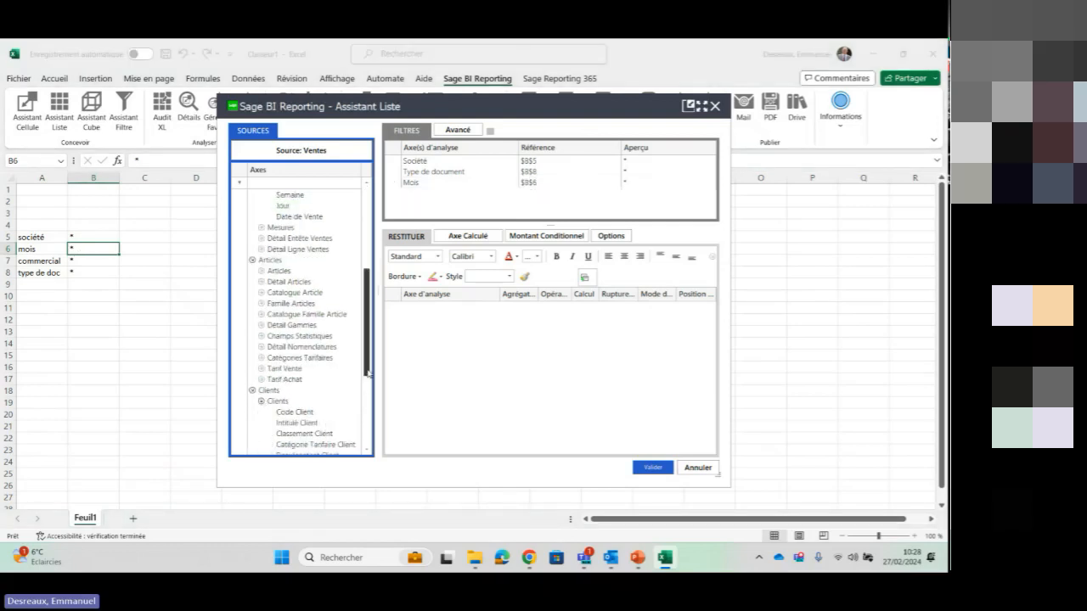
scroll(367, 379, "down", 1)
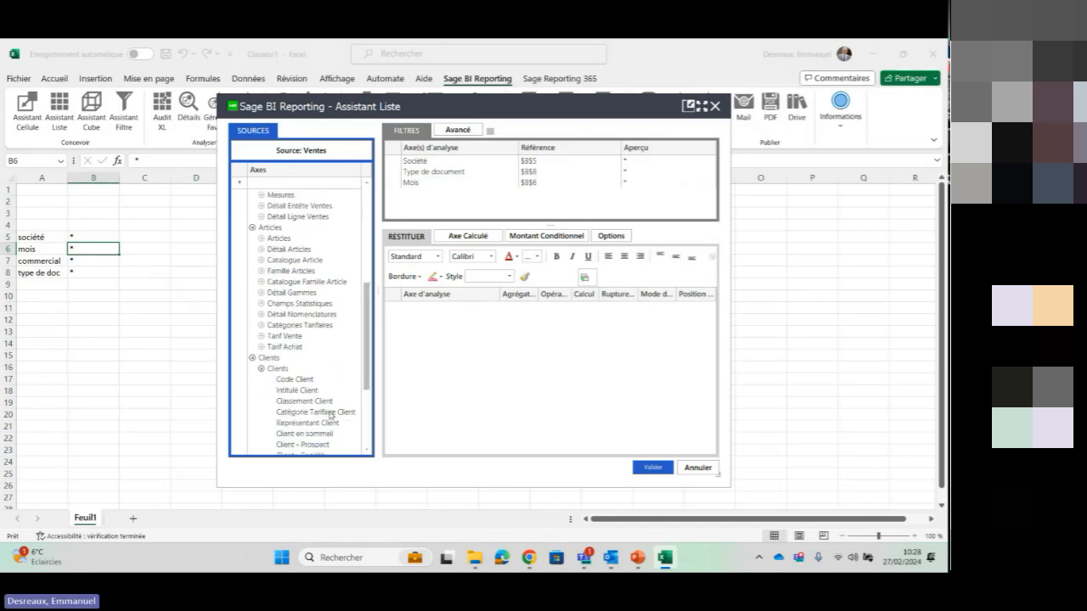
left_click_drag(360, 297, 453, 208)
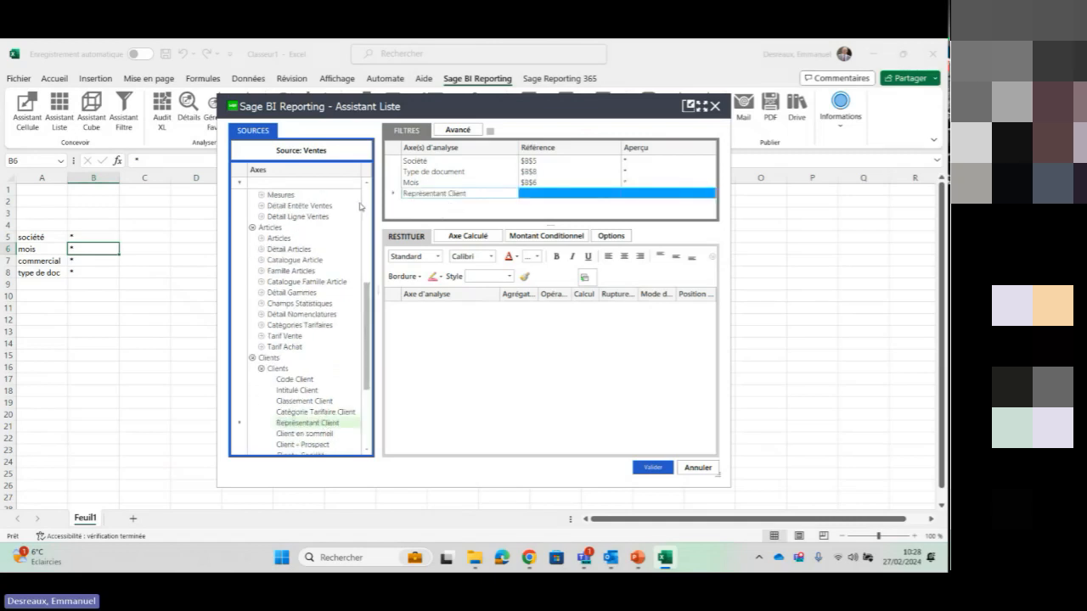
left_click(102, 261)
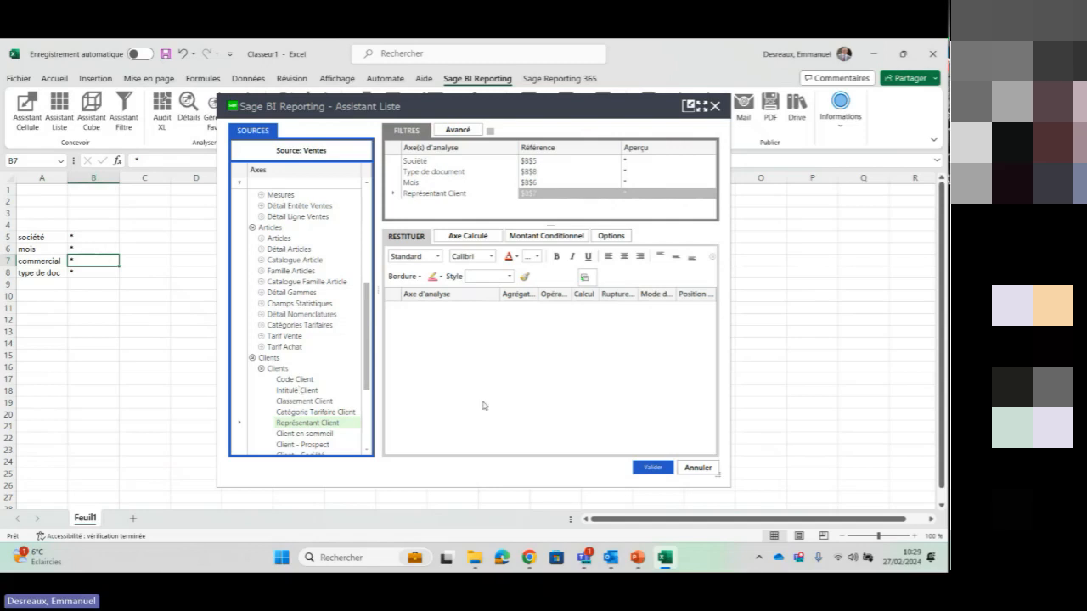
left_click(517, 376)
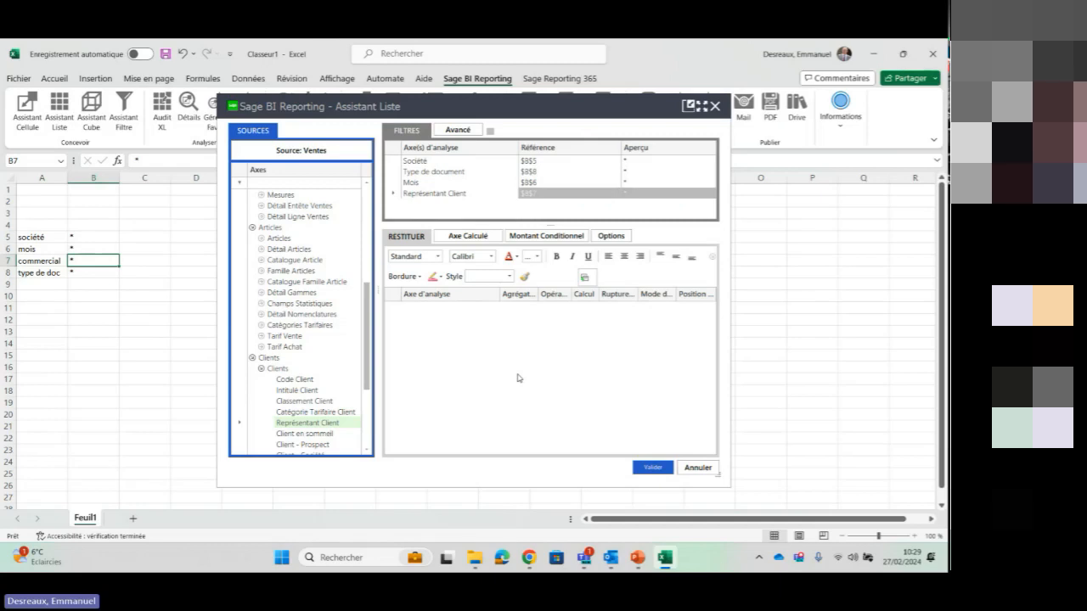
Add Représentant Client, Intitulé Client and the CA HT brut measure as the list's output columns
left_click_drag(312, 423, 429, 325)
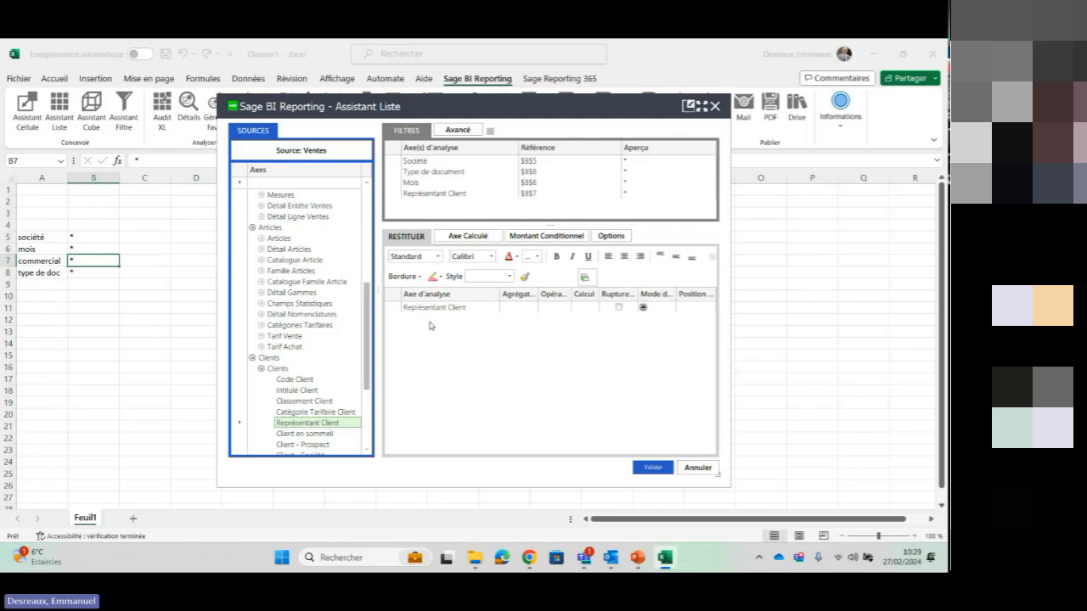
left_click_drag(283, 393, 441, 333)
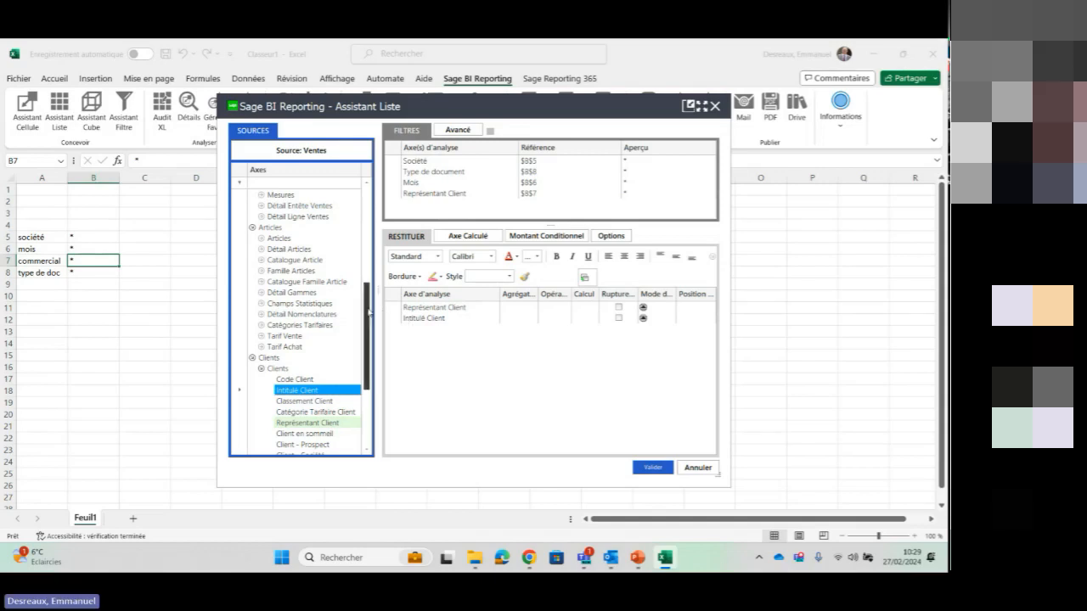
left_click_drag(368, 313, 369, 274)
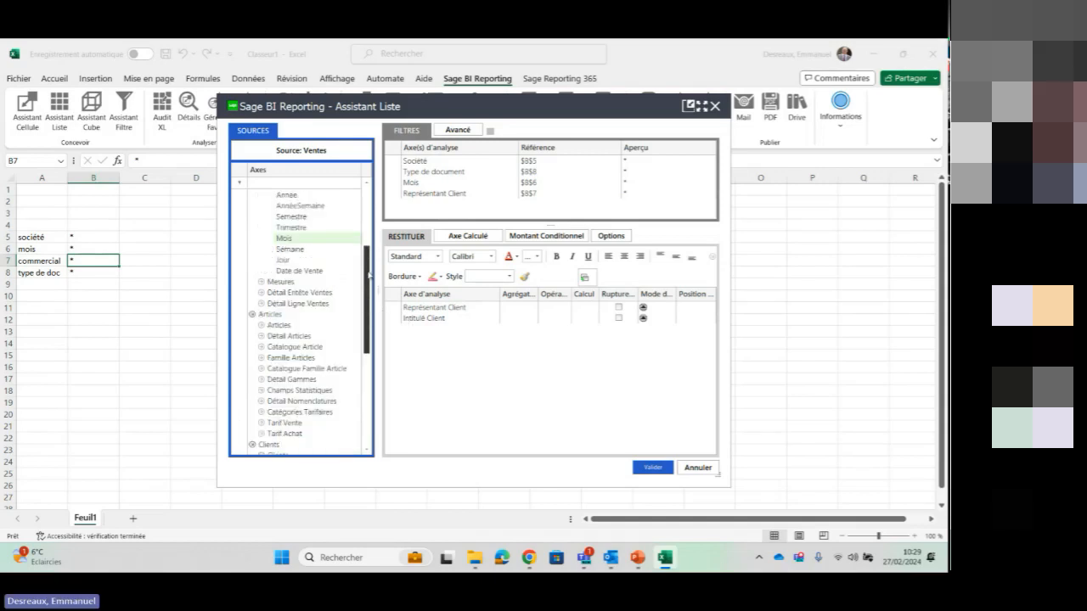
left_click(262, 282)
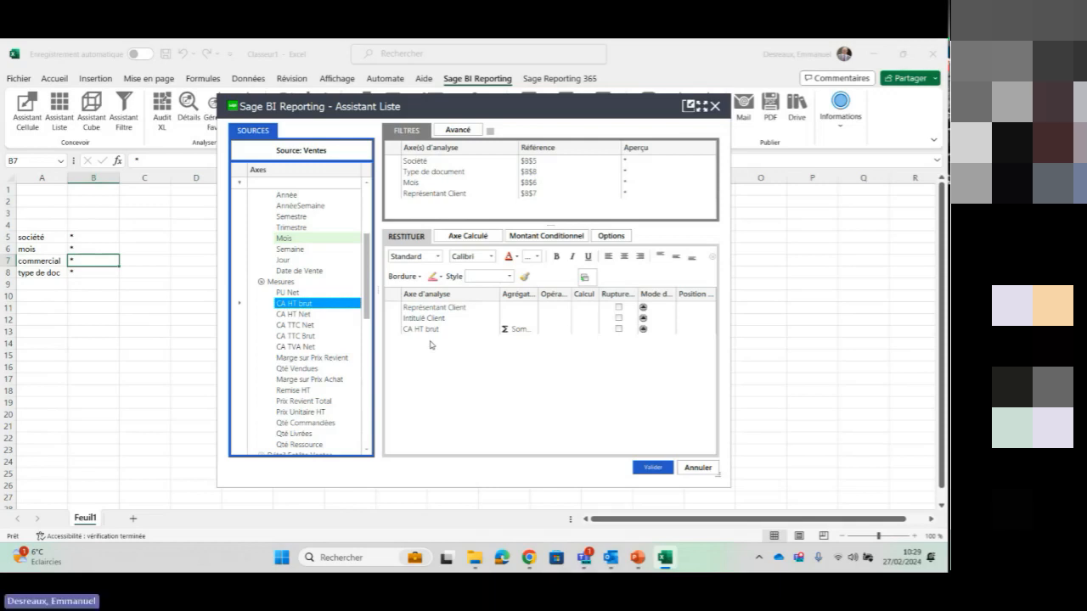
Enable the Rupture option on Représentant Client and validate the list to generate it in the sheet
left_click(618, 308)
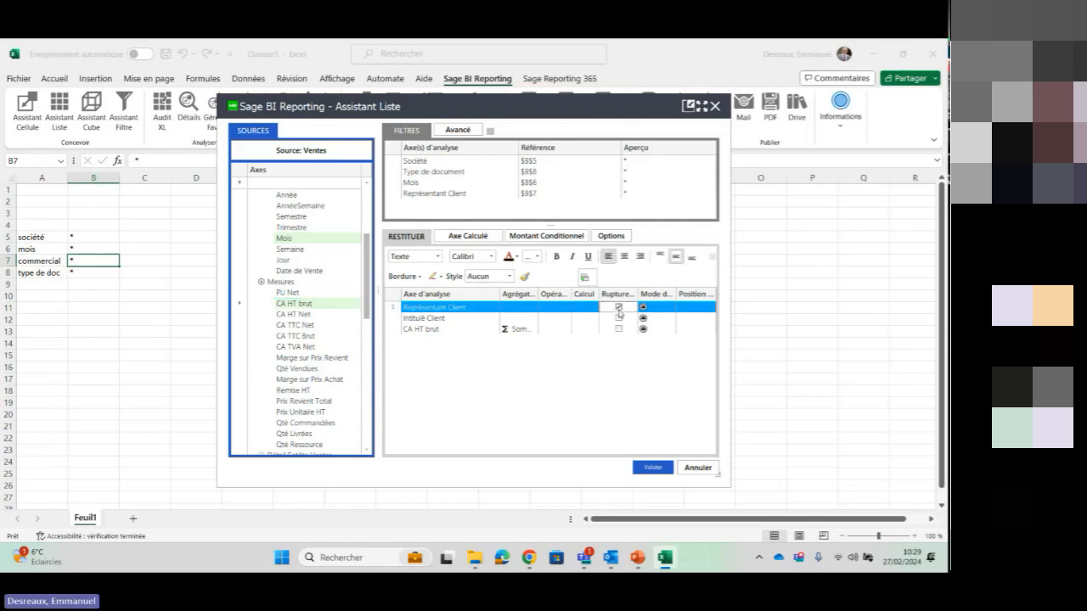
left_click(643, 443)
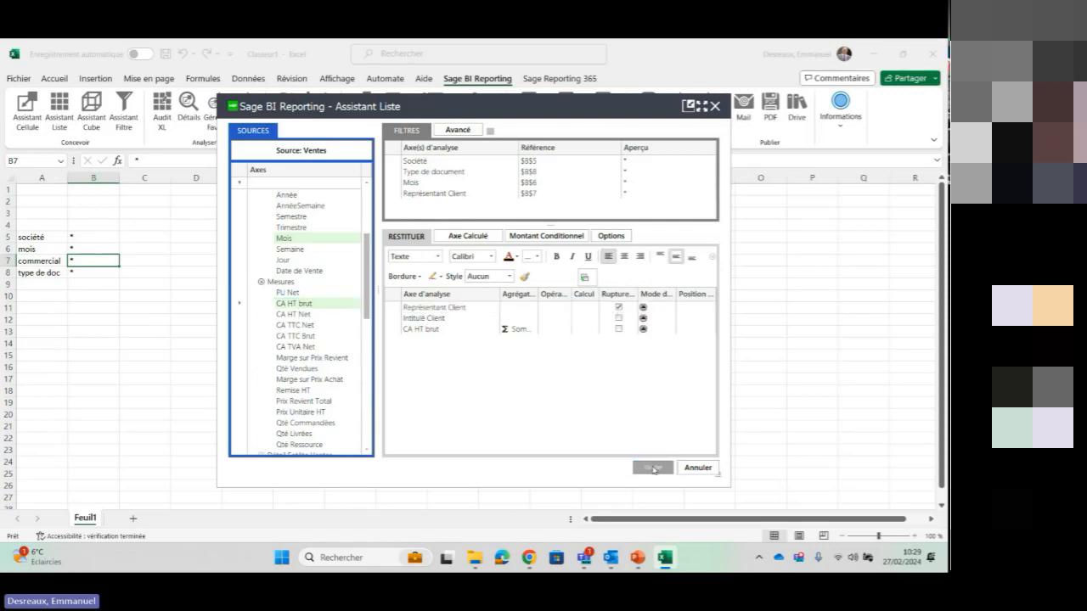
left_click(653, 468)
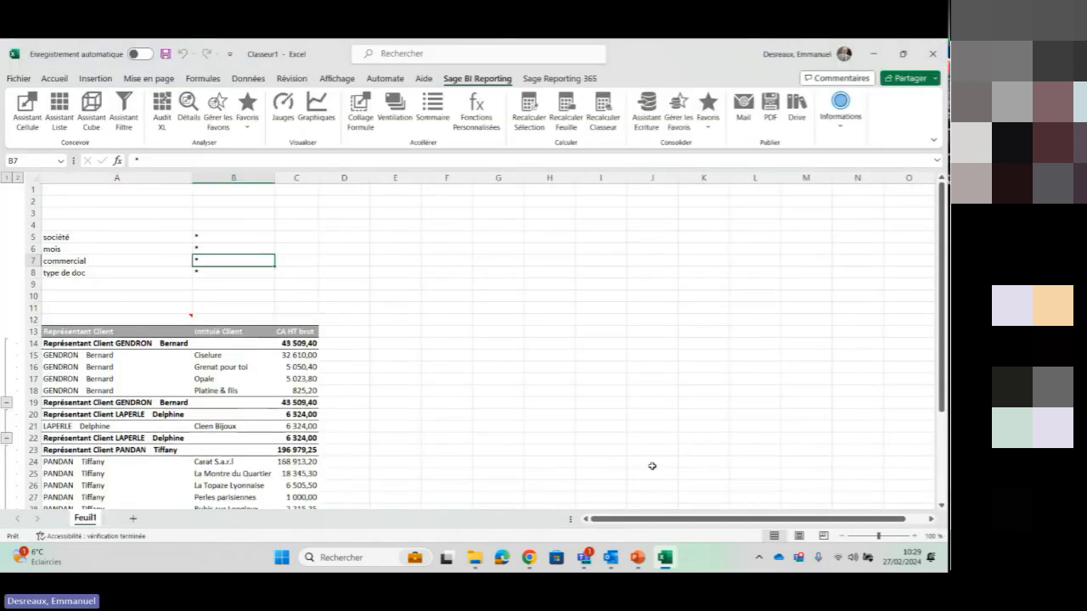
Open the Détails analysis for the CA HT brut amount of client Ciselure in cell C15
left_click_drag(943, 363, 943, 420)
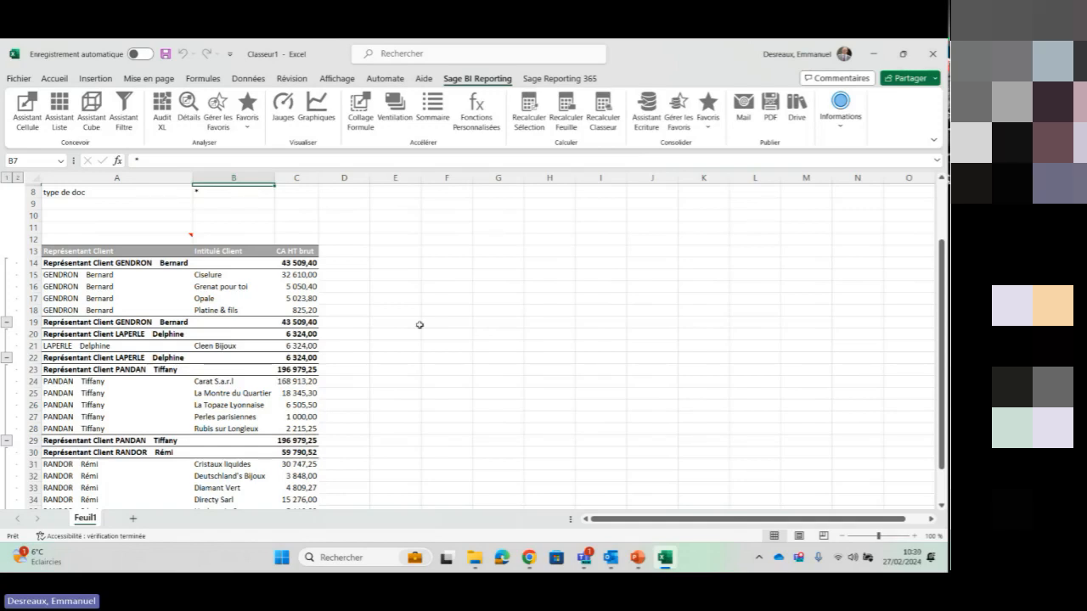
left_click(307, 285)
left_click(308, 276)
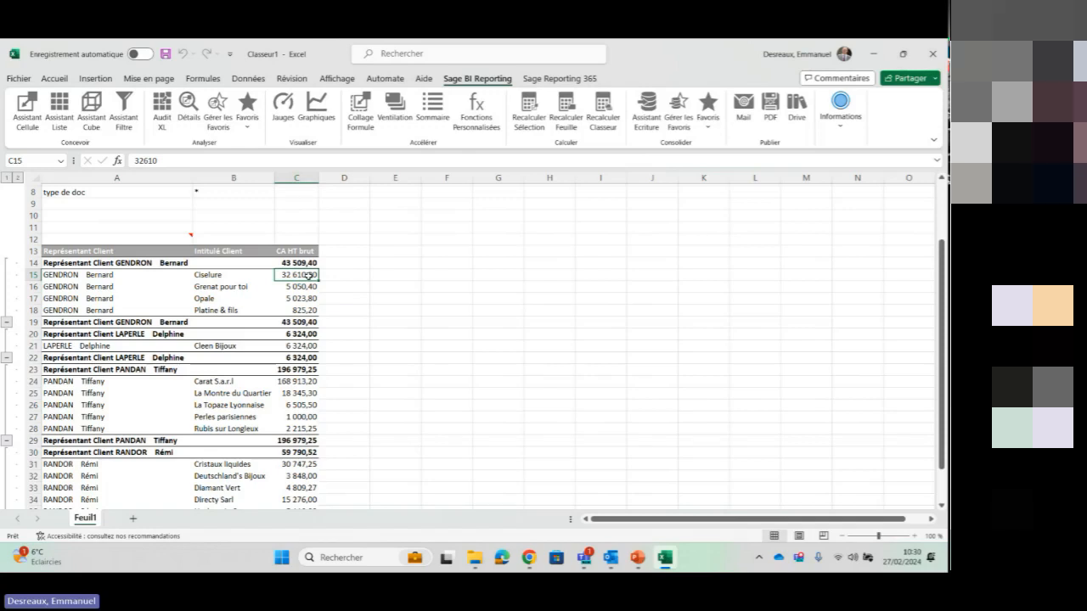
key("ctrl")
key("ctrl")
left_click(186, 104)
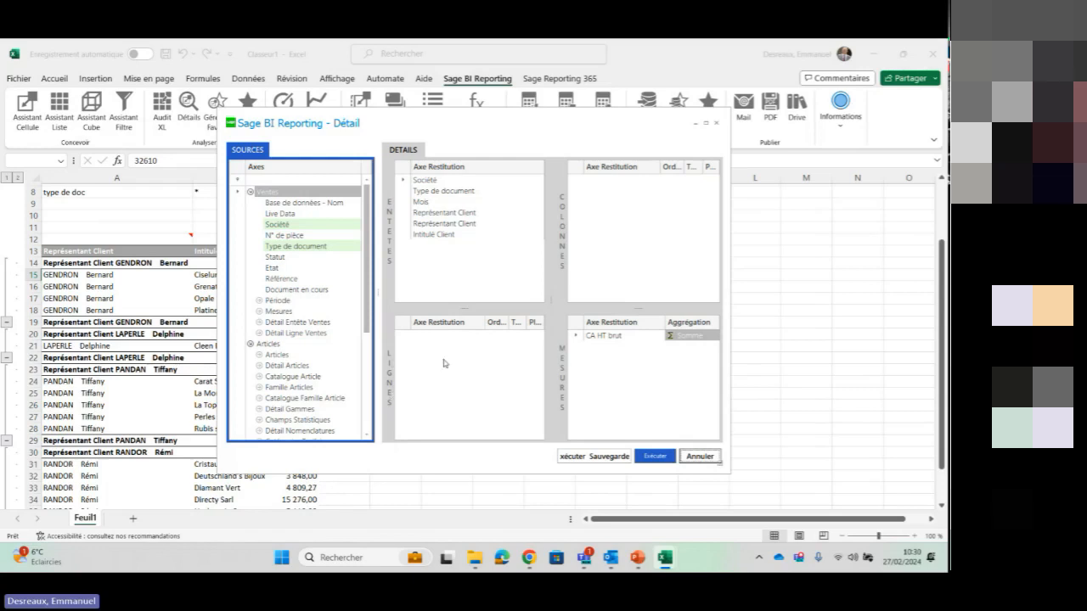
Add Désignation Article from the Articles group to the Lignes area and execute the detail
left_click(261, 356)
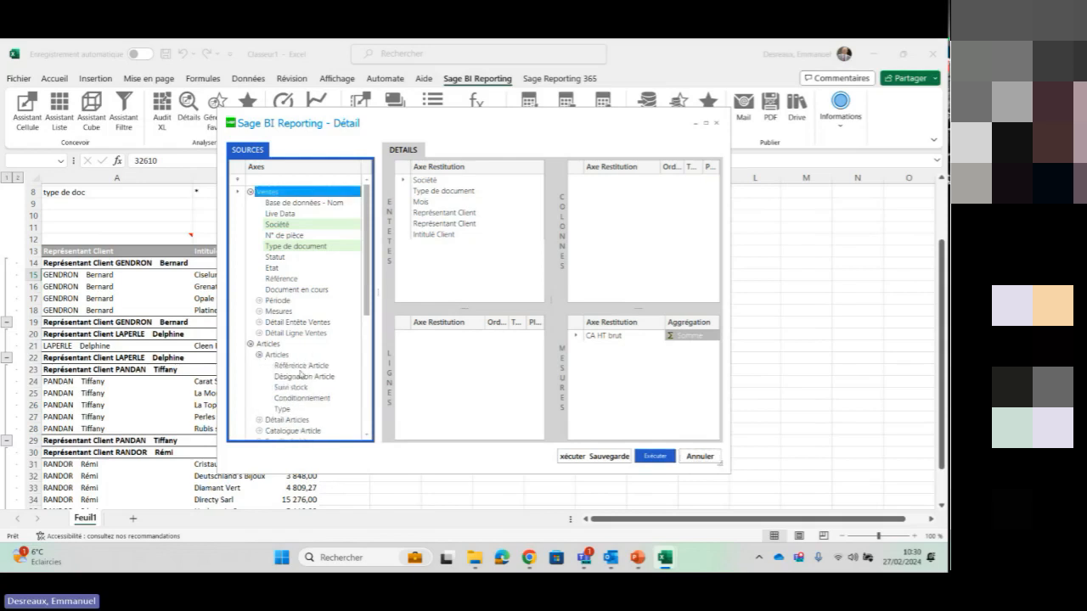
left_click(314, 377)
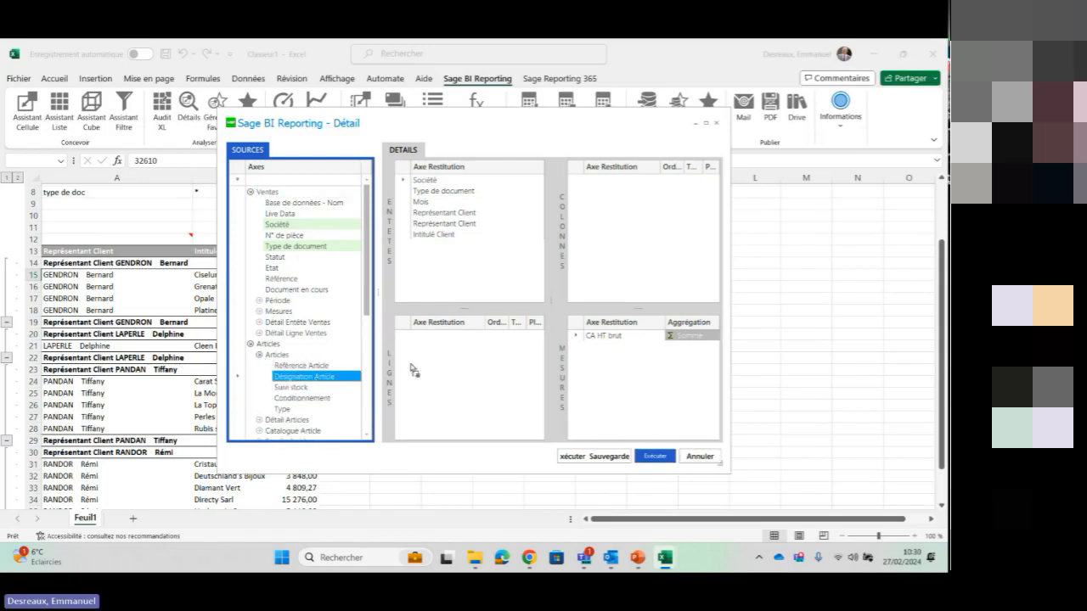
left_click_drag(413, 370, 439, 365)
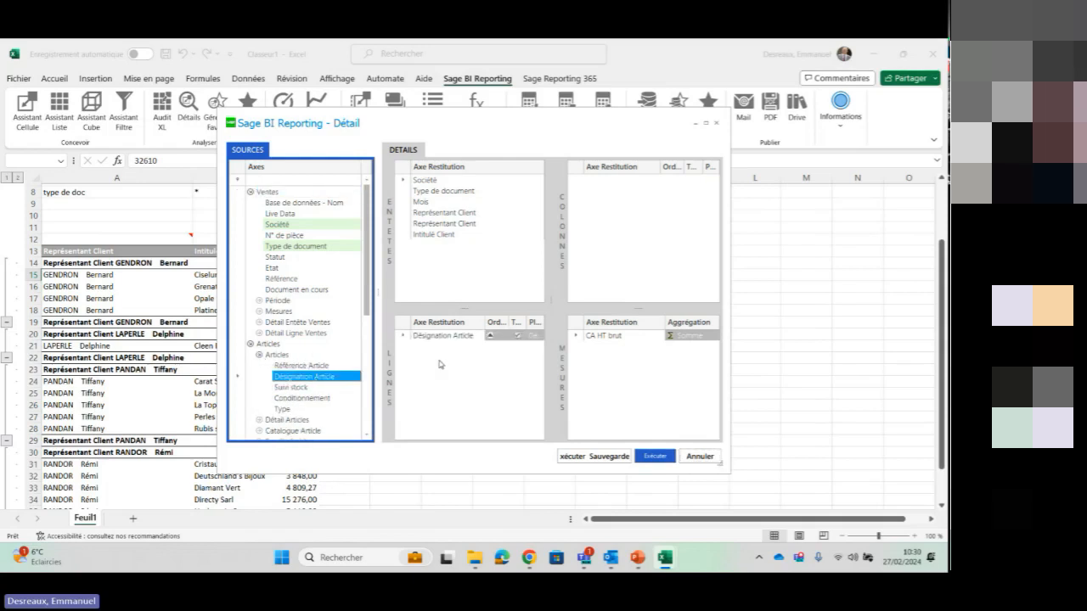
left_click(668, 463)
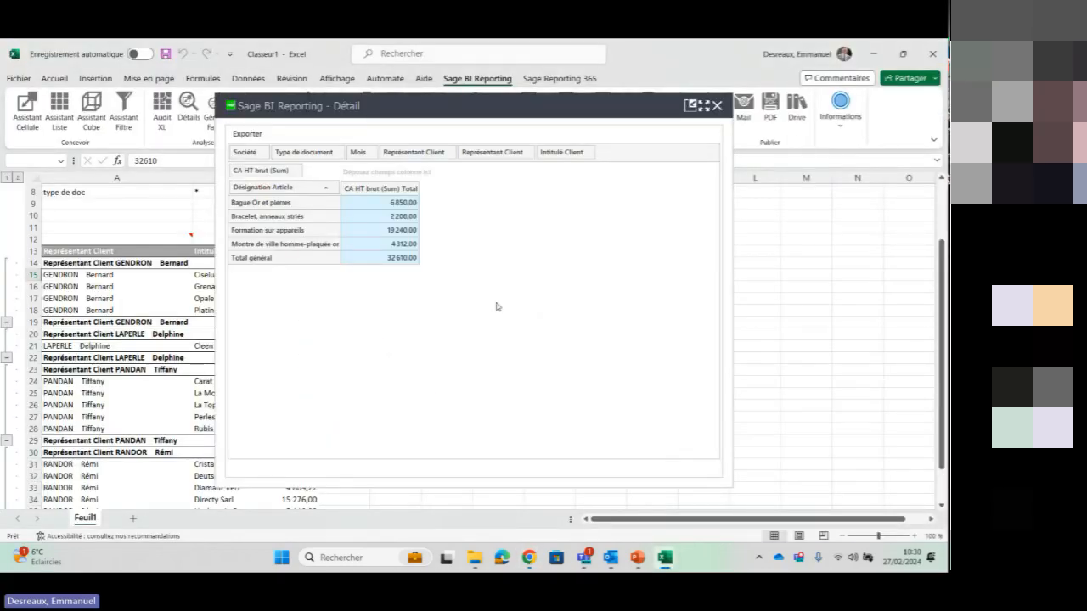
Move the detail window beside the list to compare its article breakdown with the Ciselure amount and close it
left_click_drag(454, 102, 635, 118)
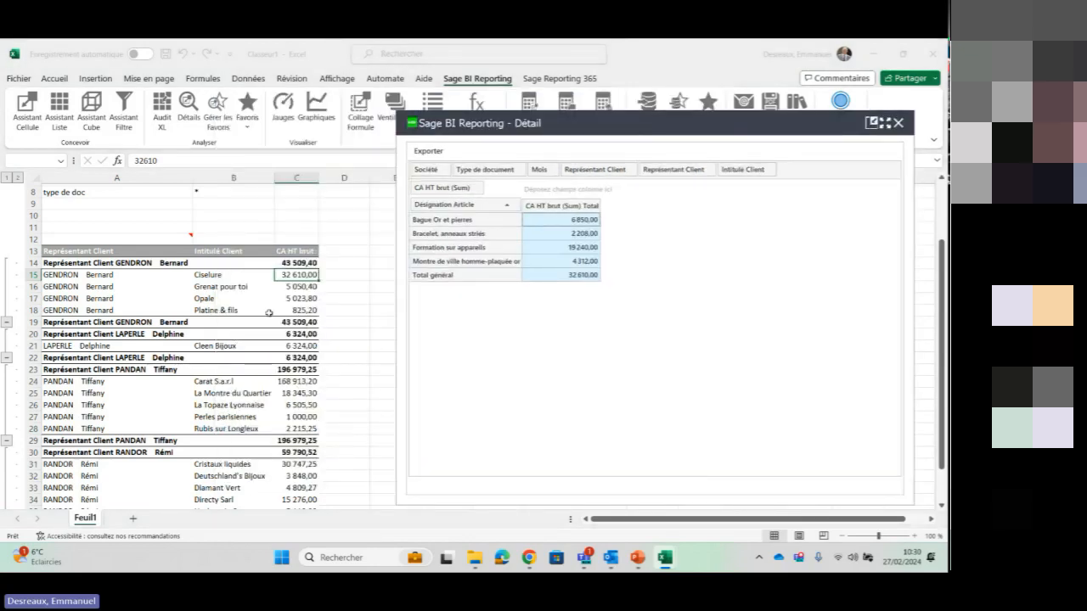
key("ctrl")
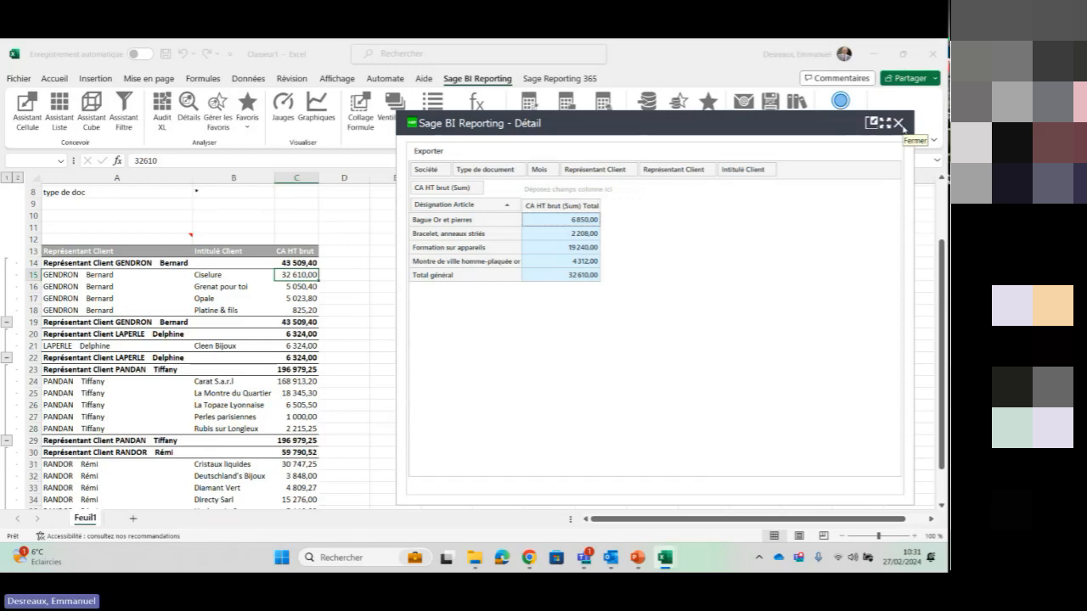
left_click(898, 123)
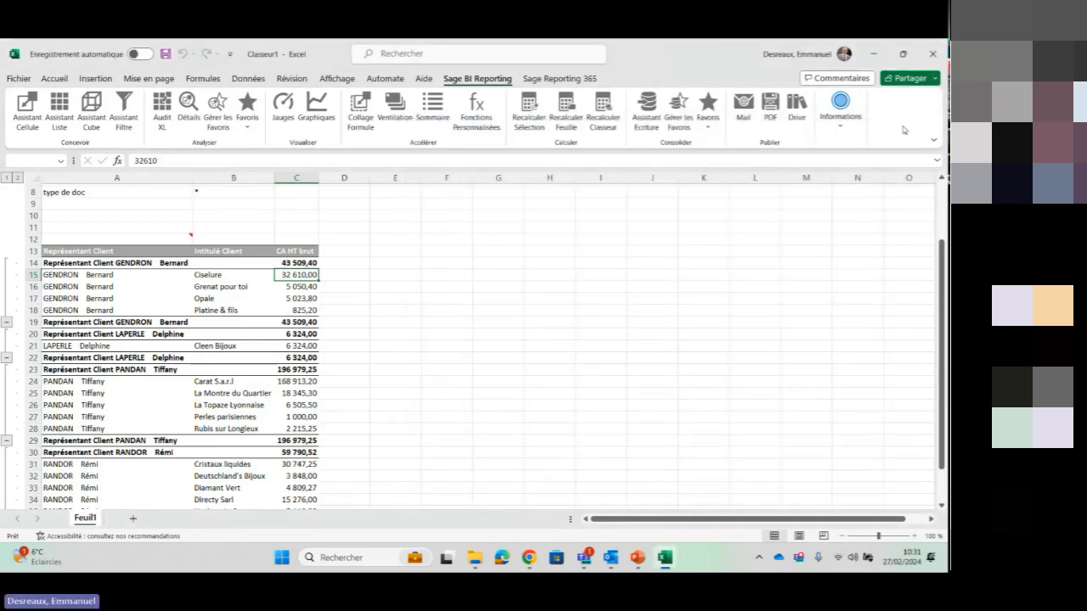
Reopen the Assistant Liste in cell A12, view the conditional formatting options available for Représentant Client, and cancel without changes
mouse_move(174, 242)
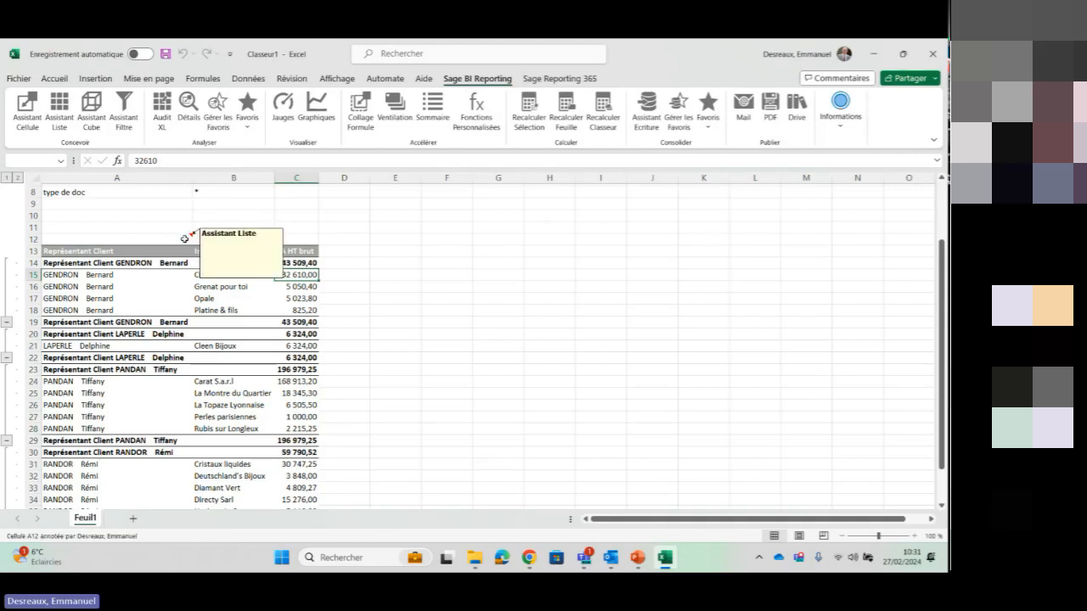
double_click(180, 239)
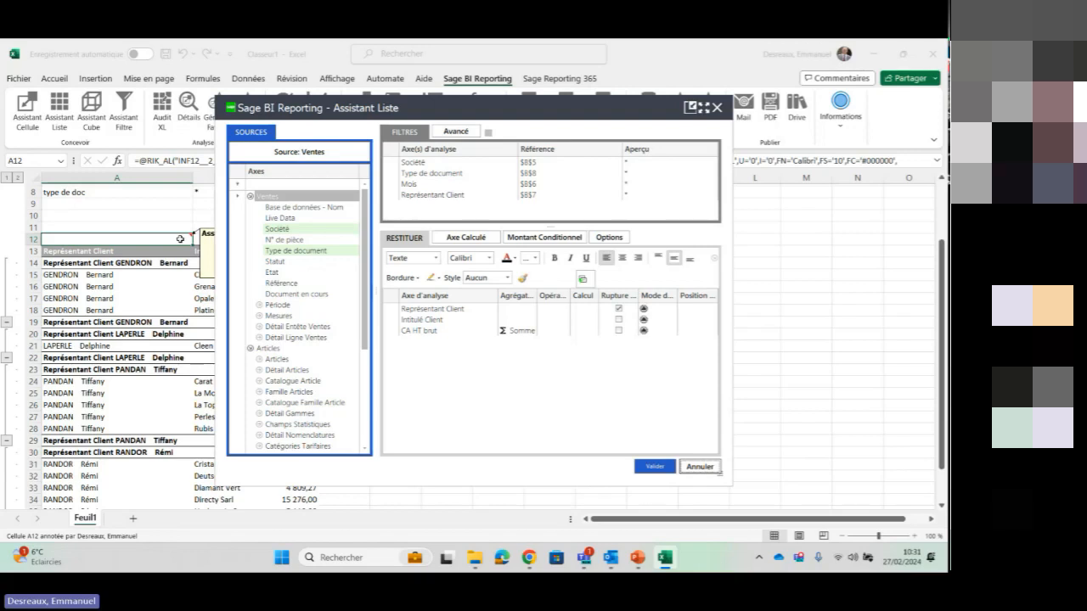
left_click(449, 310)
right_click(450, 310)
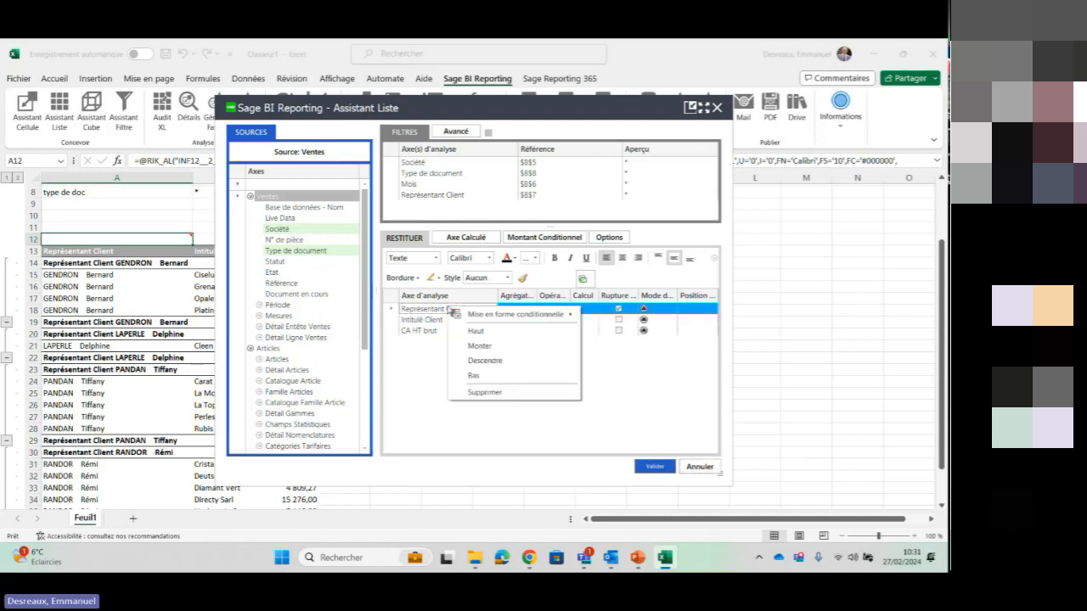
mouse_move(496, 313)
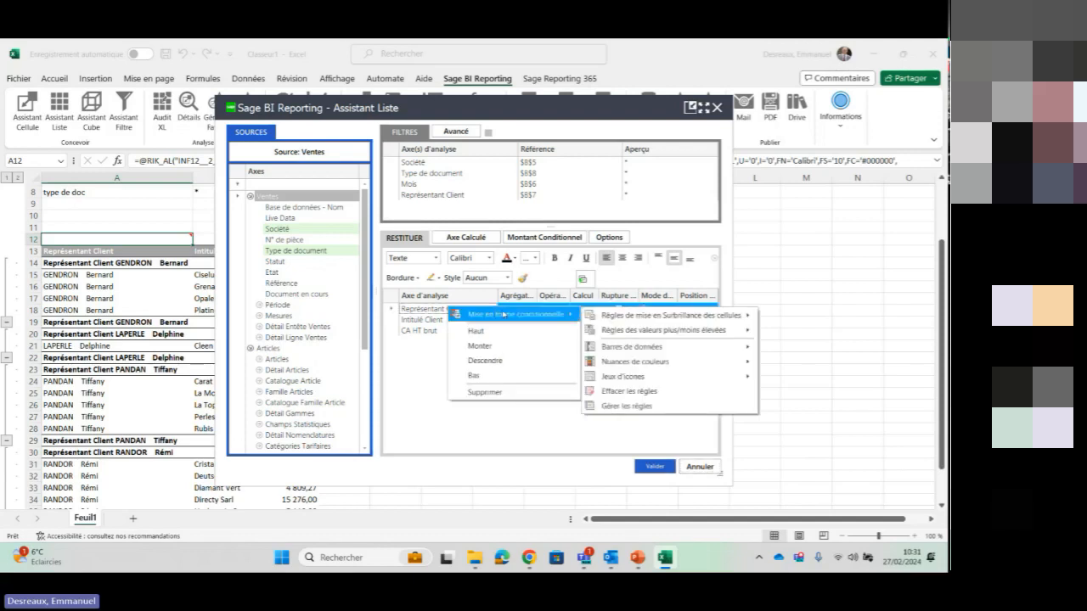
mouse_move(687, 363)
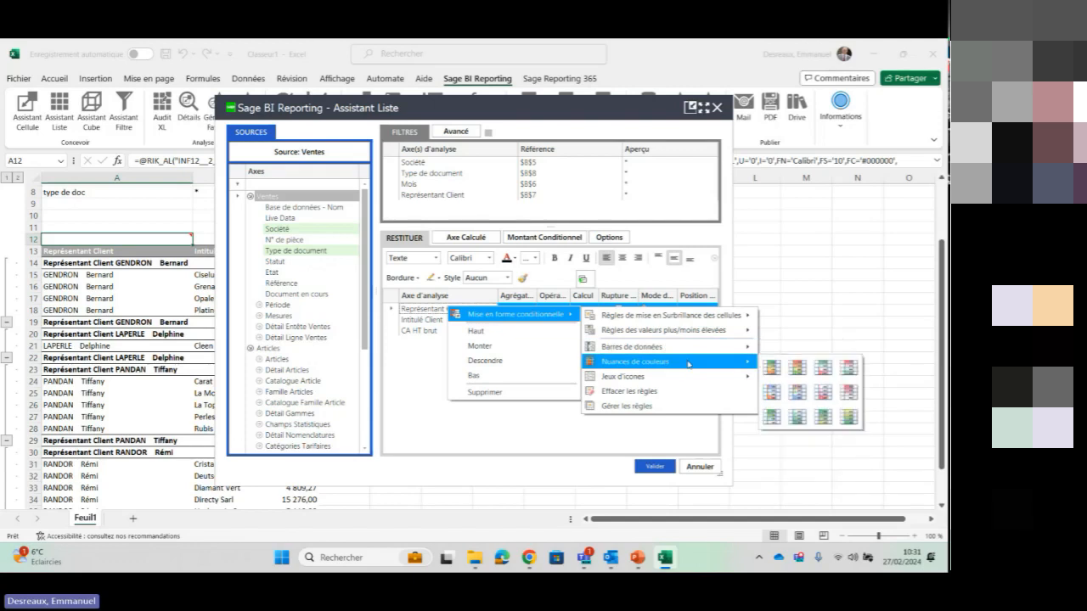
left_click(844, 307)
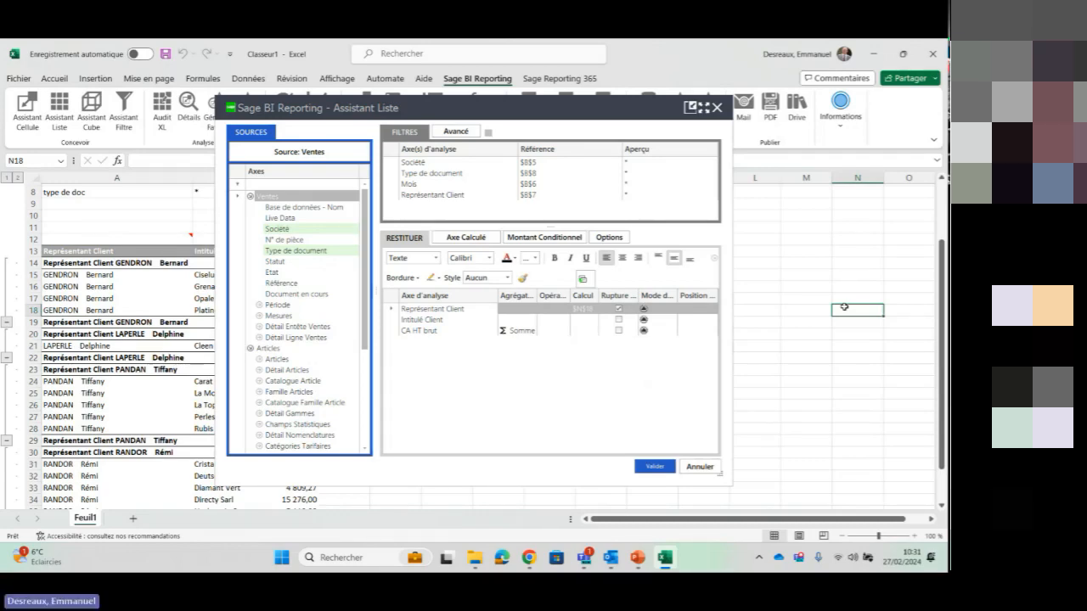
left_click(699, 466)
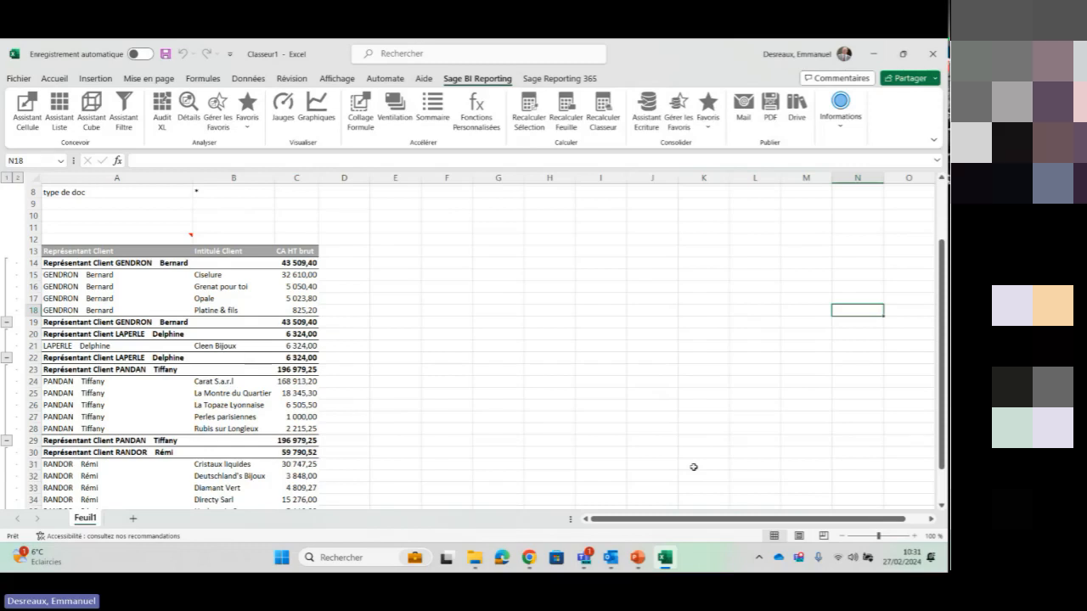
Add a new worksheet and start the Assistant Cube in cell A6
left_click(134, 518)
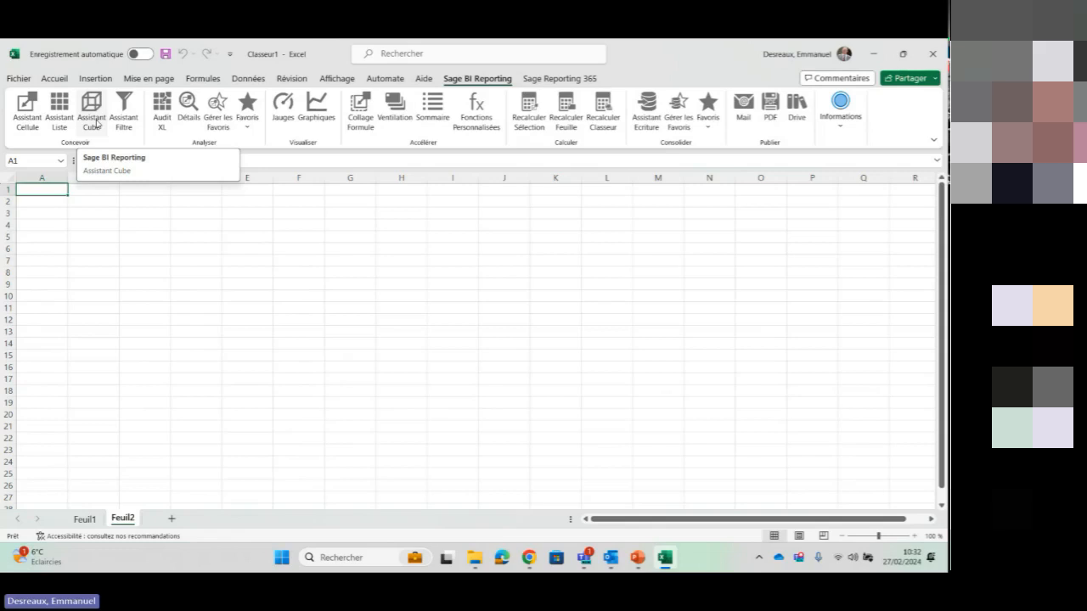
left_click(45, 227)
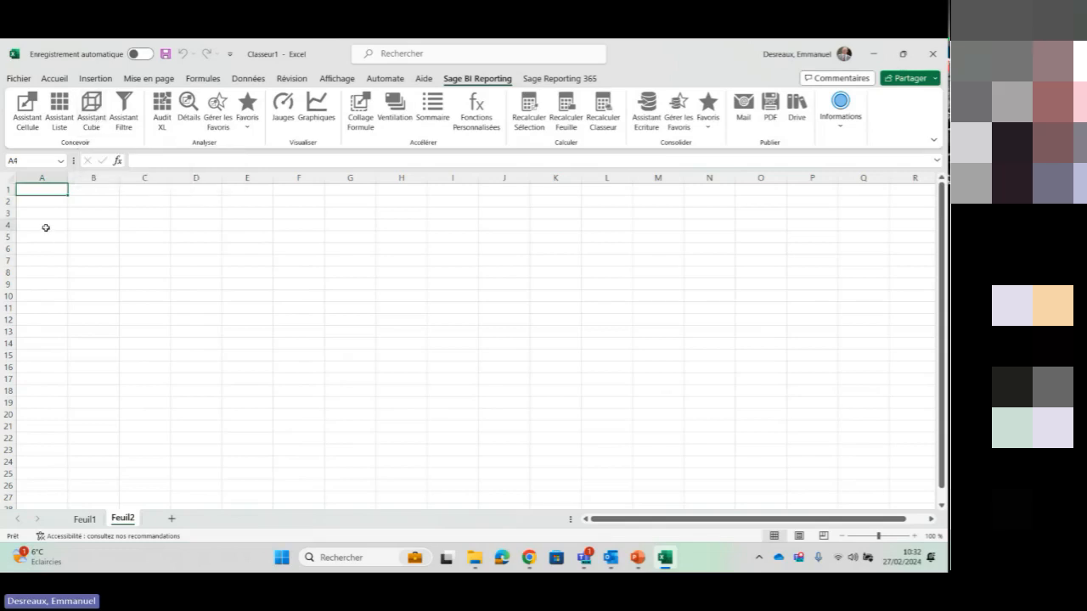
left_click(52, 248)
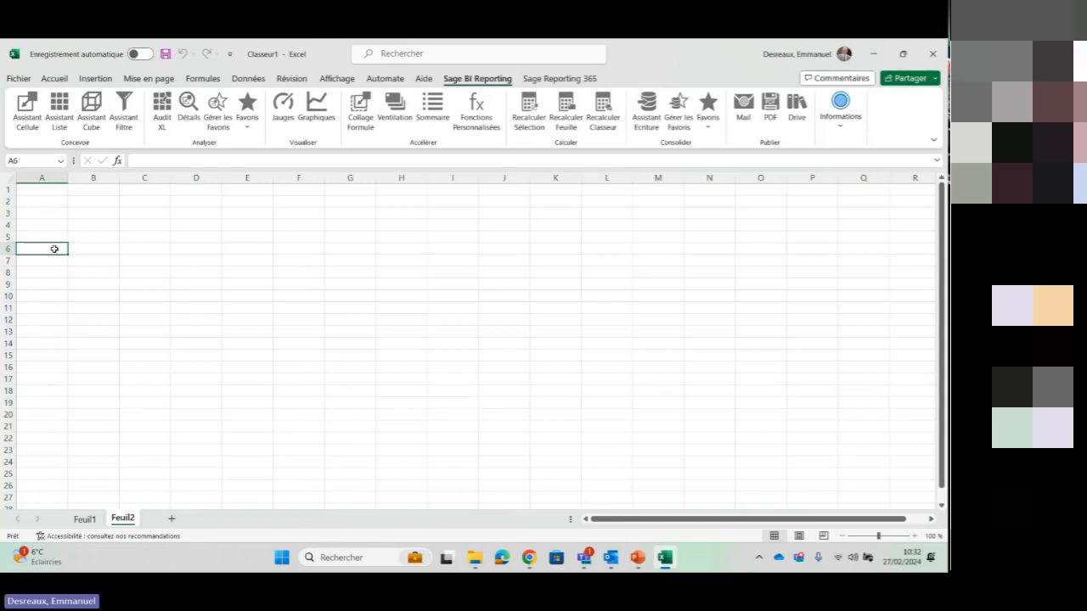
left_click(92, 104)
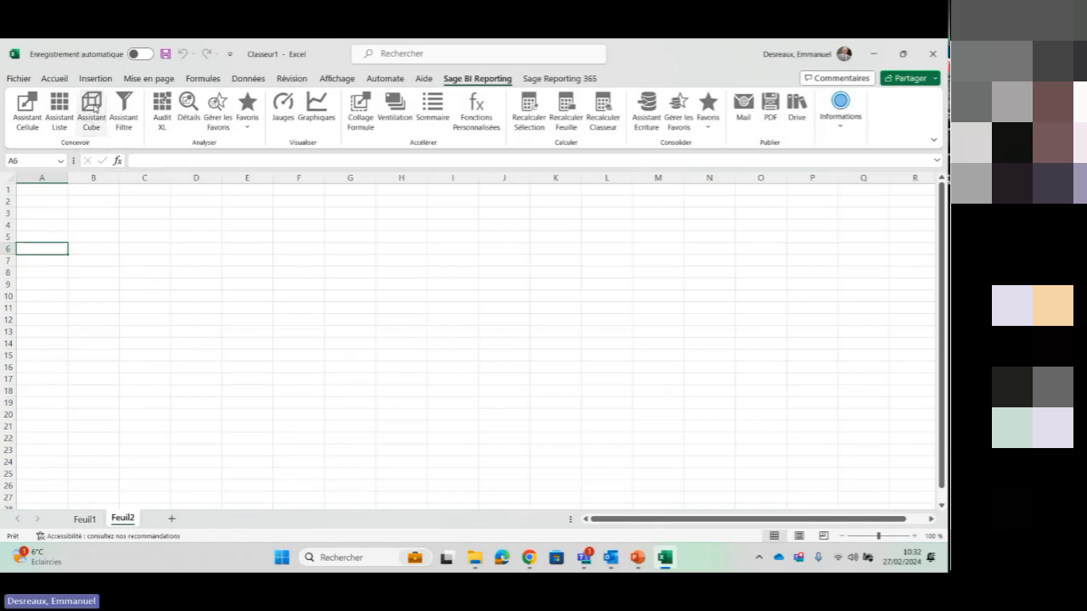
Use the Ecritures Générales model of Sage 100 Comptabilité as the cube's source and set the Société filter to *
left_click(266, 149)
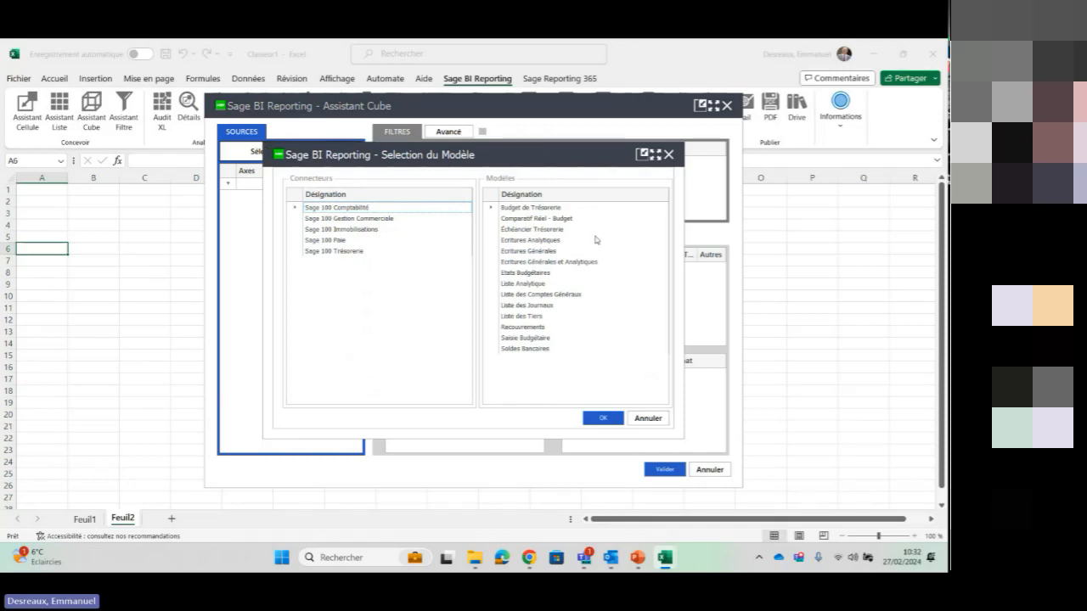
left_click(550, 252)
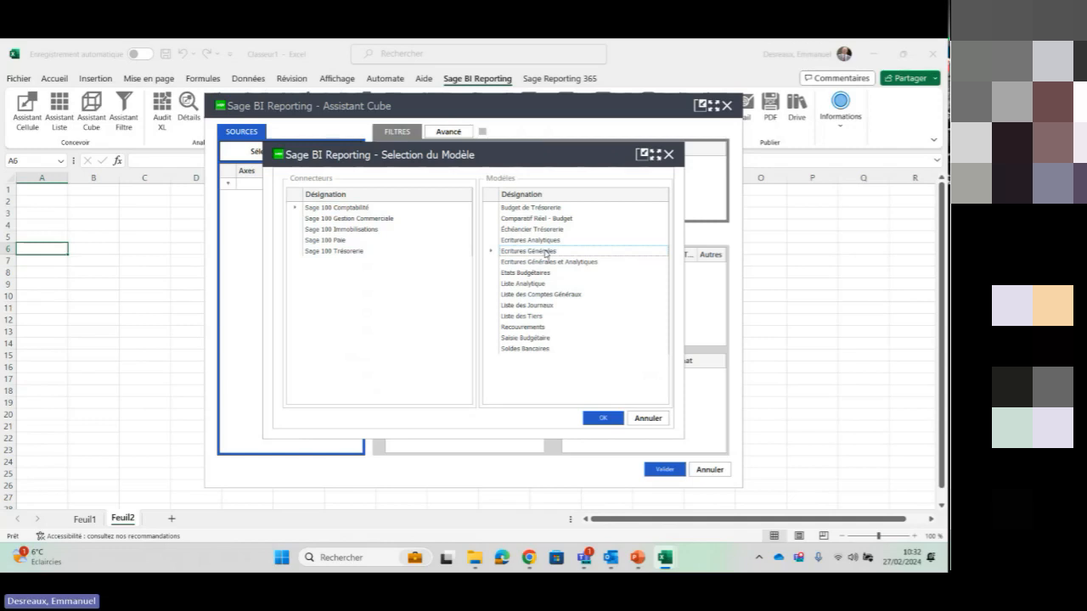
double_click(546, 252)
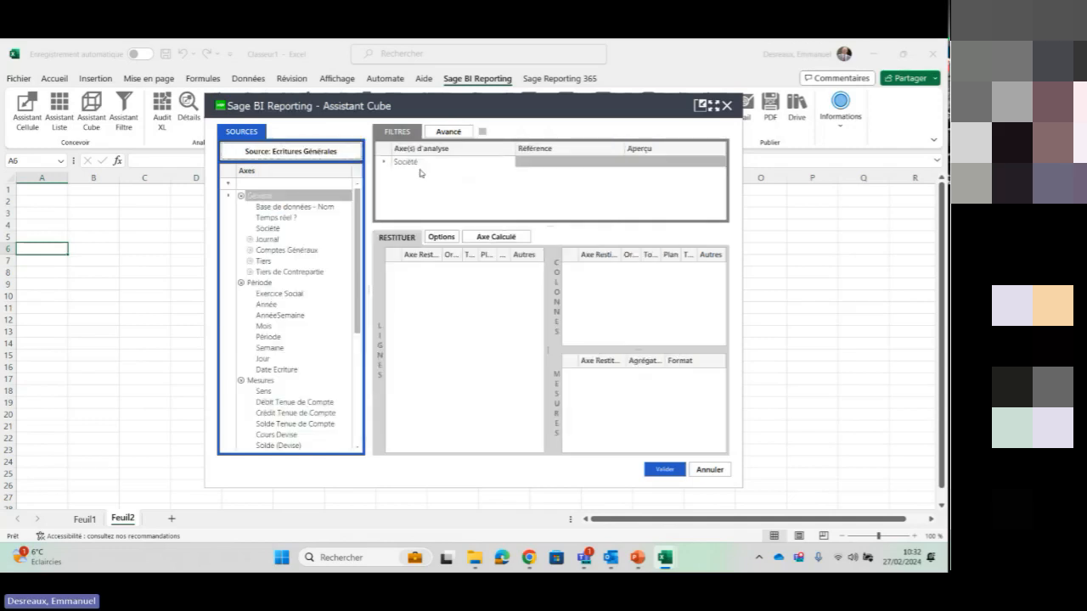
left_click(593, 162)
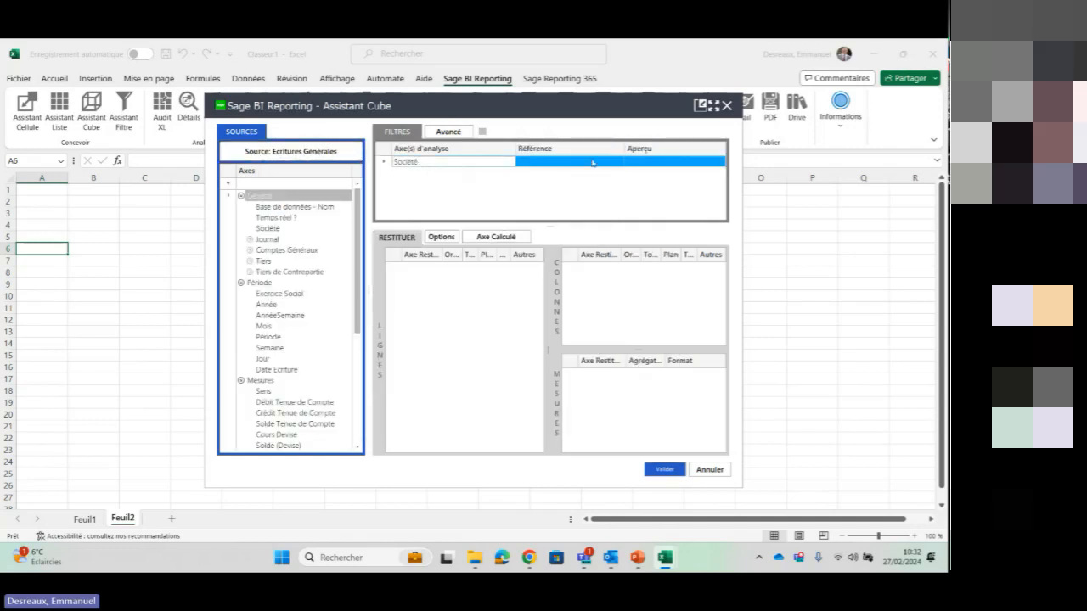
double_click(620, 162)
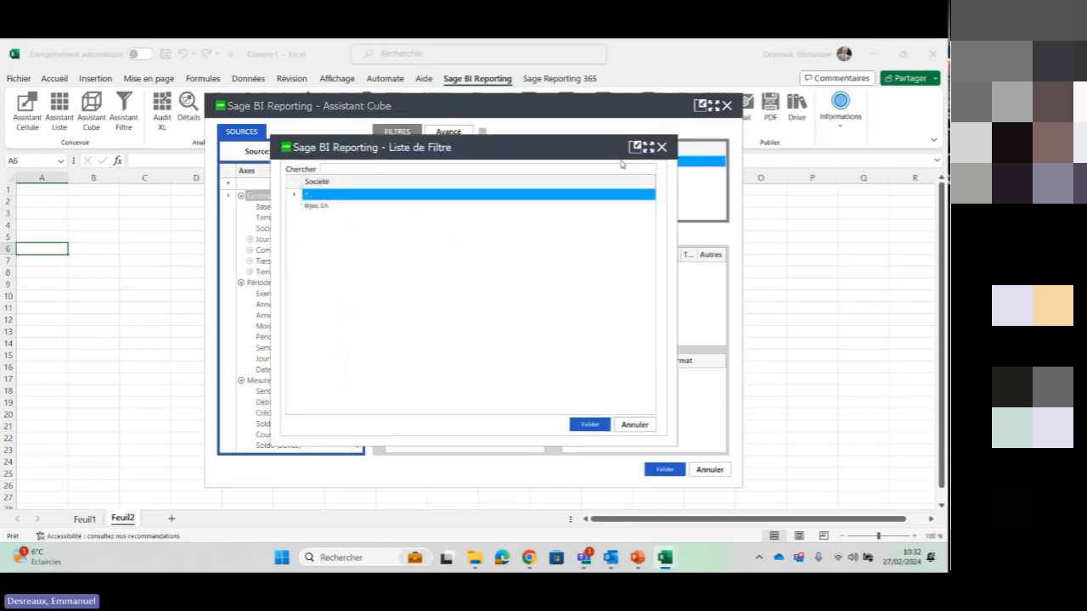
double_click(314, 195)
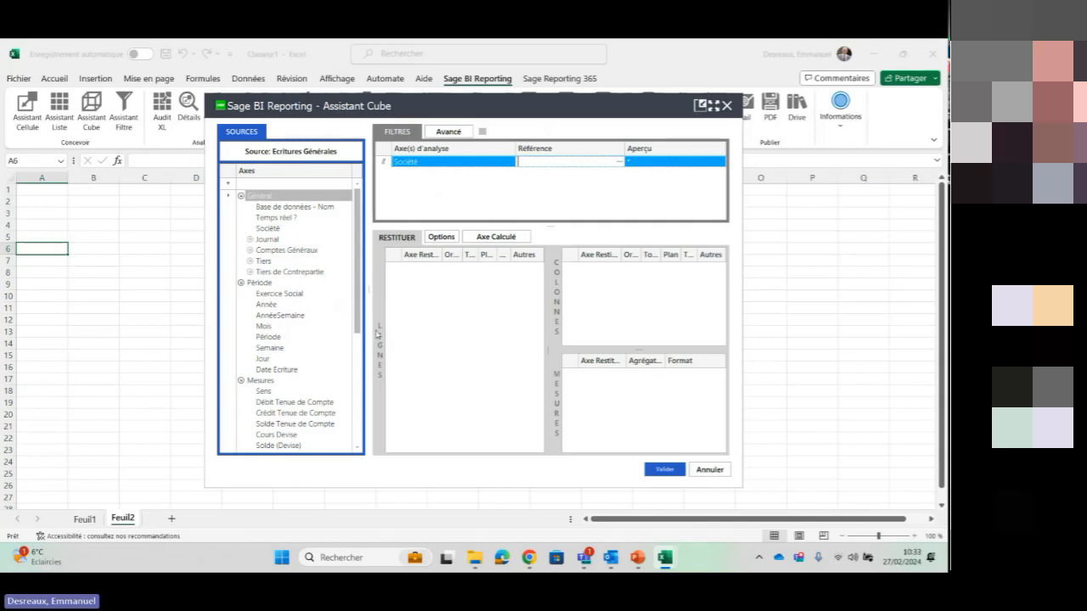
Add the general account code from Comptes Généraux Information to the cube's Lignes area and Mois to its Colonnes area
left_click(250, 251)
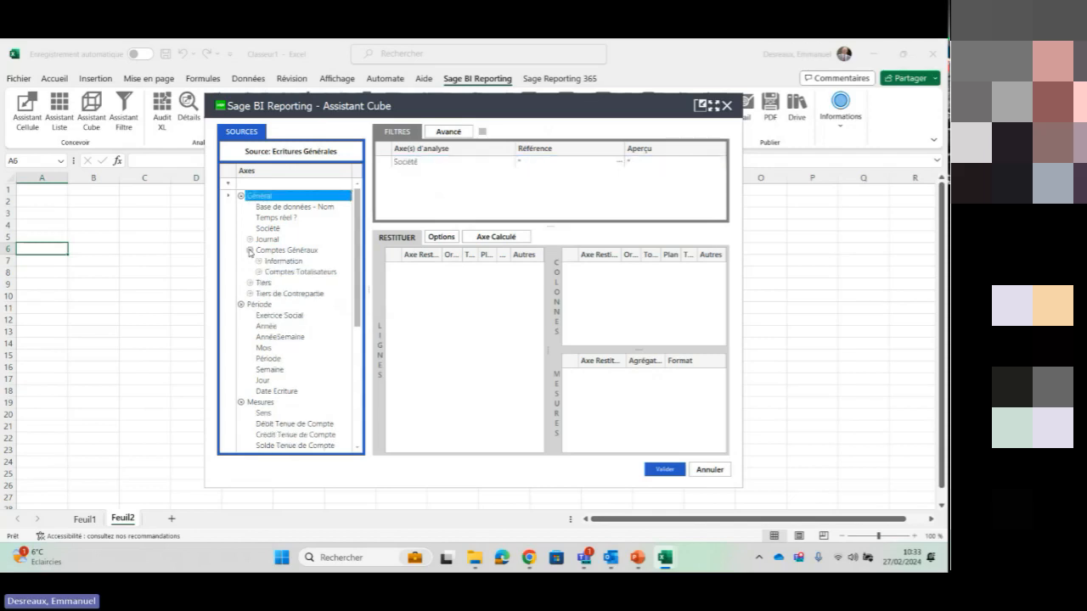
left_click(259, 261)
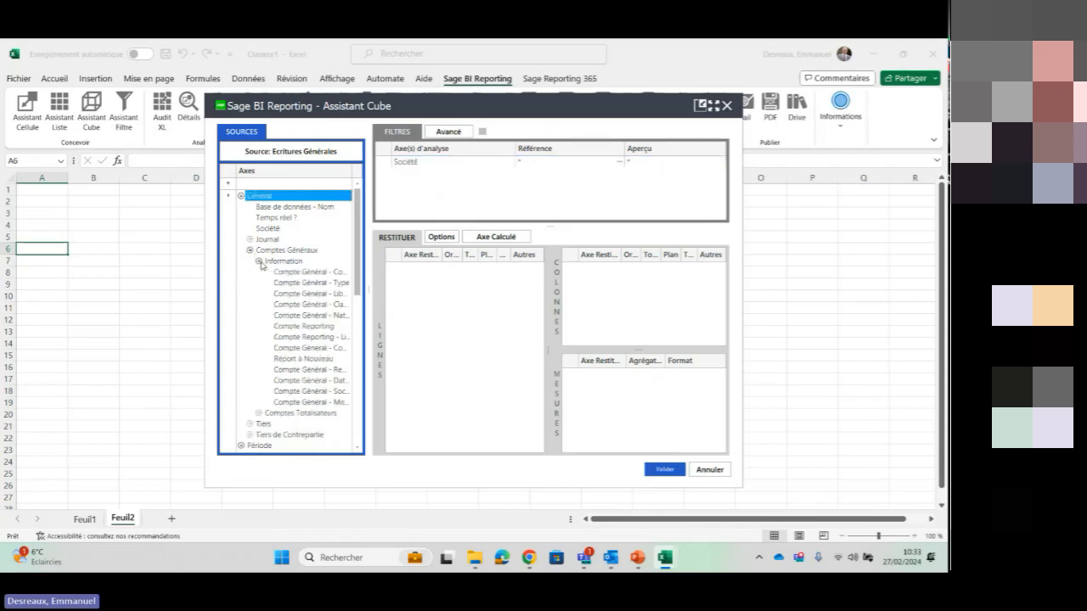
left_click(305, 275)
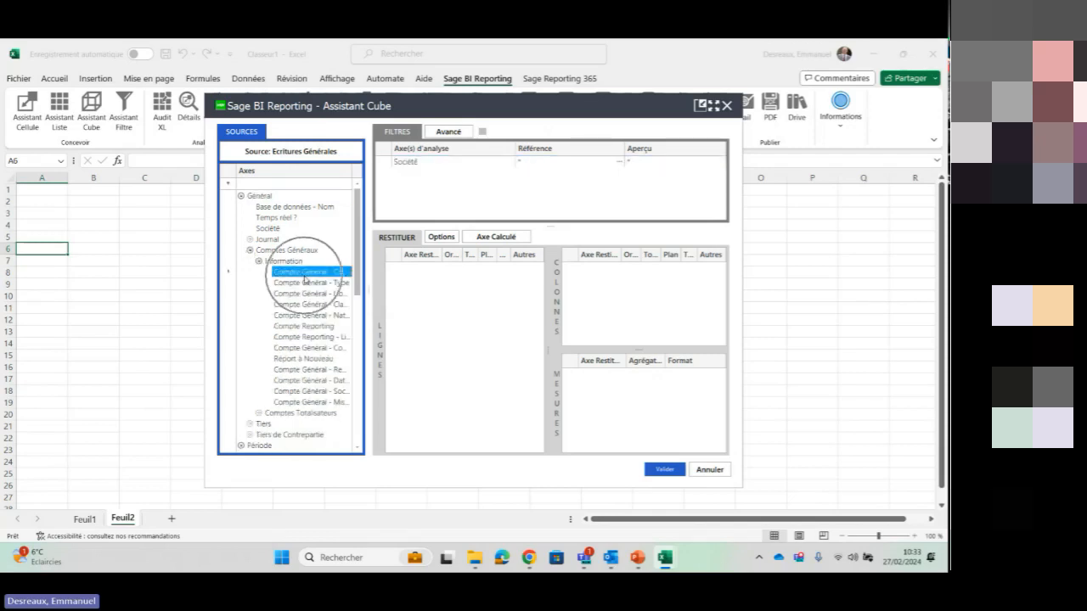
left_click_drag(449, 286, 448, 283)
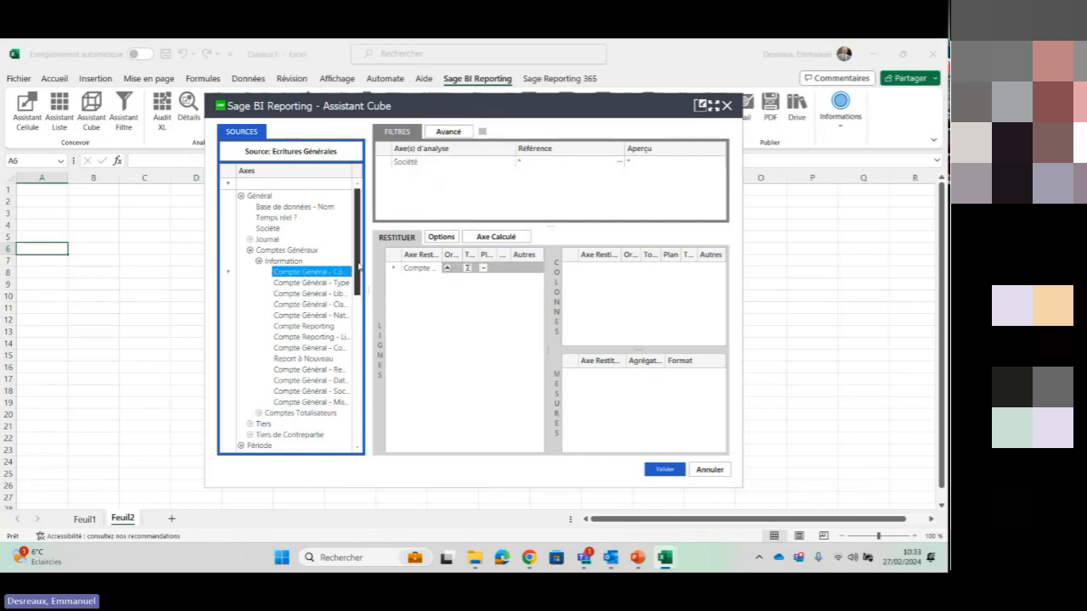
left_click_drag(358, 267, 359, 324)
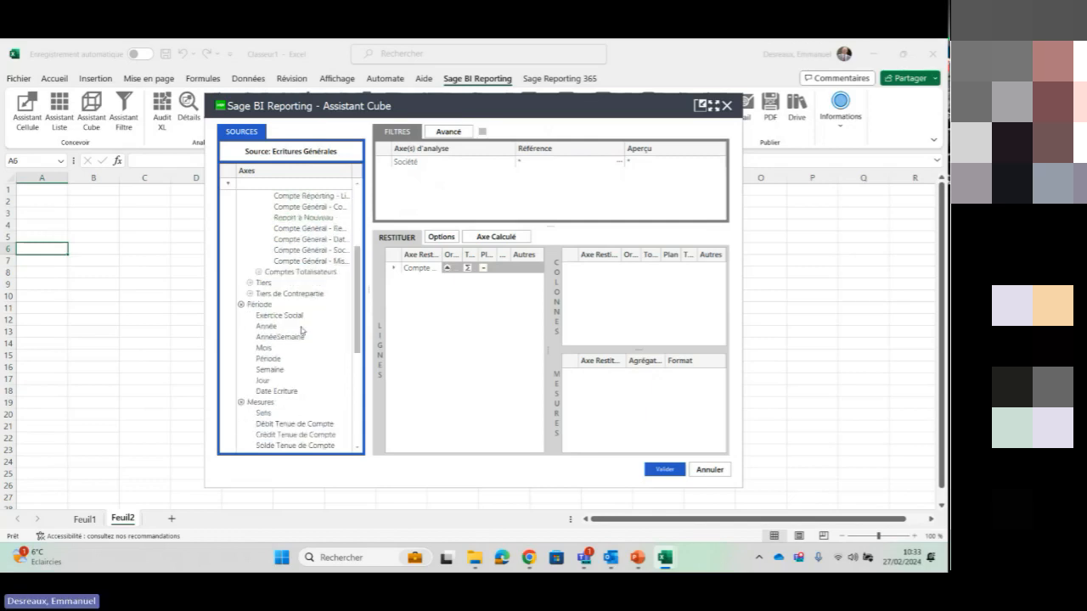
left_click_drag(271, 350, 657, 300)
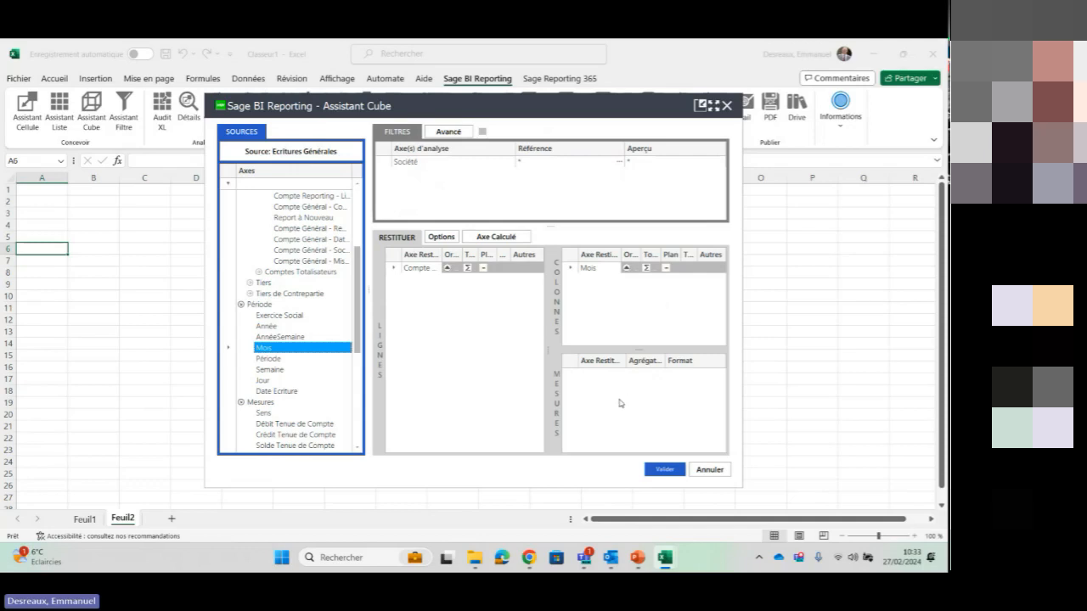
Add Solde Tenue de Compte to the cube's Mesures area
scroll(357, 319, "down", 1)
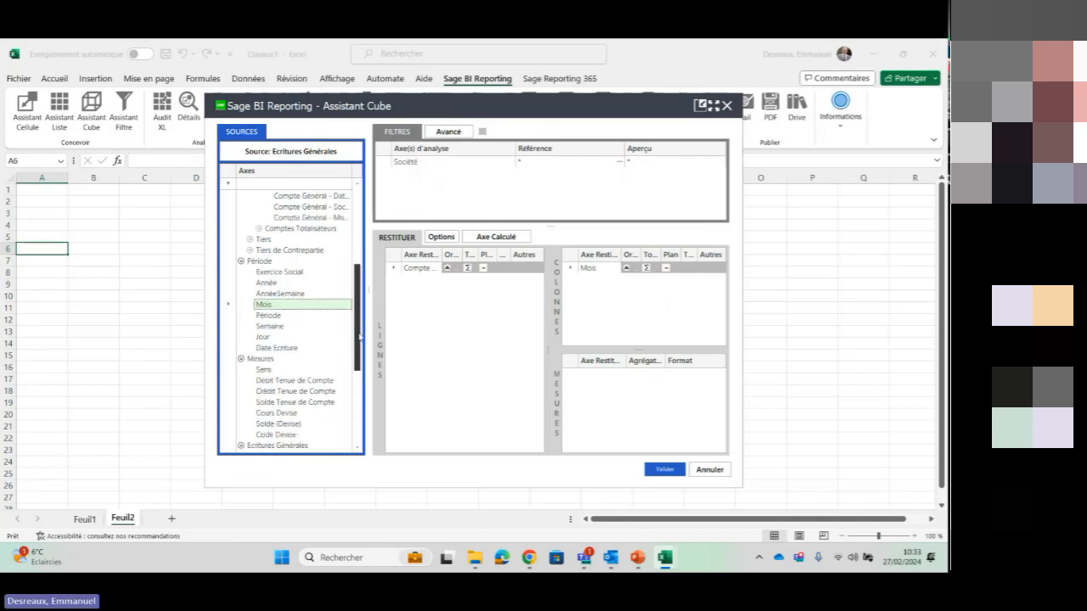
left_click(318, 401)
left_click_drag(618, 375, 603, 375)
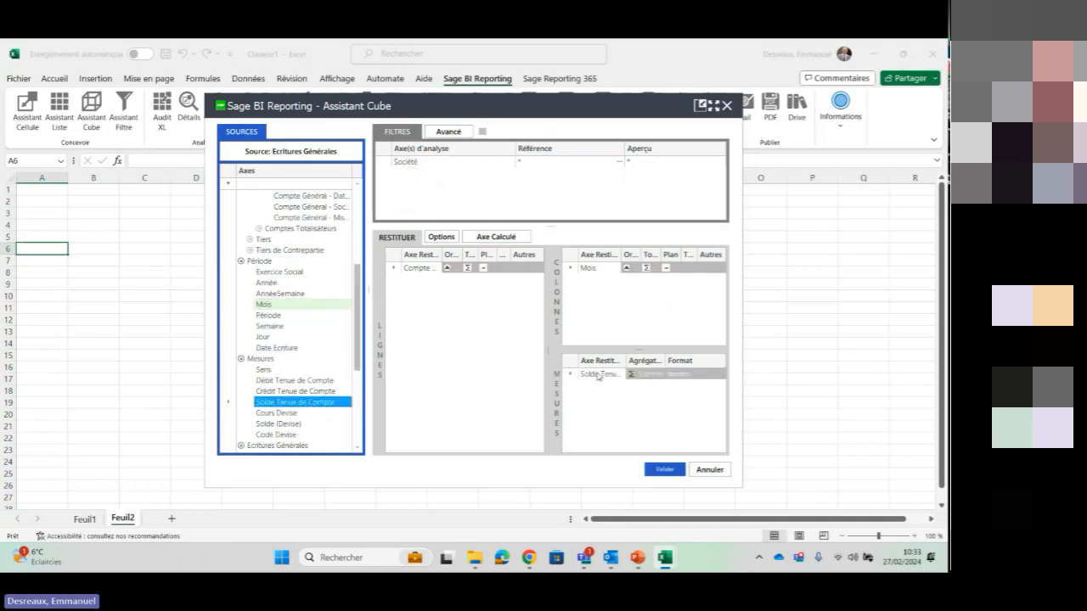
Apply green gradient data bars to the Solde Tenue de Compte measure and generate the cube on the sheet
right_click(600, 377)
mouse_move(637, 382)
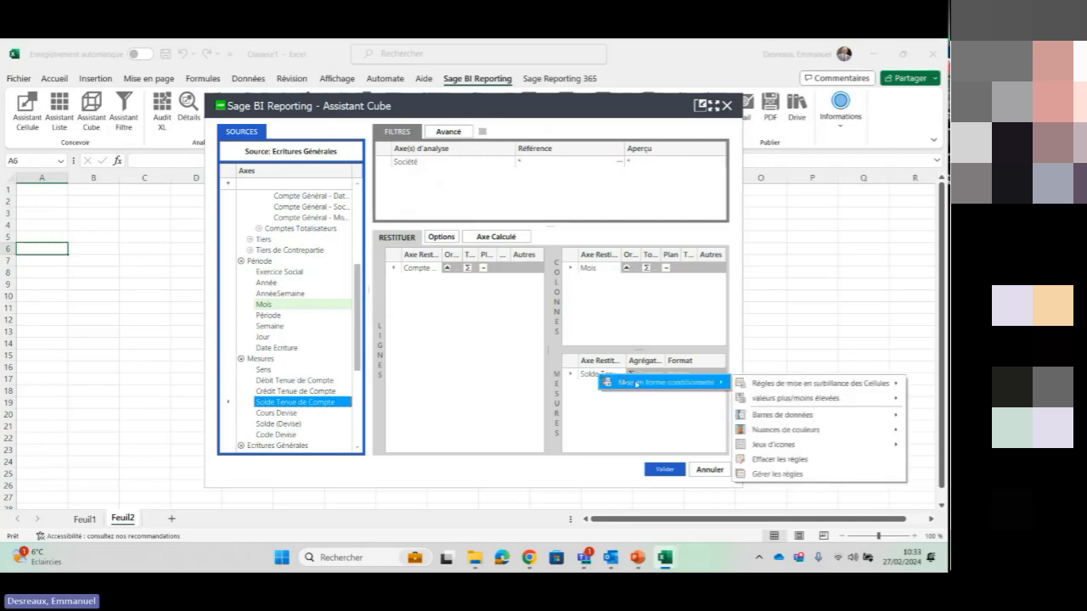
mouse_move(790, 415)
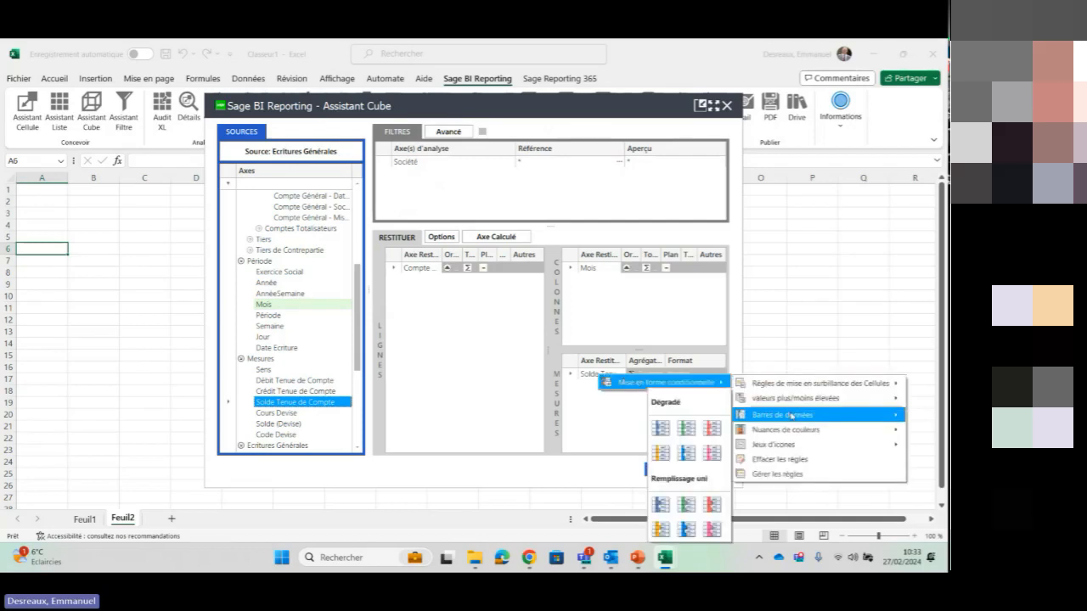
left_click(660, 428)
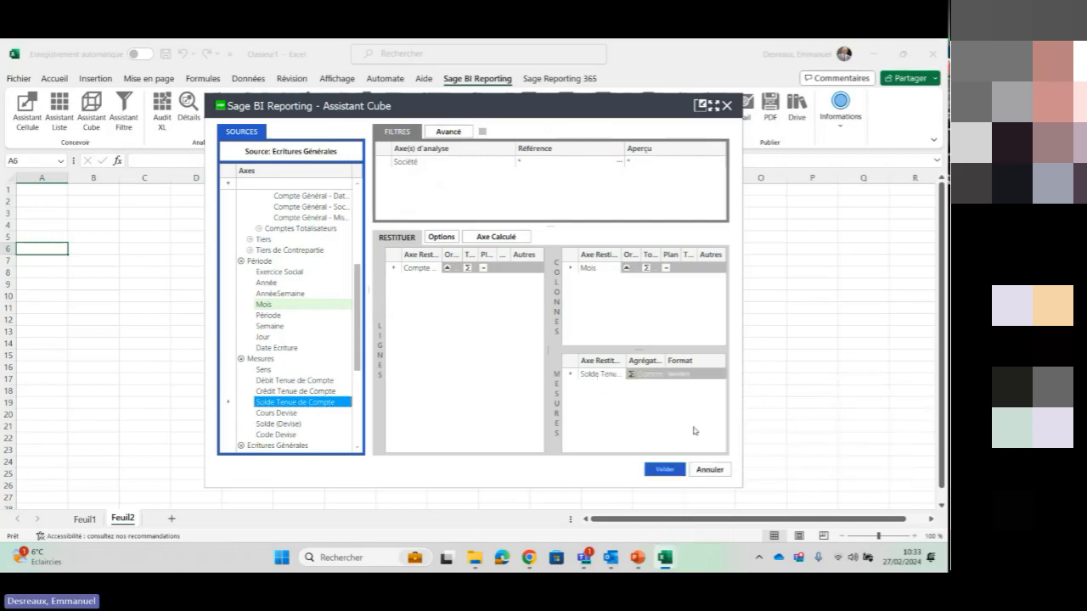
left_click(665, 471)
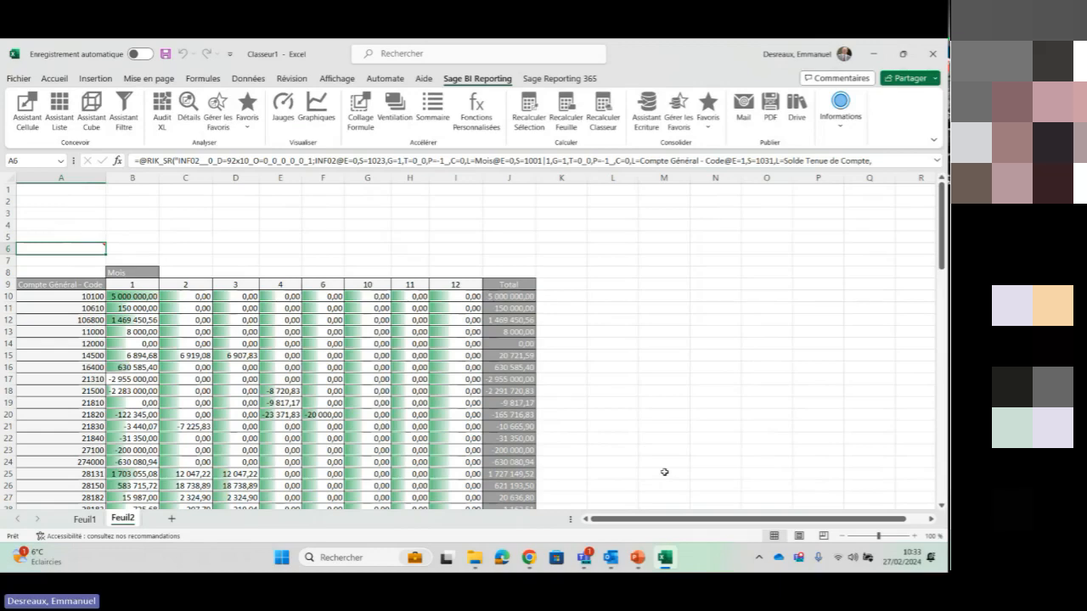
left_click(932, 270)
mouse_move(942, 264)
left_mouse_down()
mouse_move(942, 456)
mouse_move(925, 258)
left_mouse_up()
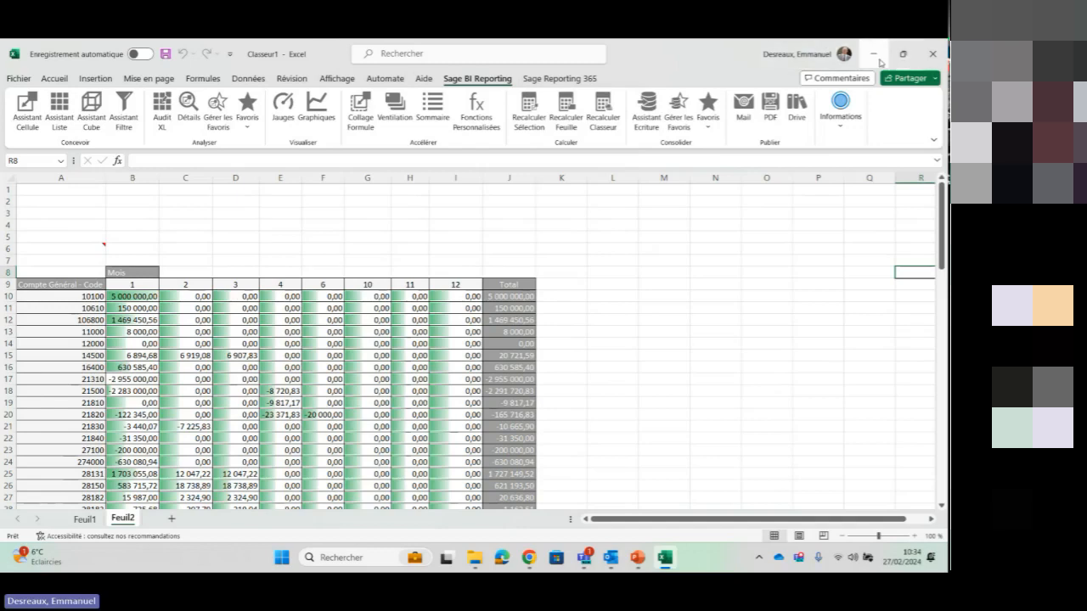
Switch to File Explorer and open the workbook Démonstration RH V4 - Copie - Copie from the ED folder
left_click(875, 54)
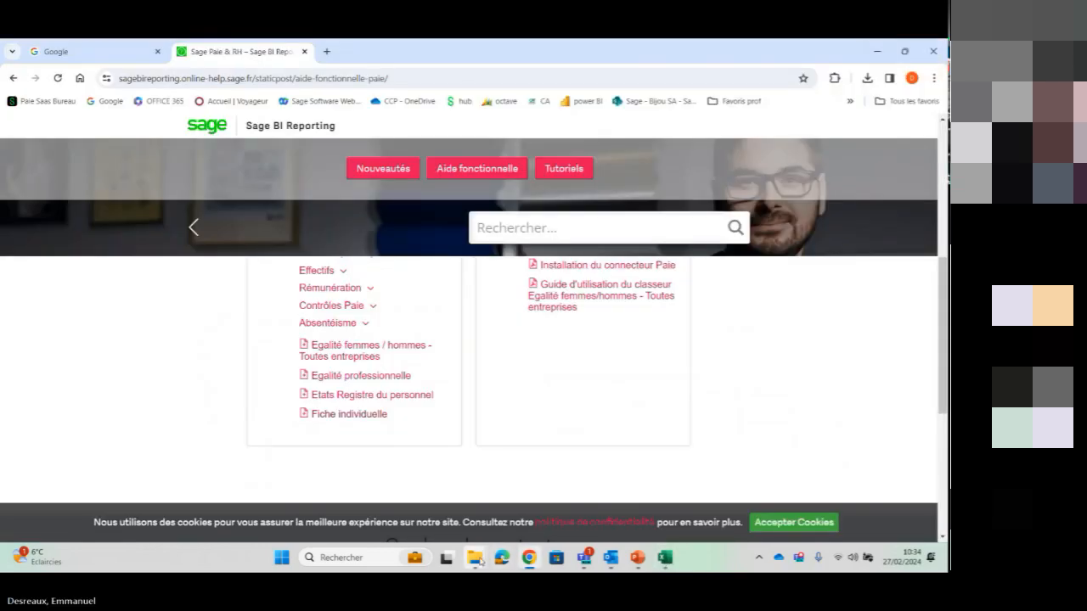
mouse_move(480, 561)
left_click(414, 486)
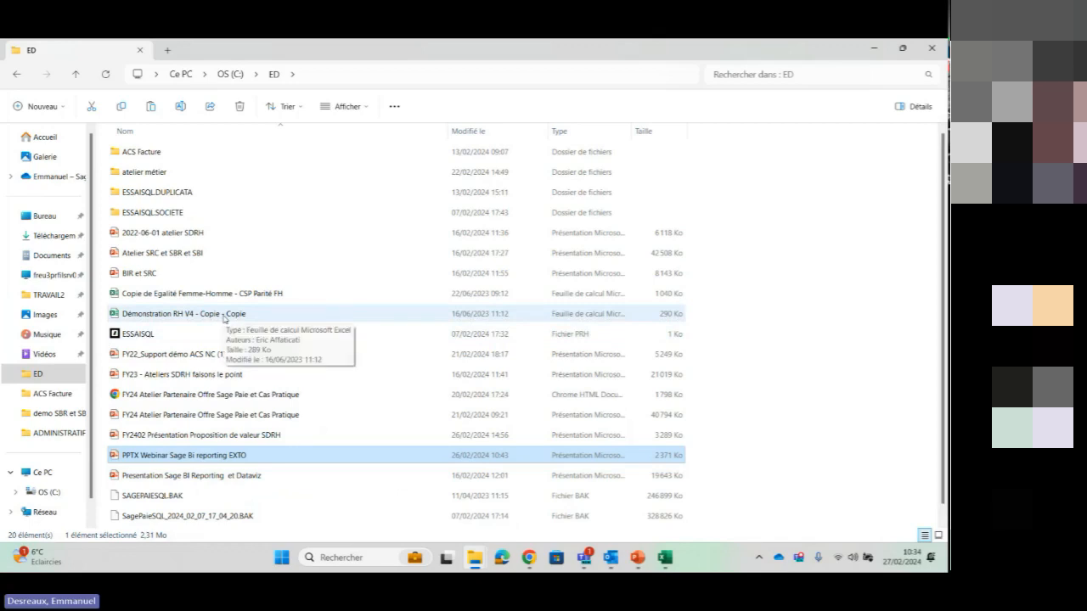
left_click(224, 317)
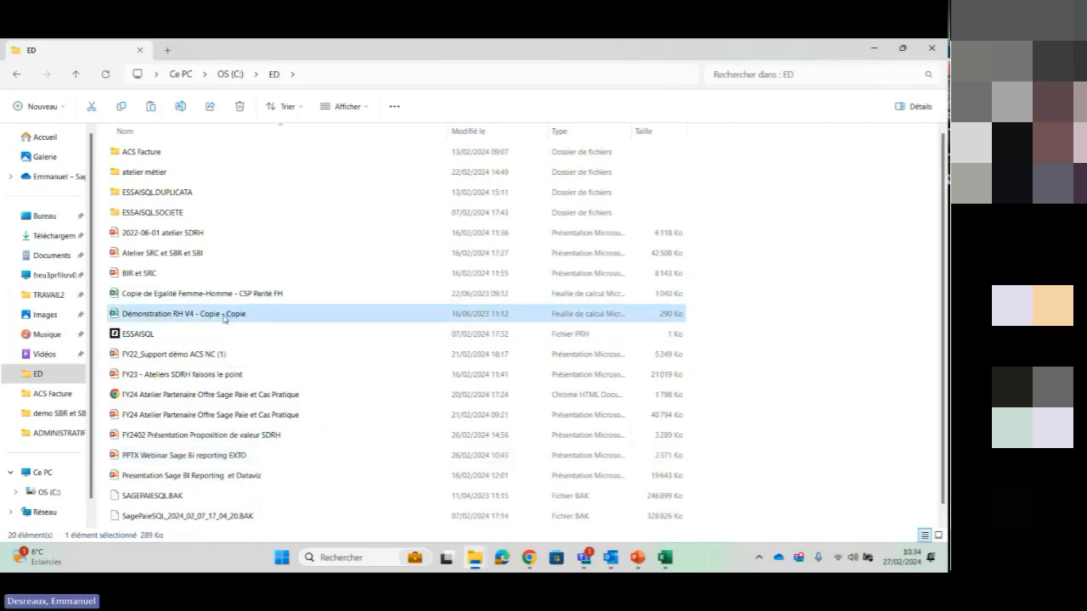
double_click(224, 315)
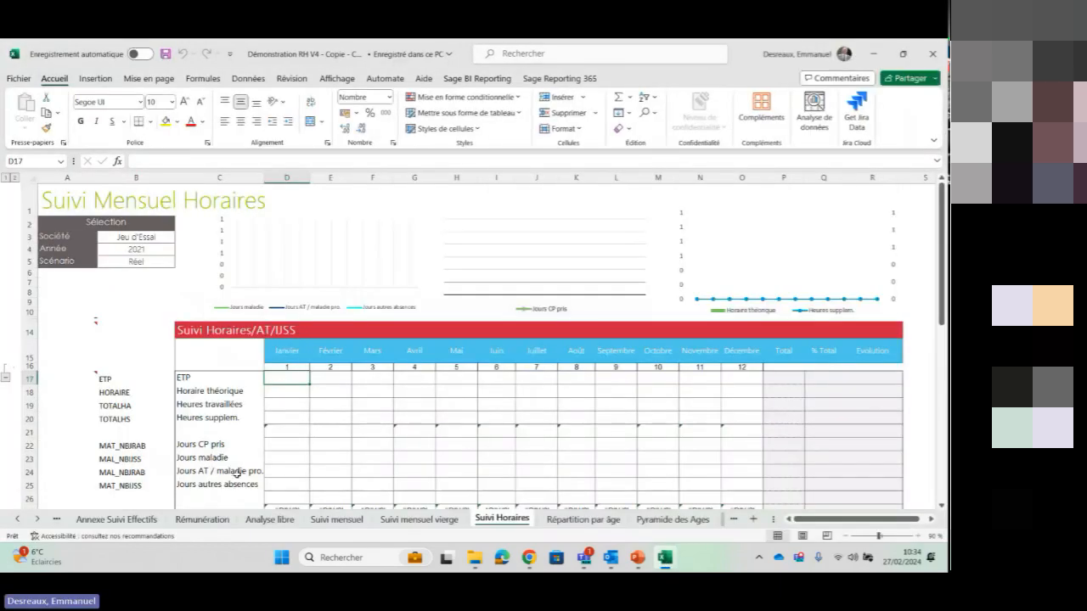
Close the Classeur1 workbook without saving its changes
mouse_move(677, 567)
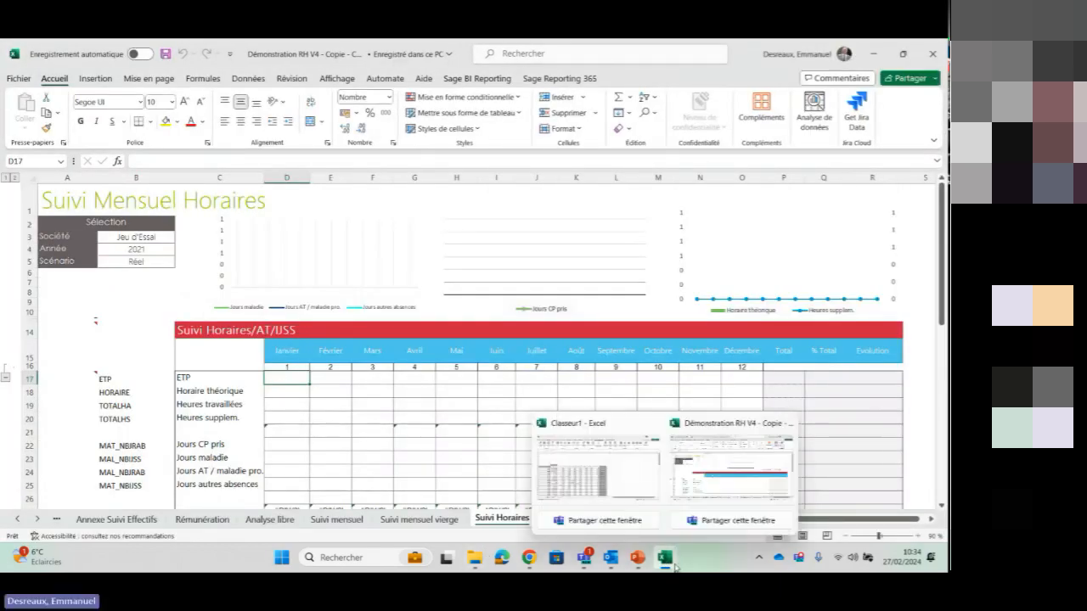
left_click(619, 484)
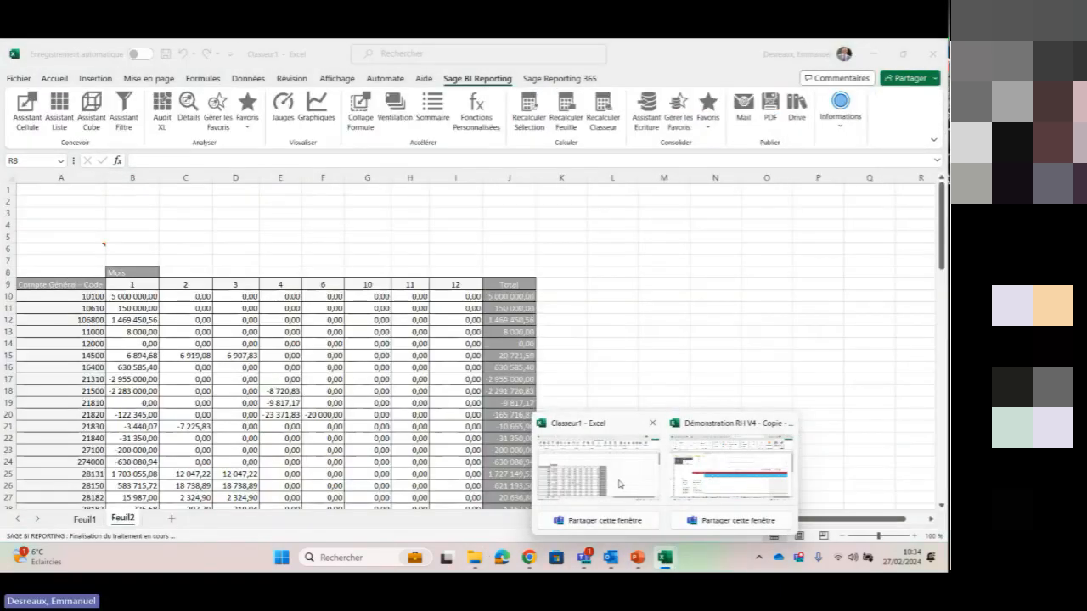
left_click(652, 422)
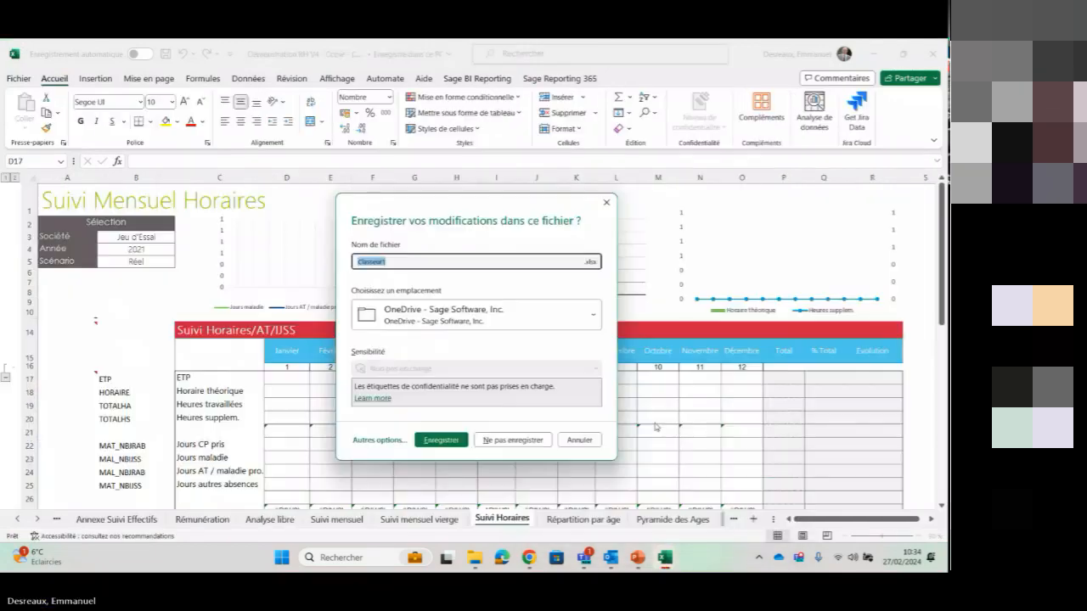
left_click(516, 440)
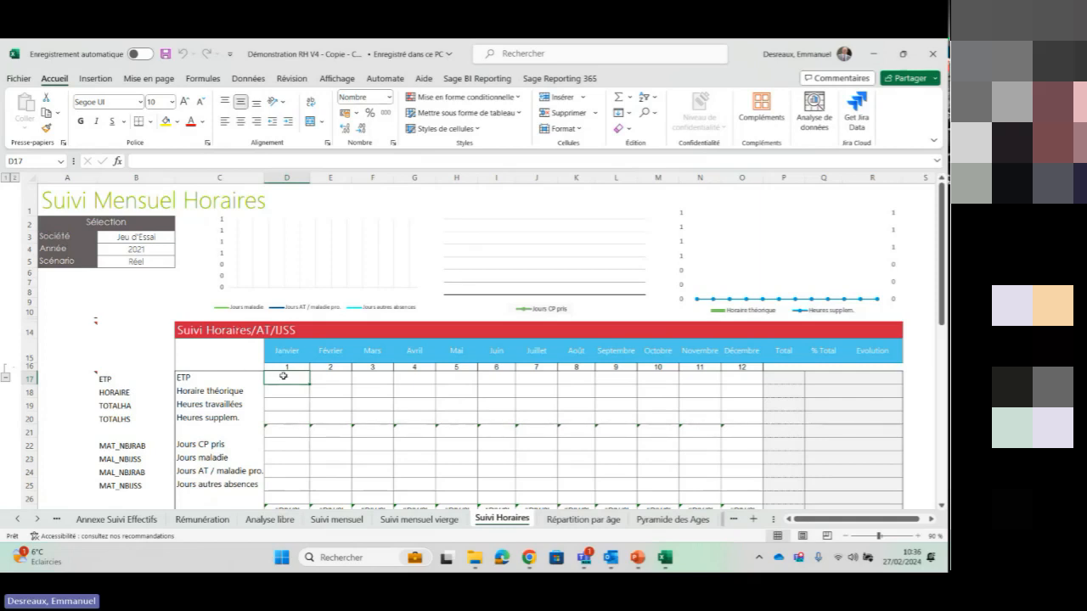
Start the Assistant Cellule for cell D17 and set its source to the Bulletins et Evénements model of Sage 100 Paie
left_click(463, 80)
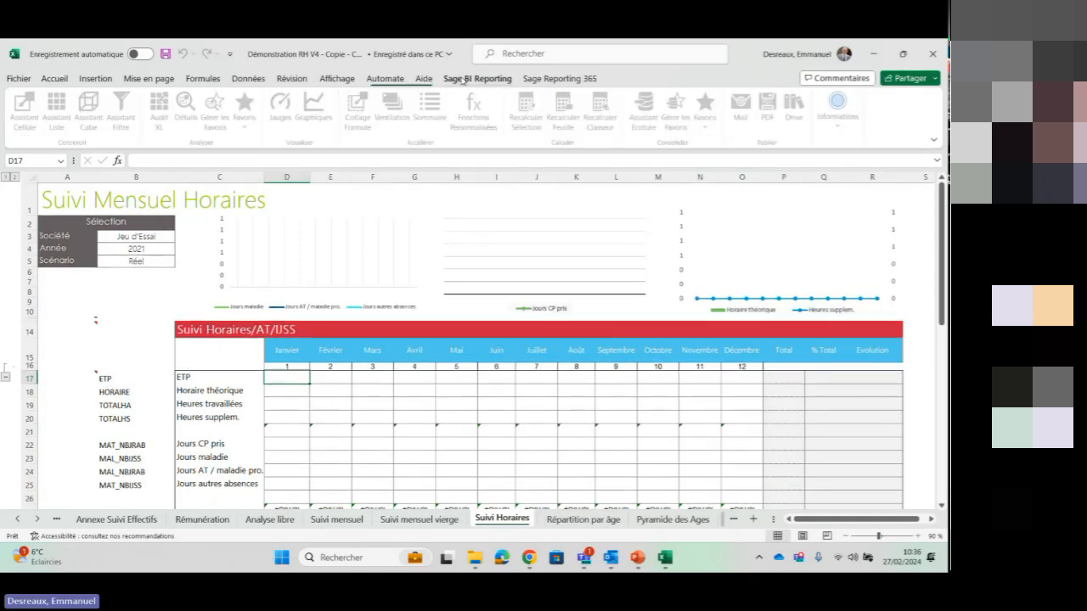
left_click(26, 109)
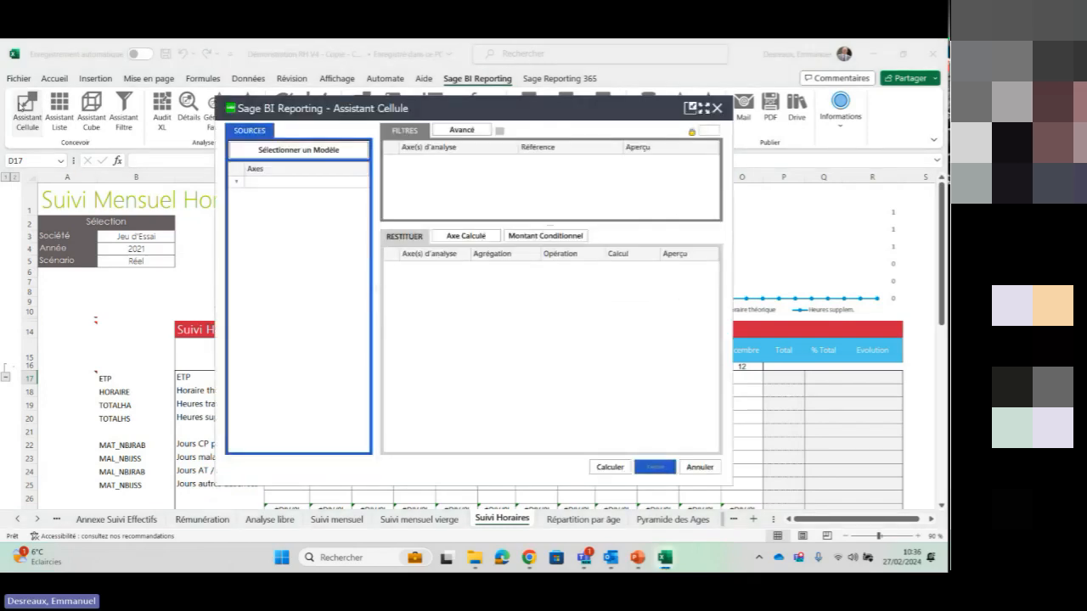
left_click(314, 150)
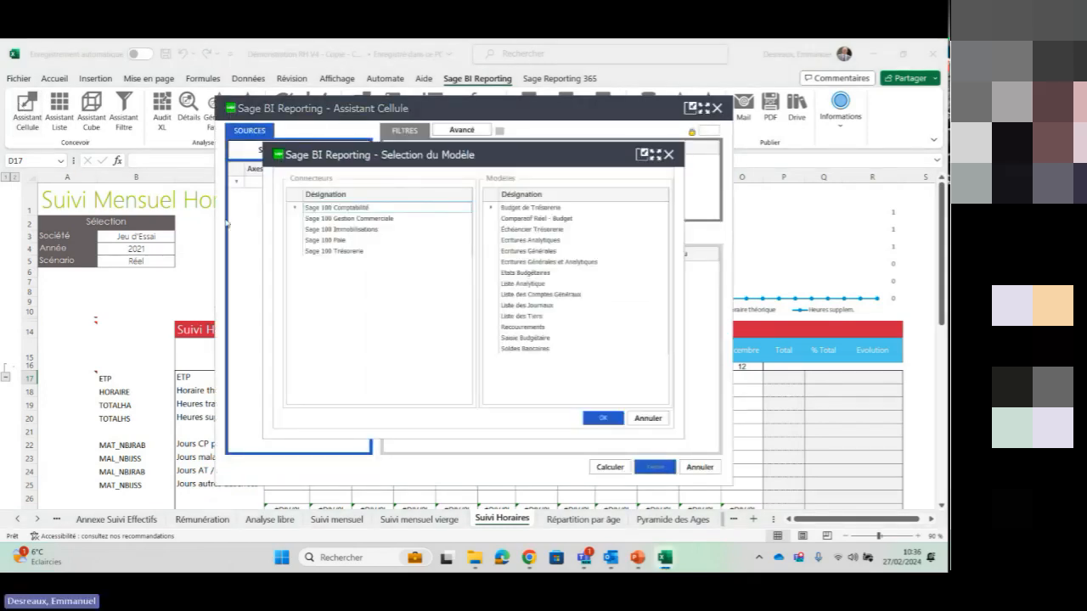
left_click(343, 241)
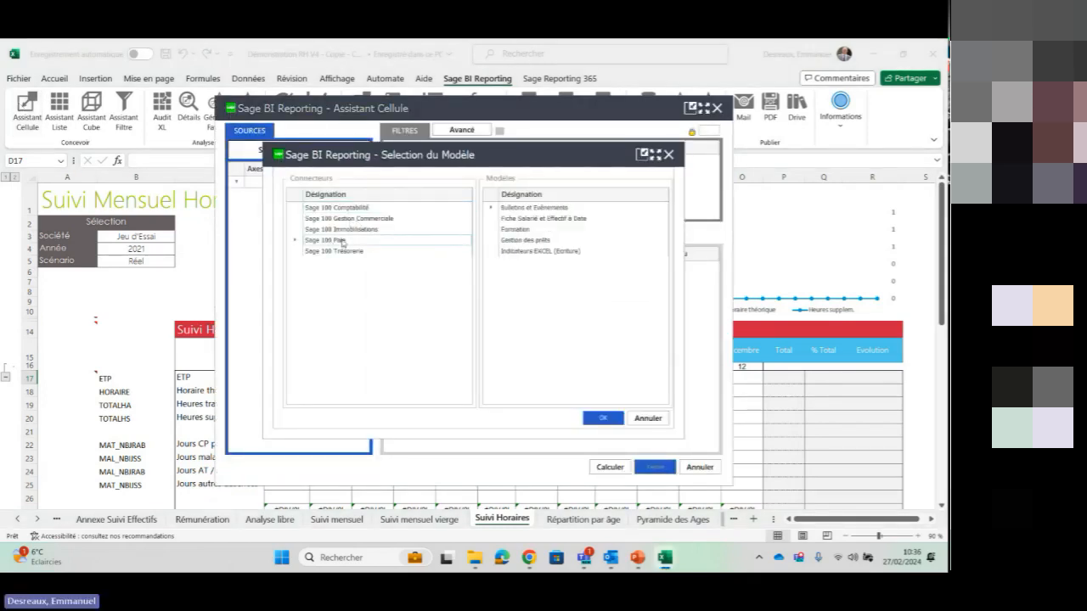
left_click(539, 208)
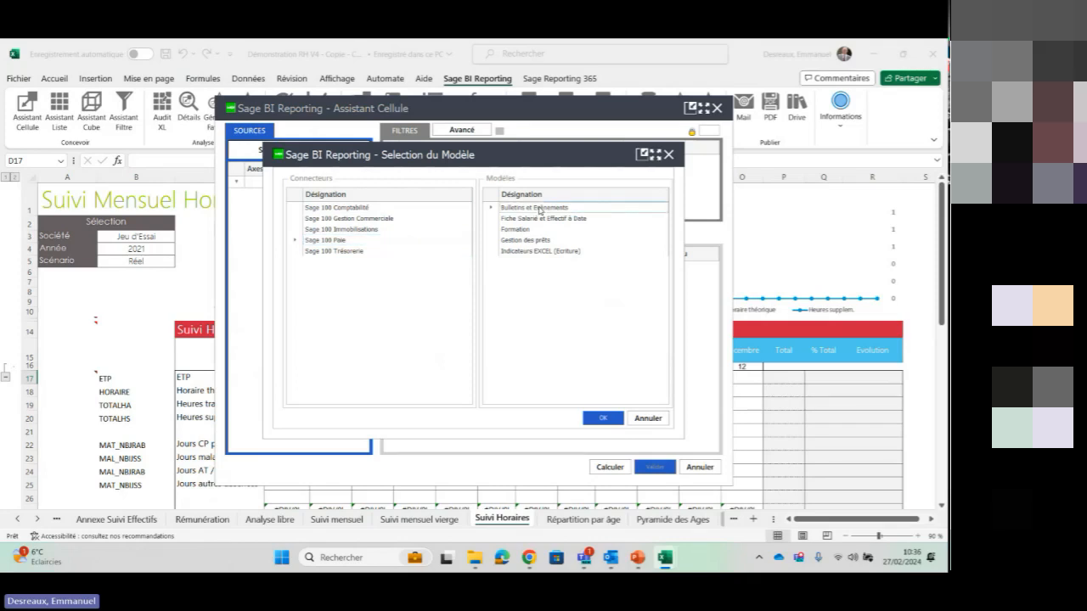
left_click(601, 418)
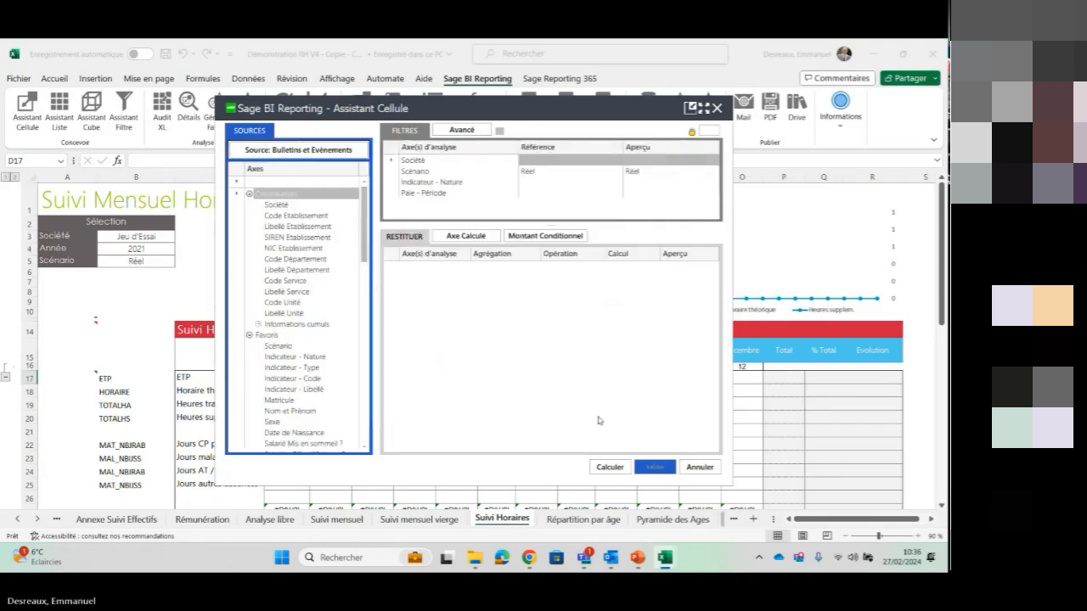
Remove the Scénario, Indicateur - Nature and Paie - Période filters and link the Société filter to cell $B$3
left_click_drag(456, 114, 627, 116)
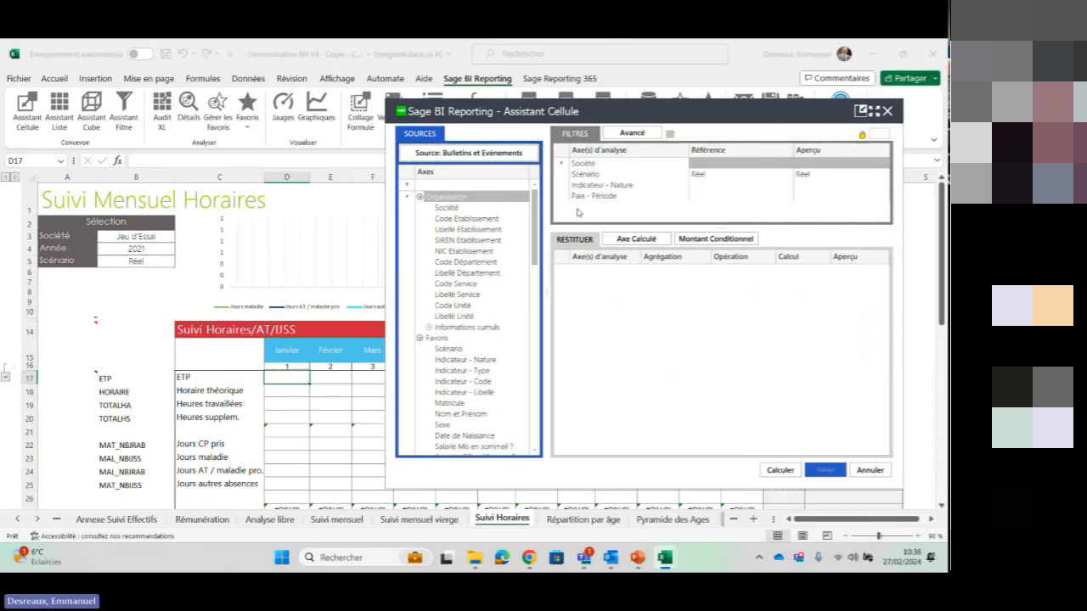
left_click(595, 176)
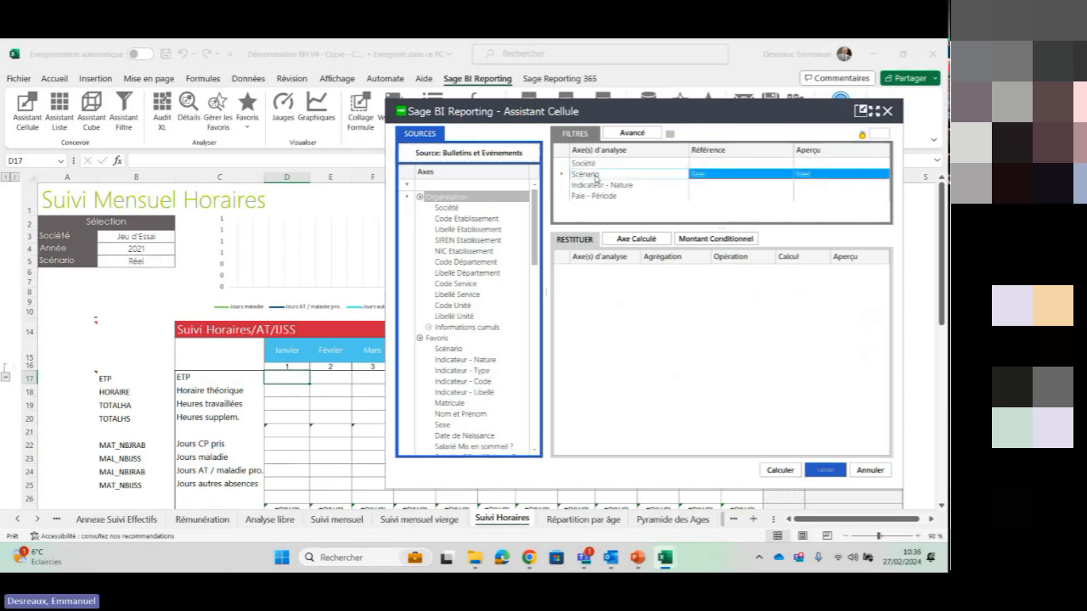
key("Delete")
key("Delete")
key("Delete")
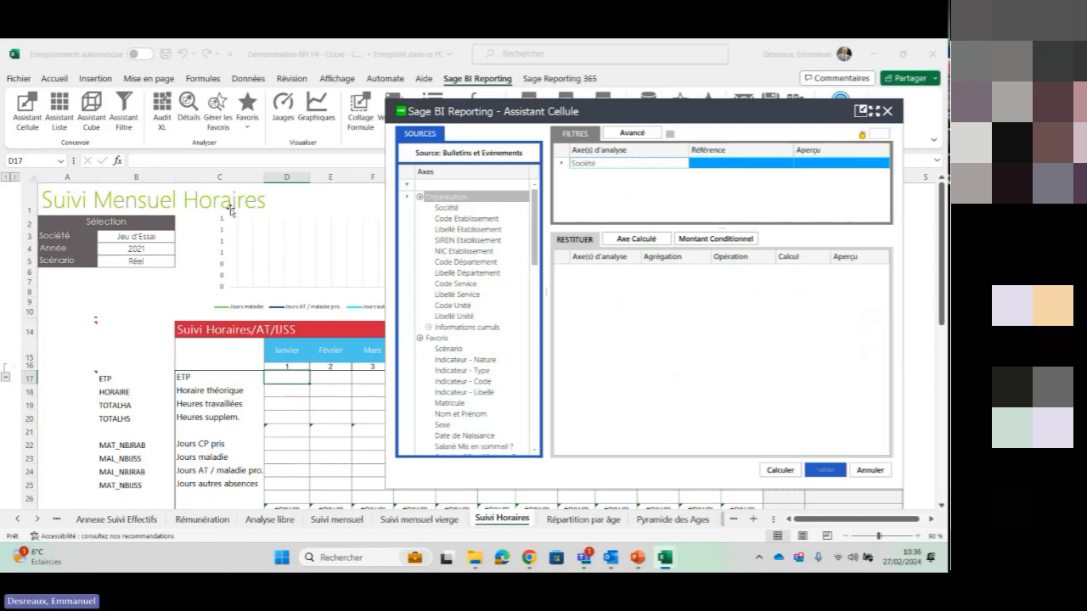
left_click(146, 238)
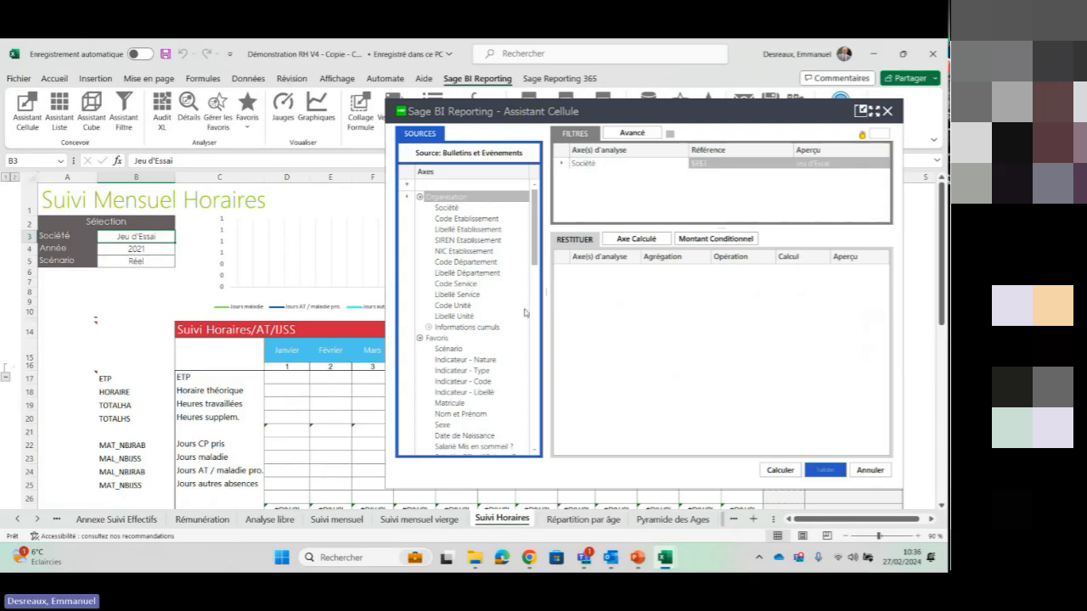
Add the filters Paie - Année linked to cell $B$4 and Paie - Mois linked to cell D$16
left_click_drag(534, 253, 537, 329)
left_click_drag(481, 375, 631, 199)
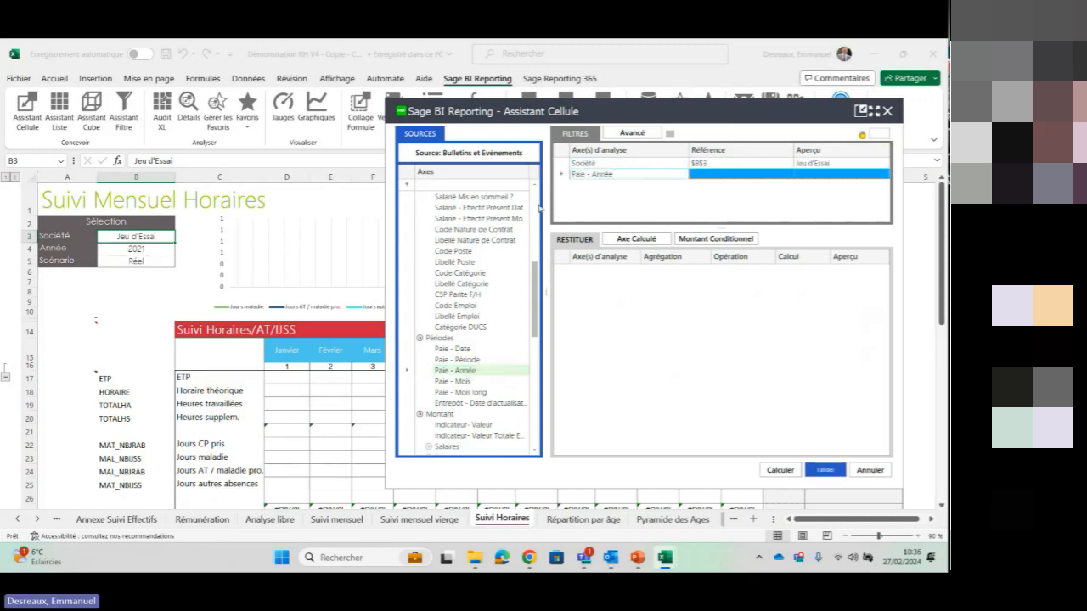
left_click(142, 250)
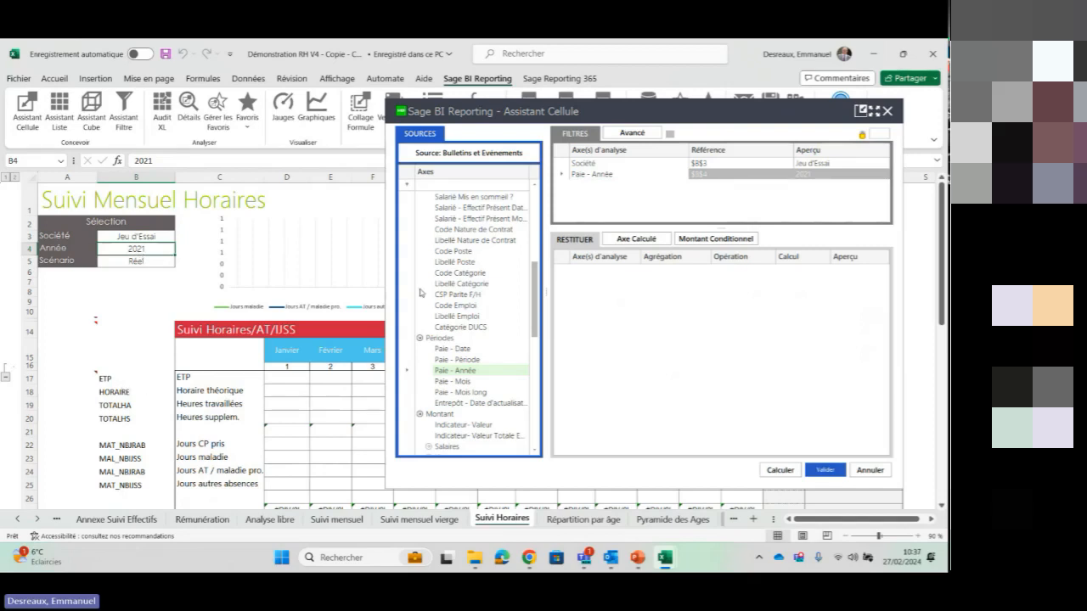
double_click(458, 382)
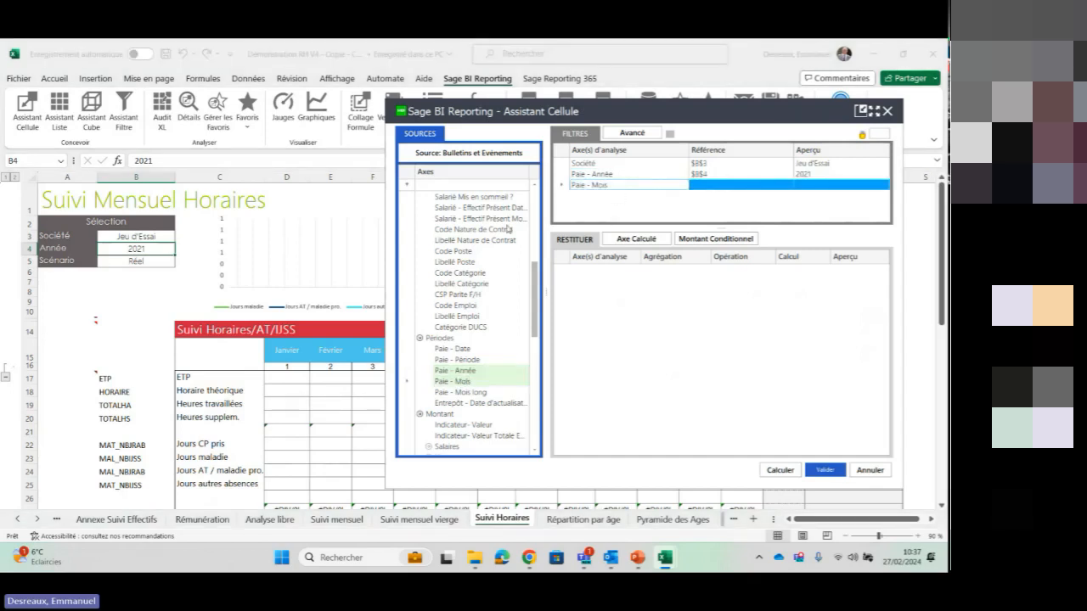
left_click(278, 366)
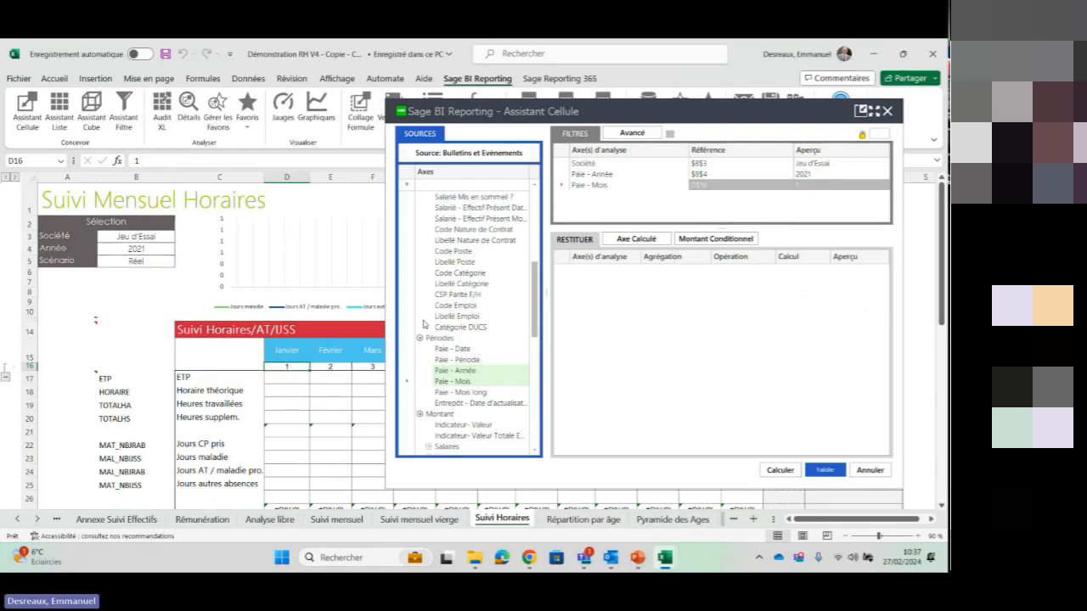
Add an Indicateur - Code filter linked to cell $B17
left_click_drag(536, 303, 537, 252)
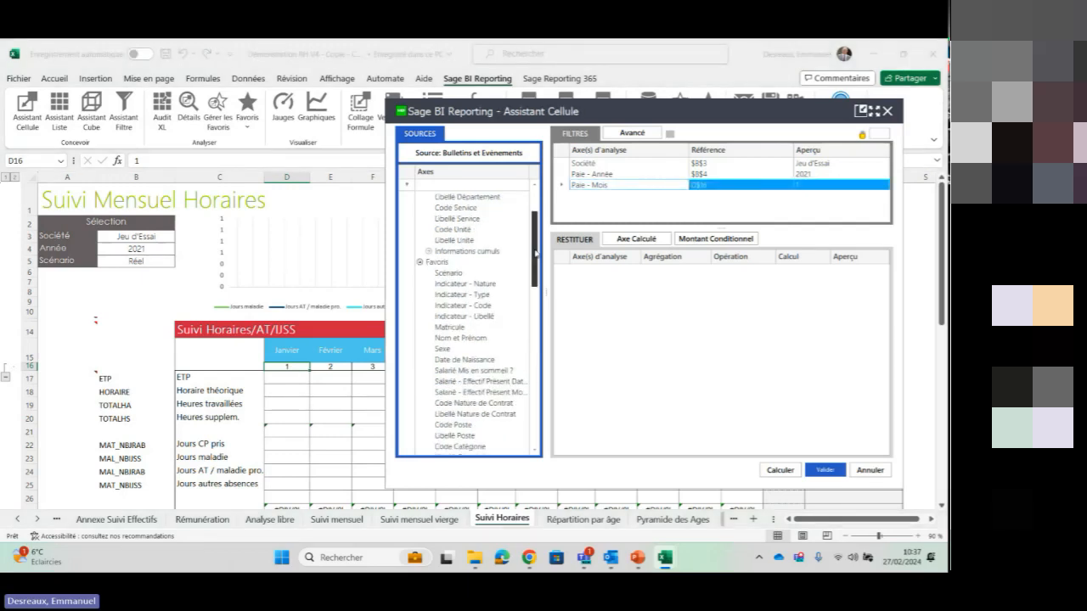
left_click(485, 307)
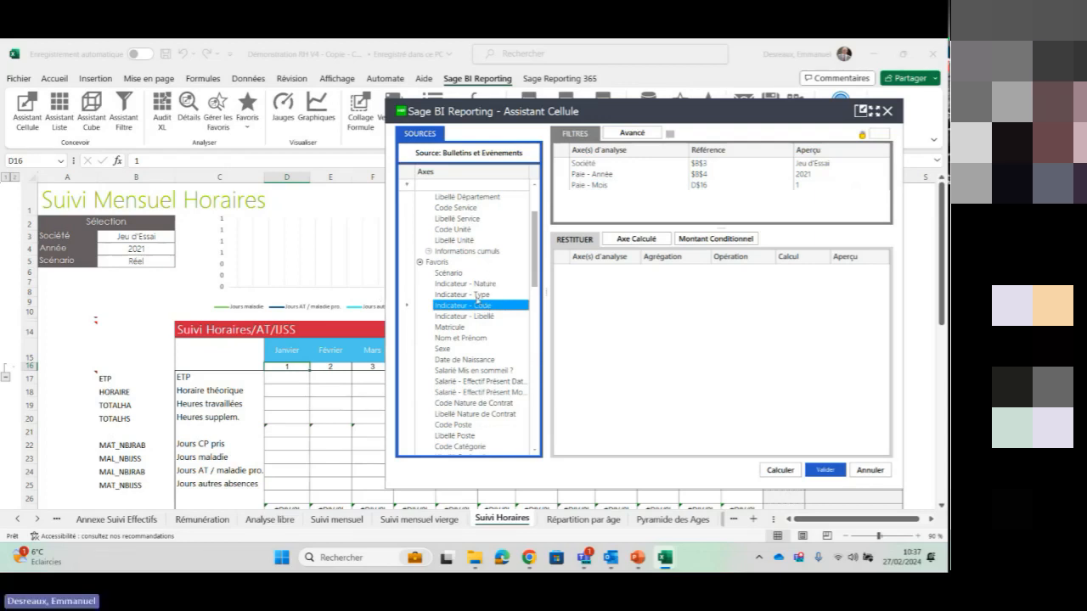
left_click_drag(638, 206, 637, 204)
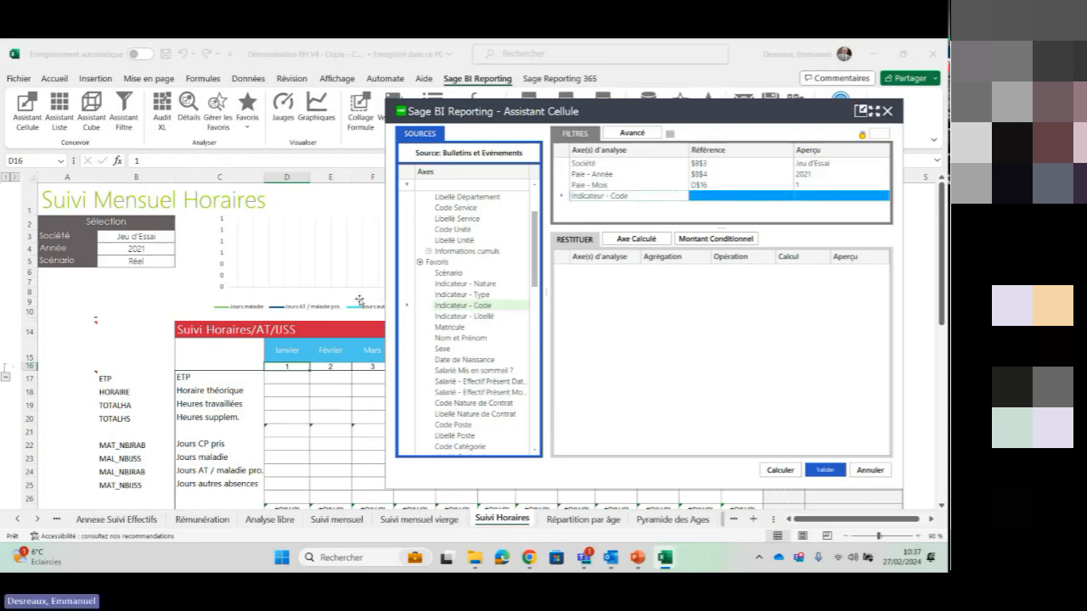
left_click(140, 376)
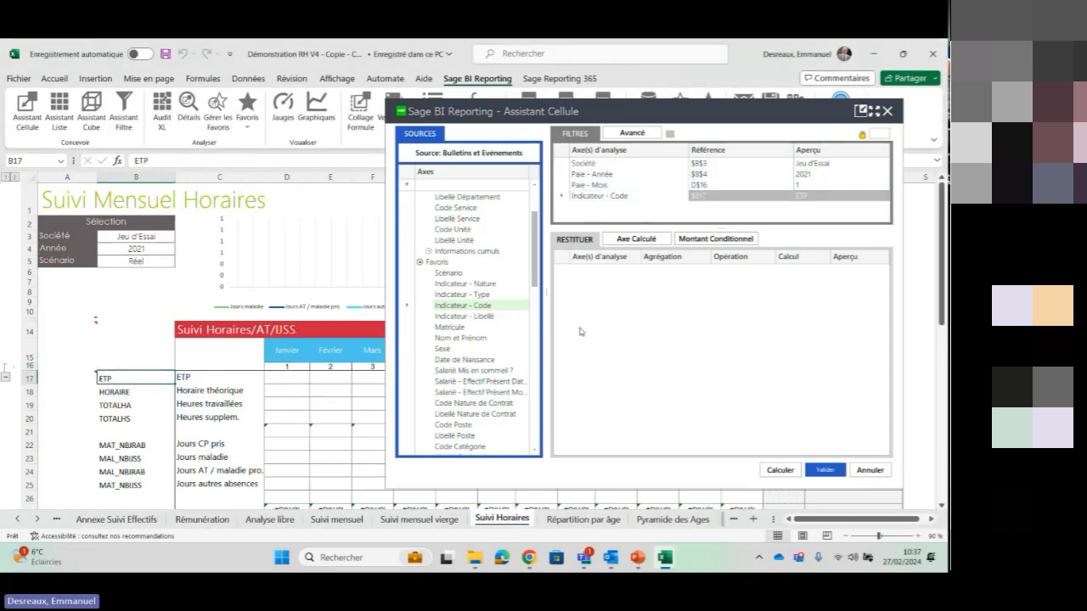
Add Indicateur- Valeur as the summed result, calculate its preview and validate the formula into the sheet
left_click_drag(537, 280, 539, 339)
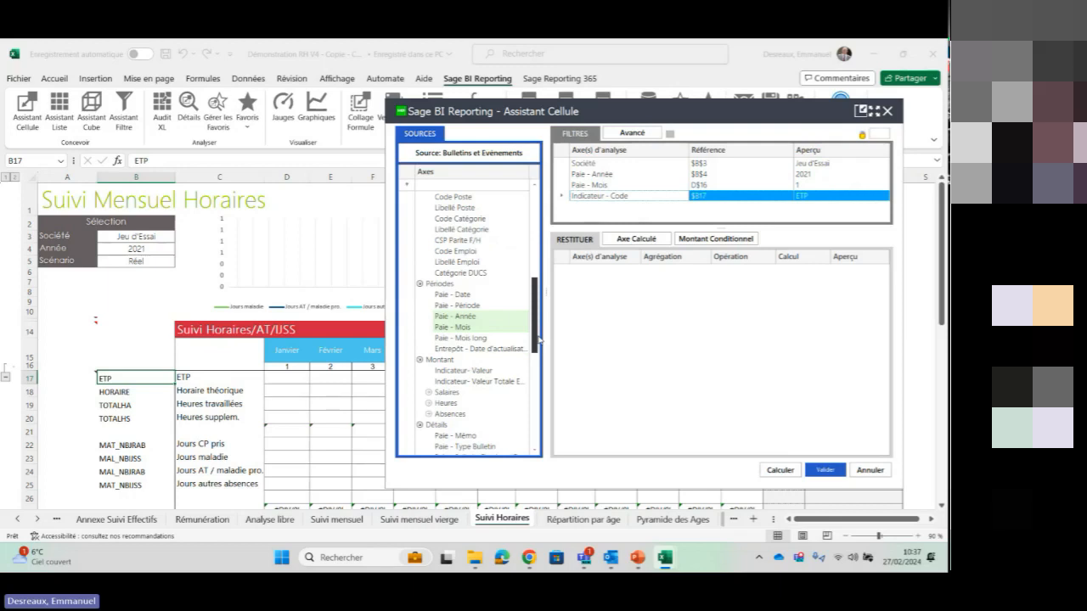
left_click(428, 393)
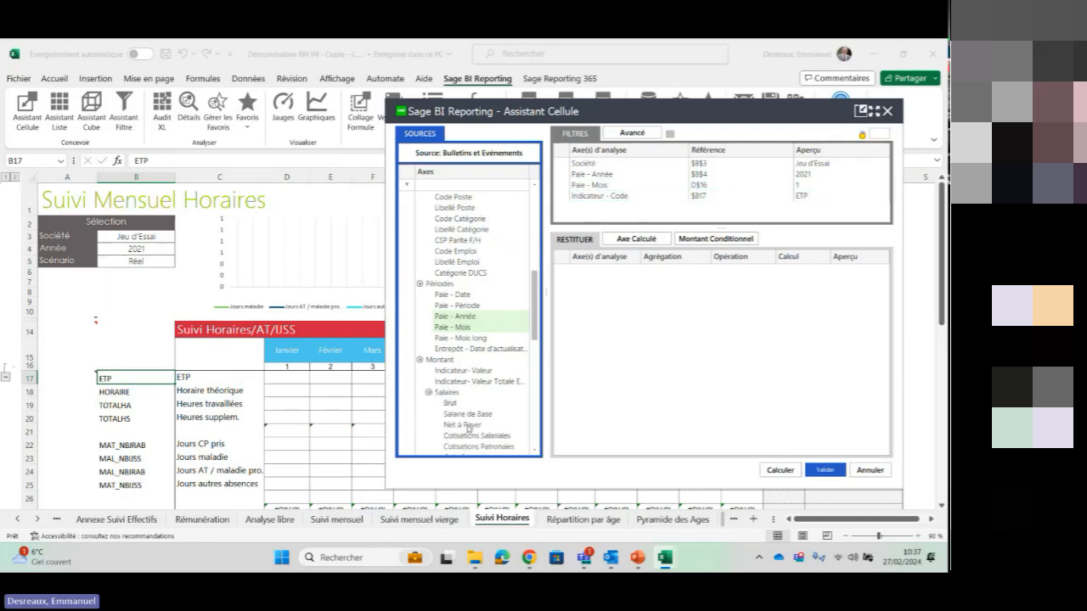
left_click_drag(536, 324, 536, 333)
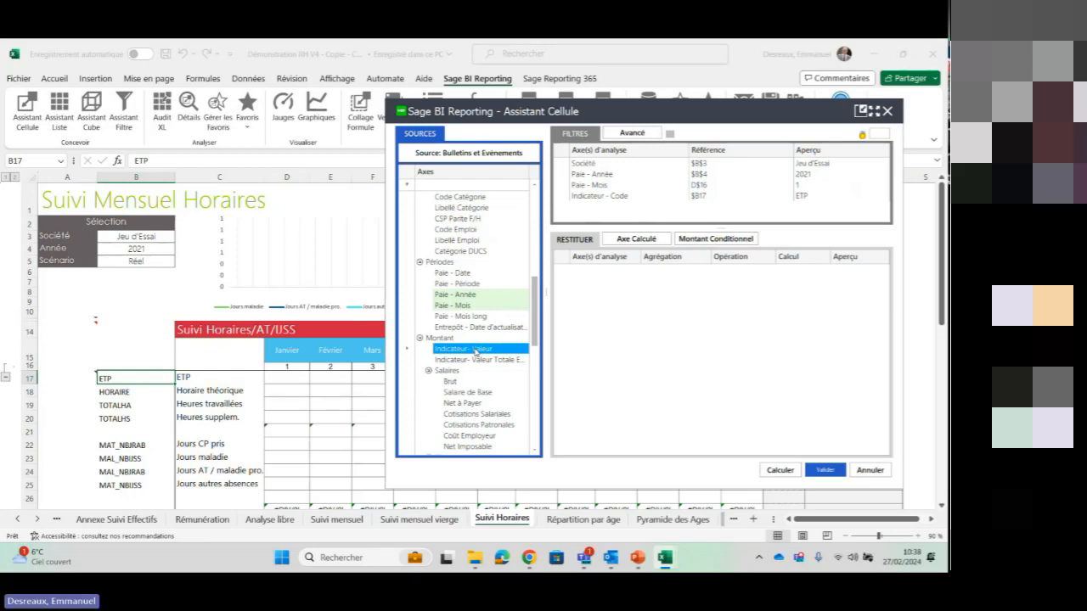
left_click_drag(475, 351, 607, 288)
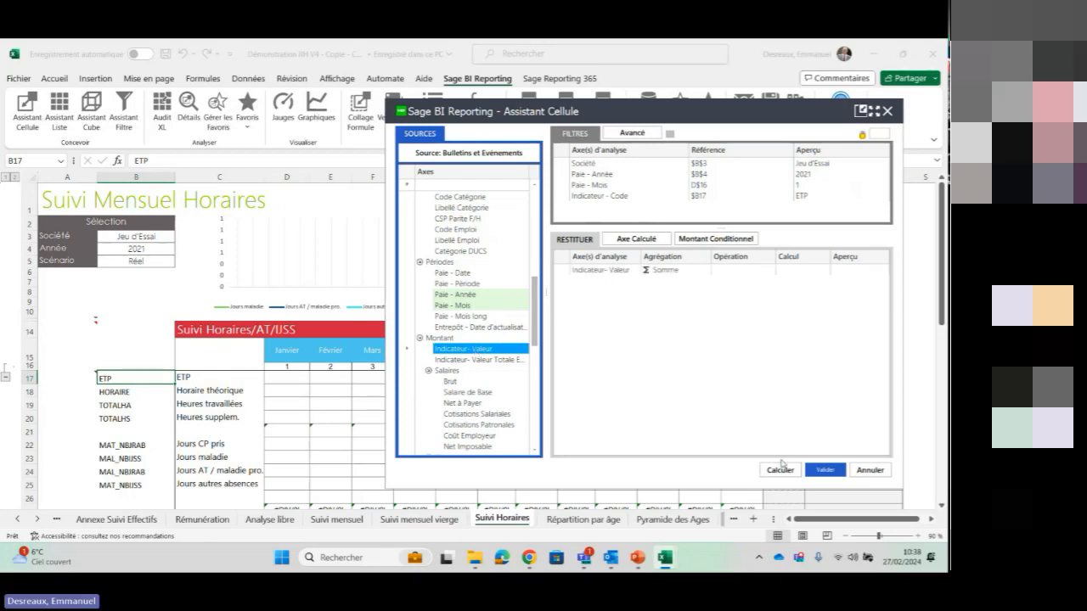
left_click(781, 471)
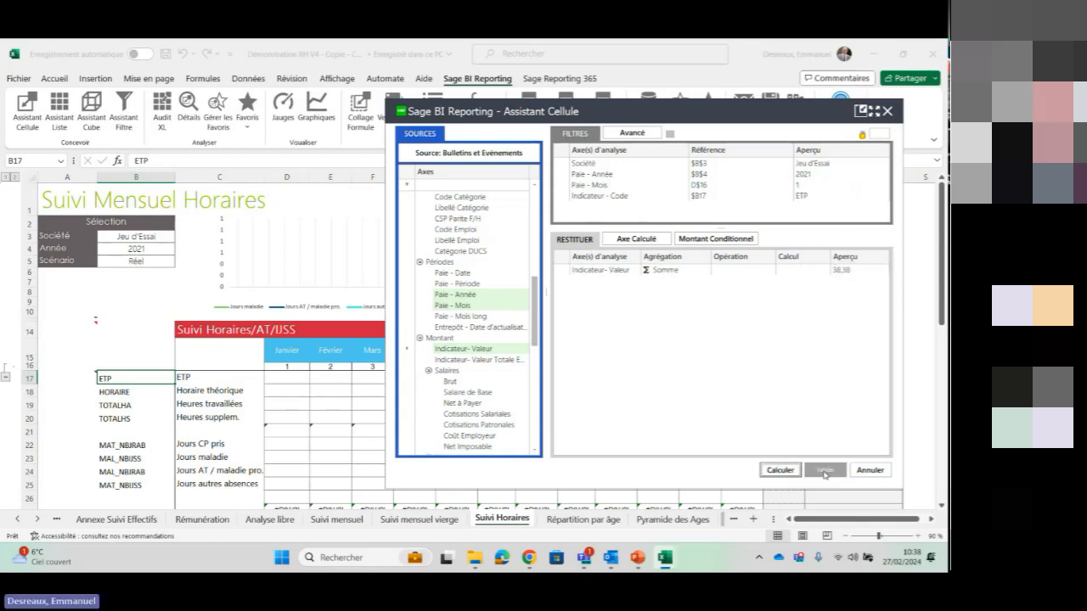
left_click(823, 472)
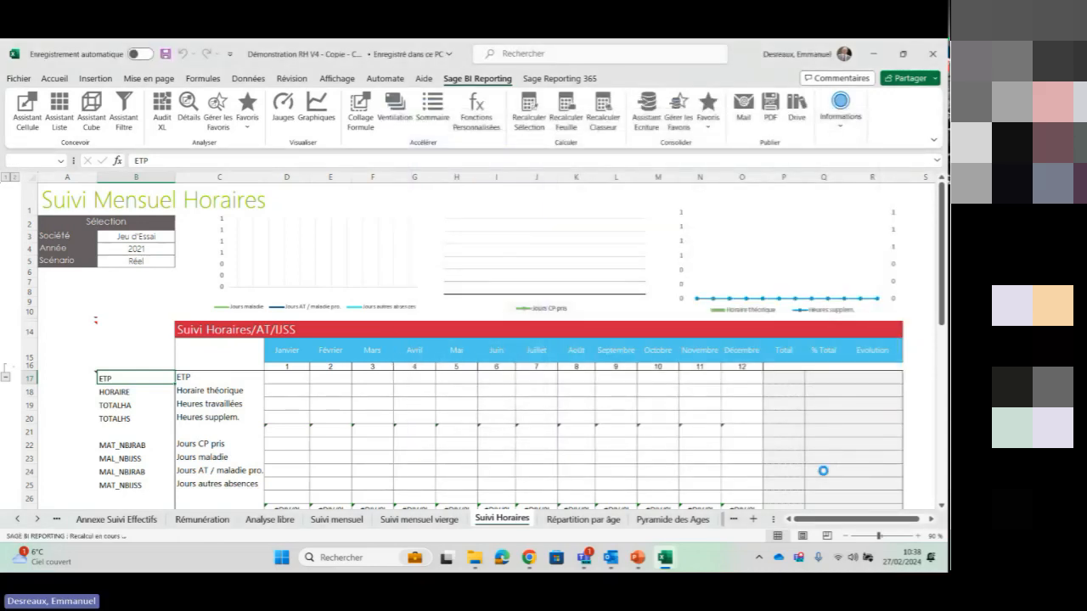
Copy the January ETP formula in D17 and apply it across the monthly table down to row 31 with Collage Formule
left_click(288, 378)
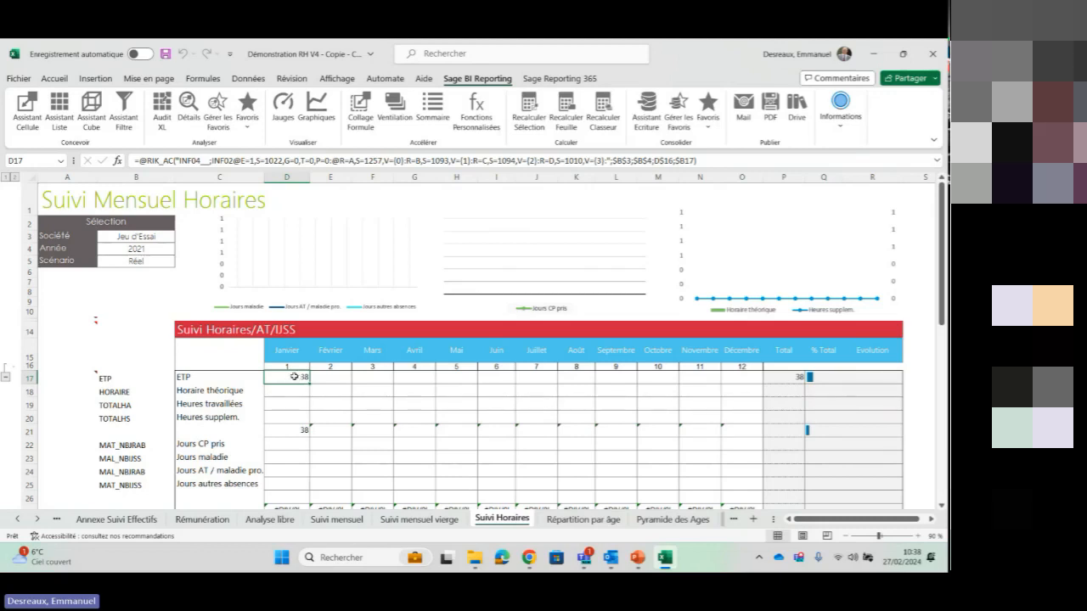
key("ctrl+c")
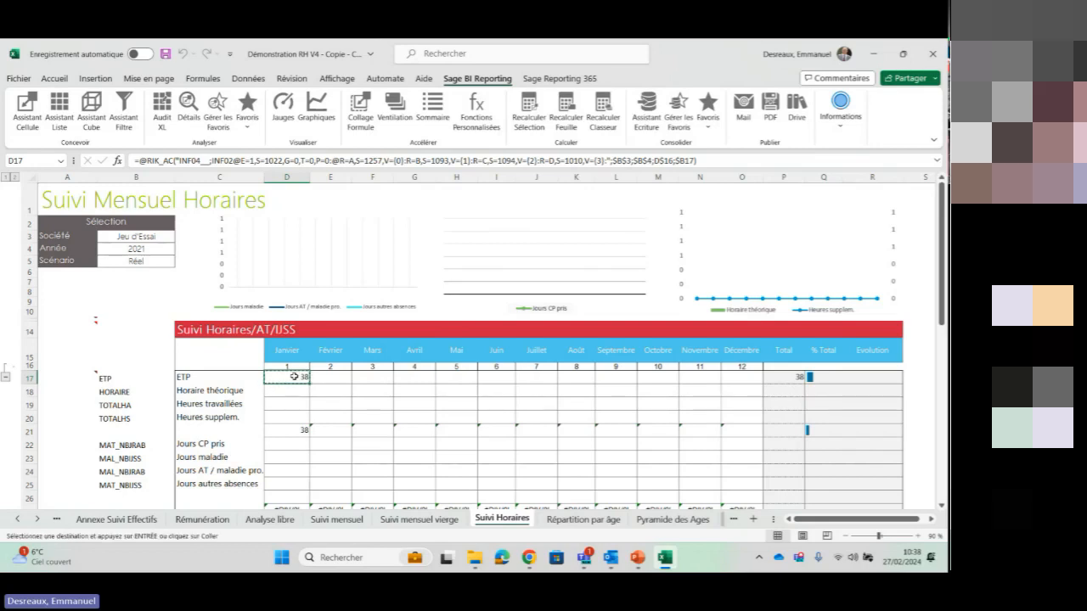
left_click_drag(294, 376, 865, 469)
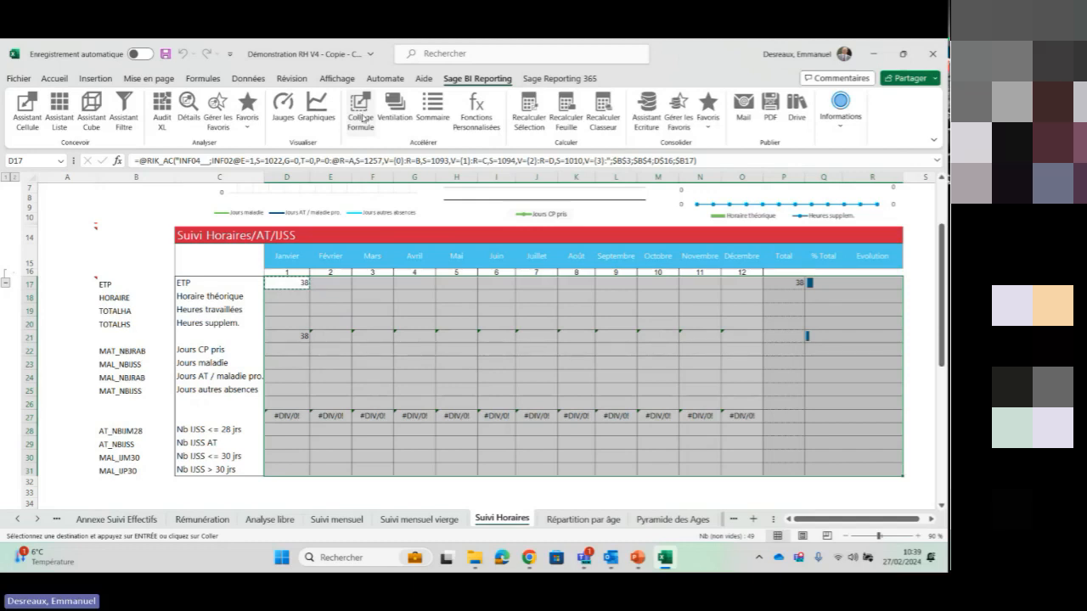
left_click(360, 112)
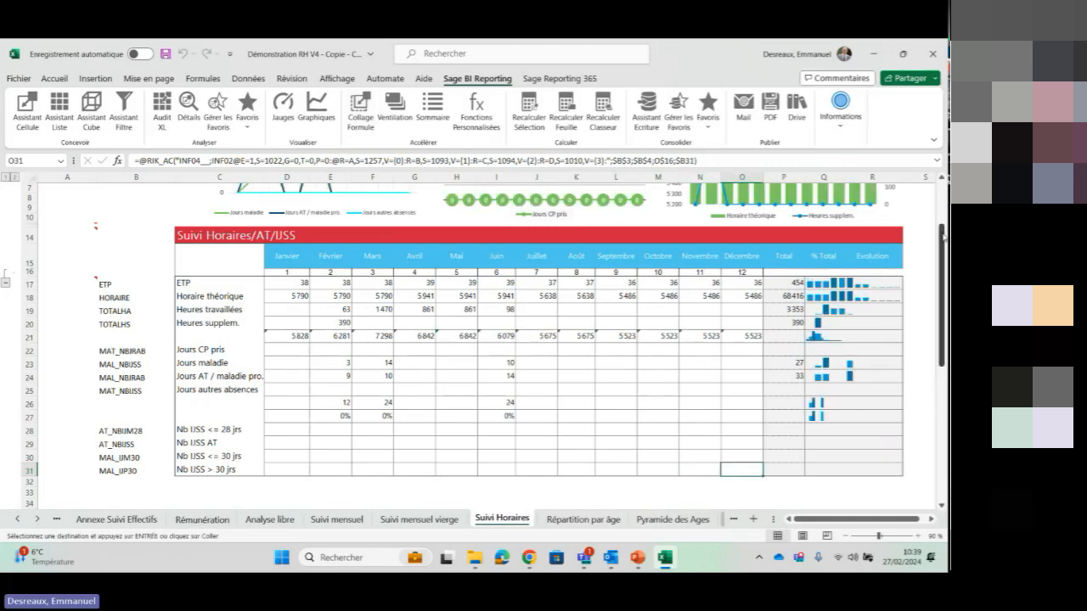
Set the Année selection above the hours table to 2022 from its Paie - Année filter list
left_click_drag(942, 243, 945, 201)
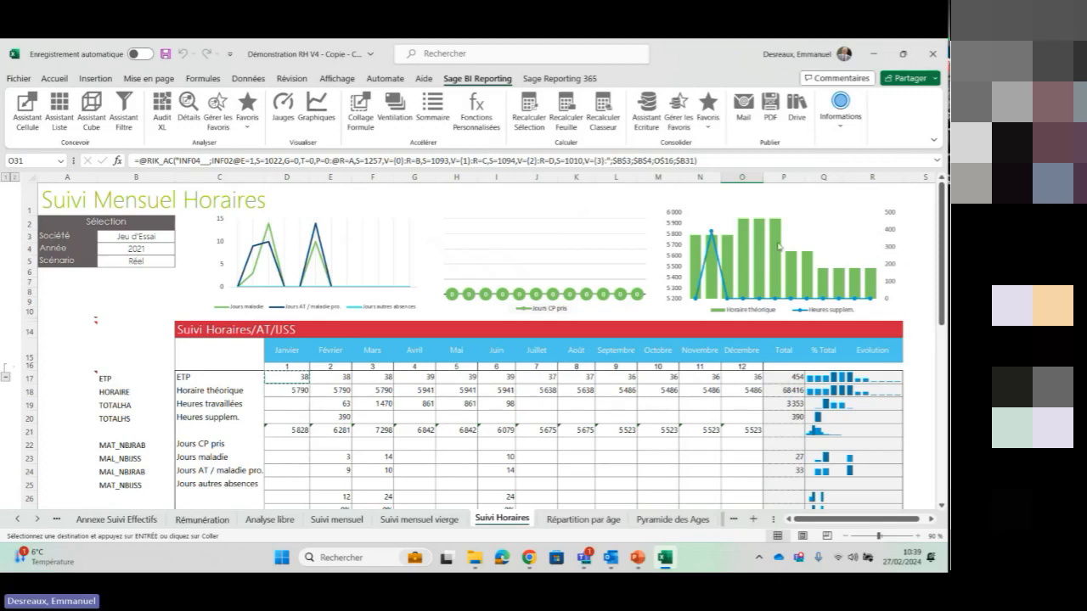
mouse_move(777, 246)
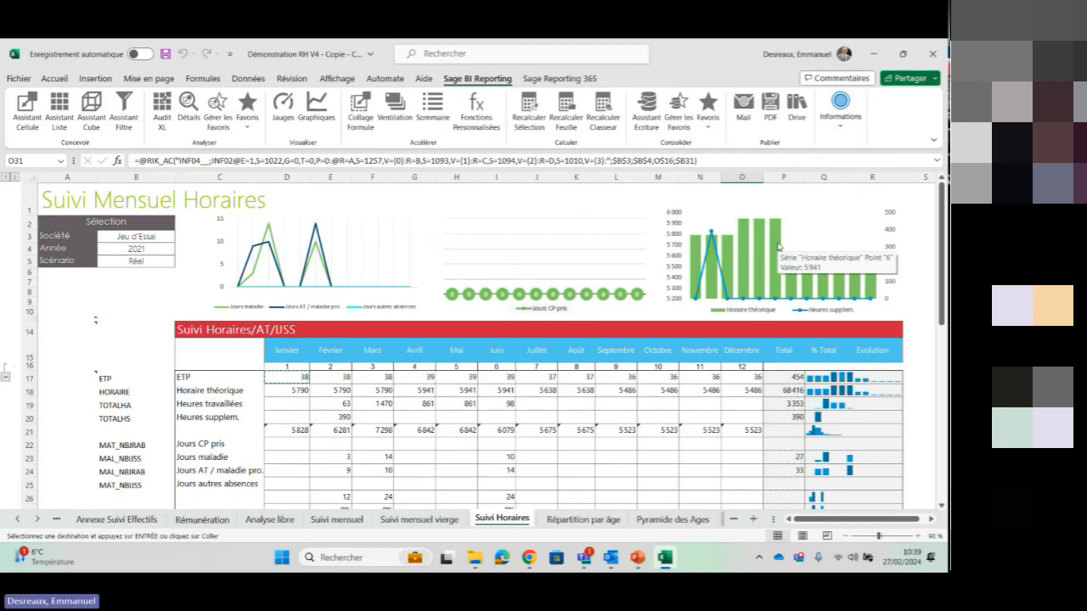
key("ctrl")
double_click(156, 248)
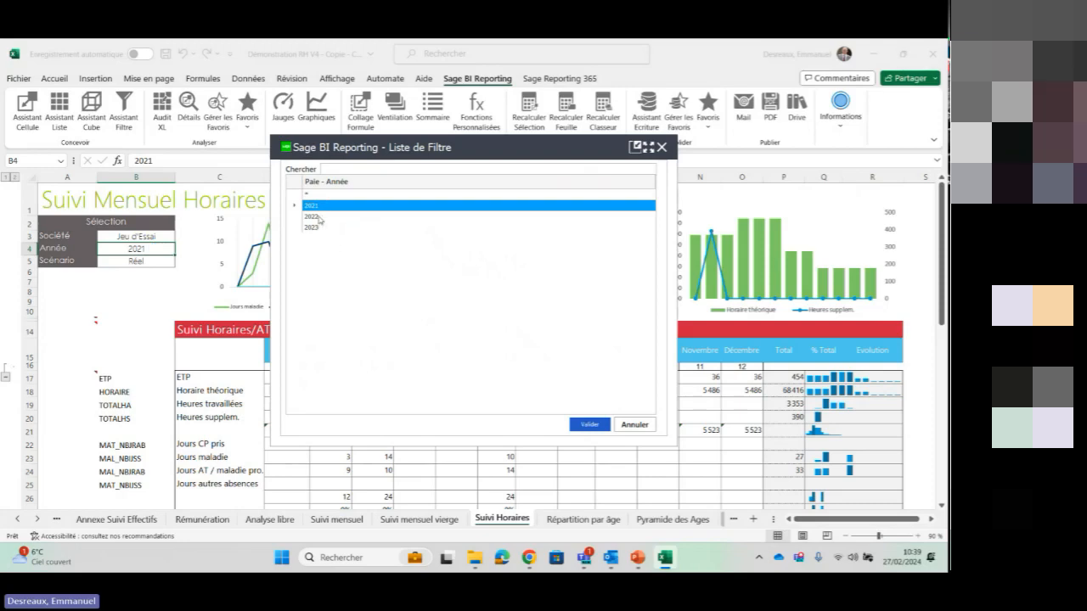
double_click(319, 217)
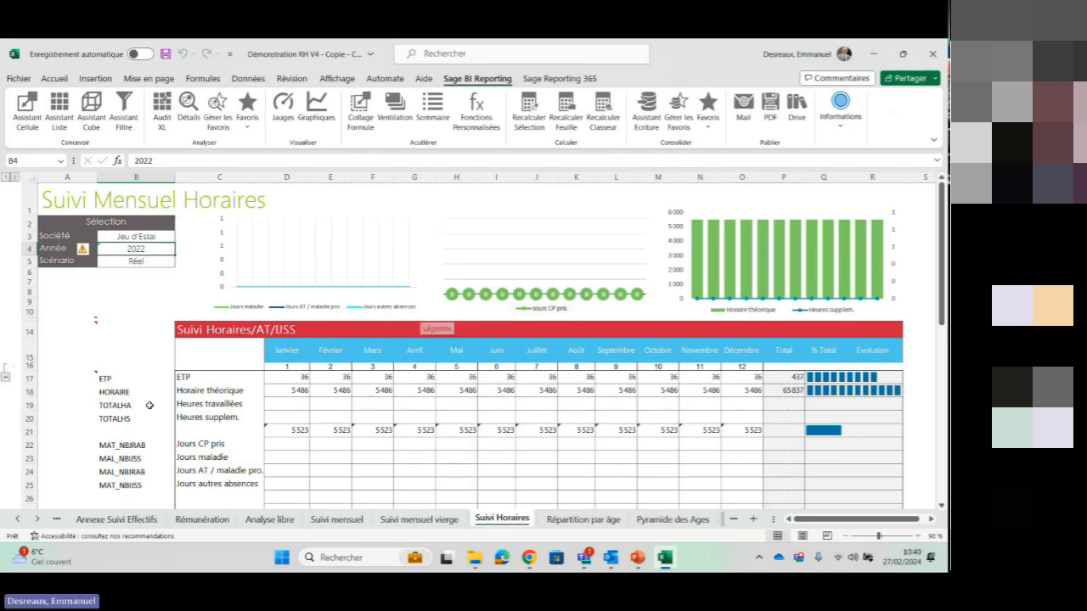
Launch Sage BI Reporting - Déploiement from the Windows application list and close the Excel workbook without saving its changes
left_click(282, 557)
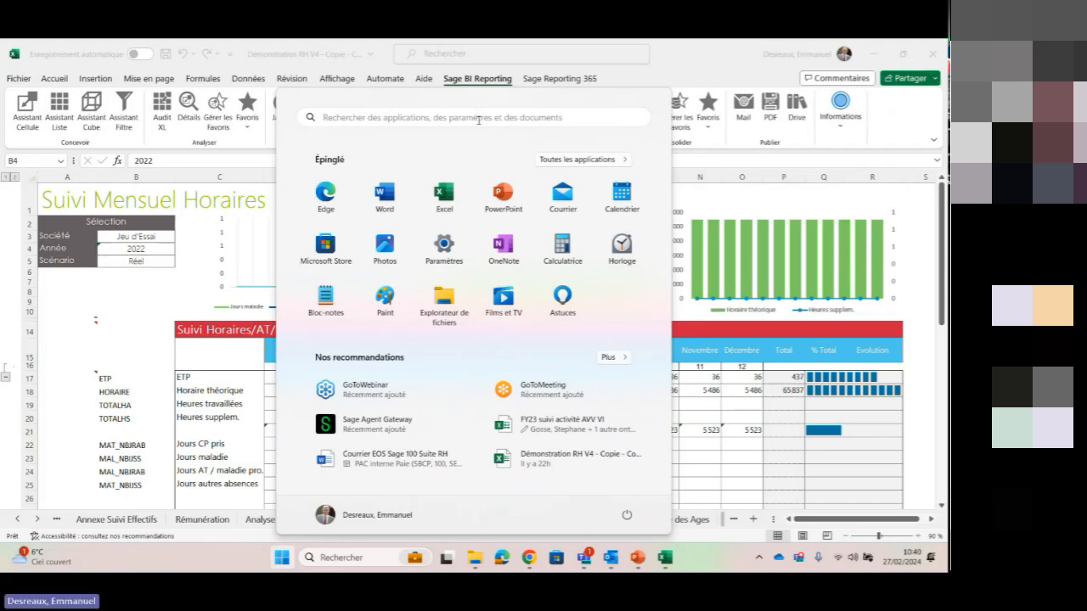
left_click(612, 163)
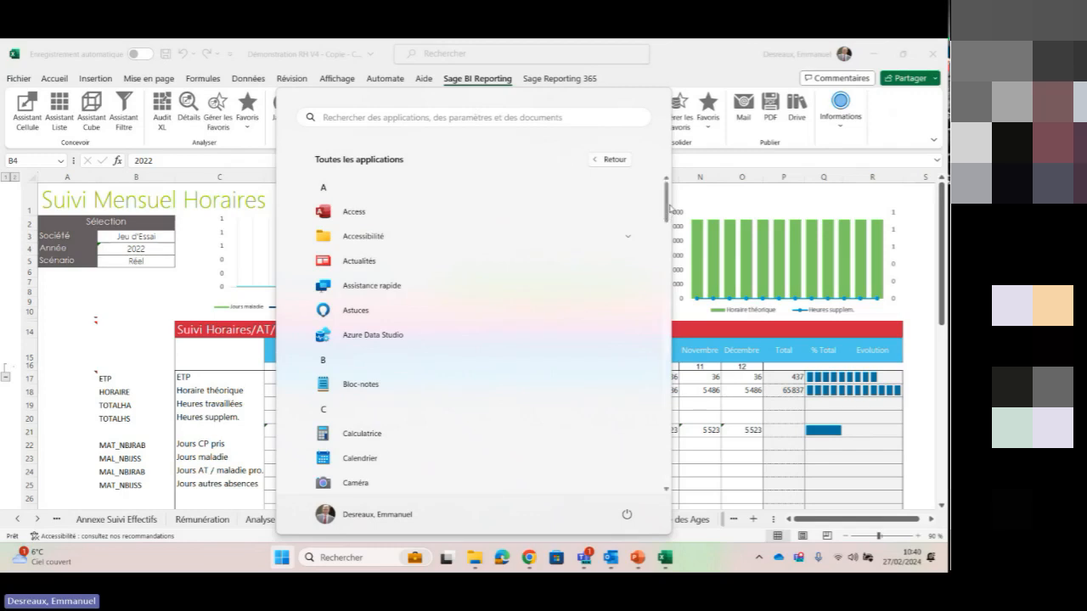
left_click_drag(668, 216, 644, 453)
left_click(624, 414)
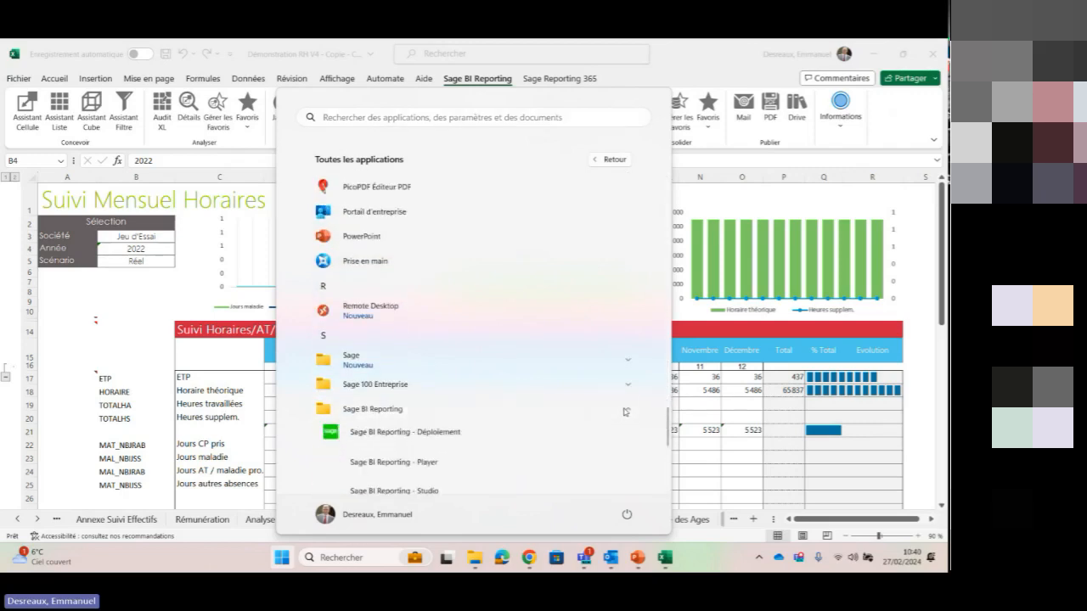
left_click(433, 434)
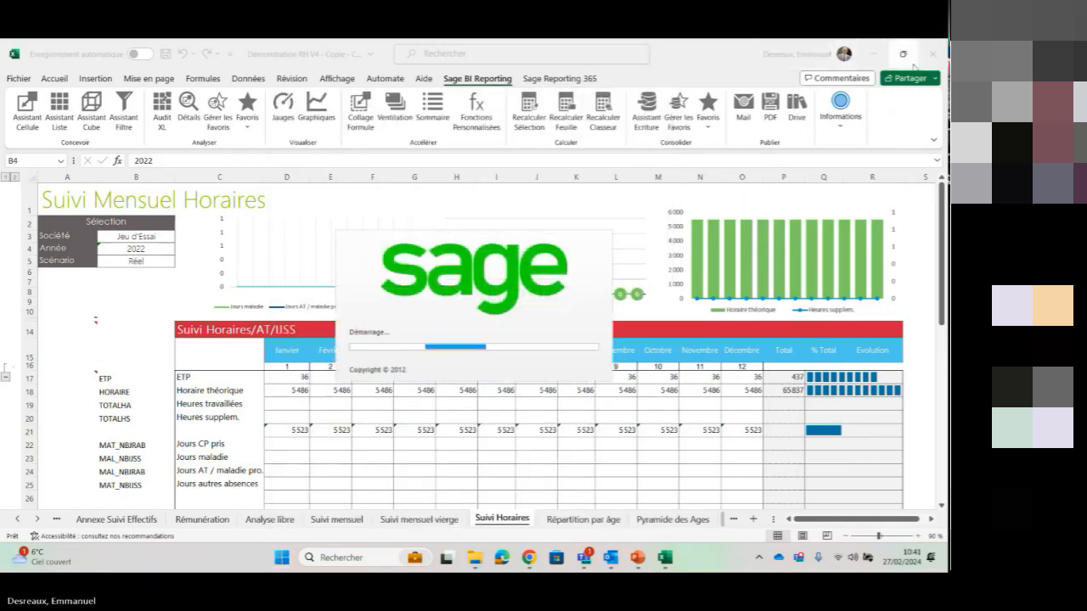
left_click(915, 63)
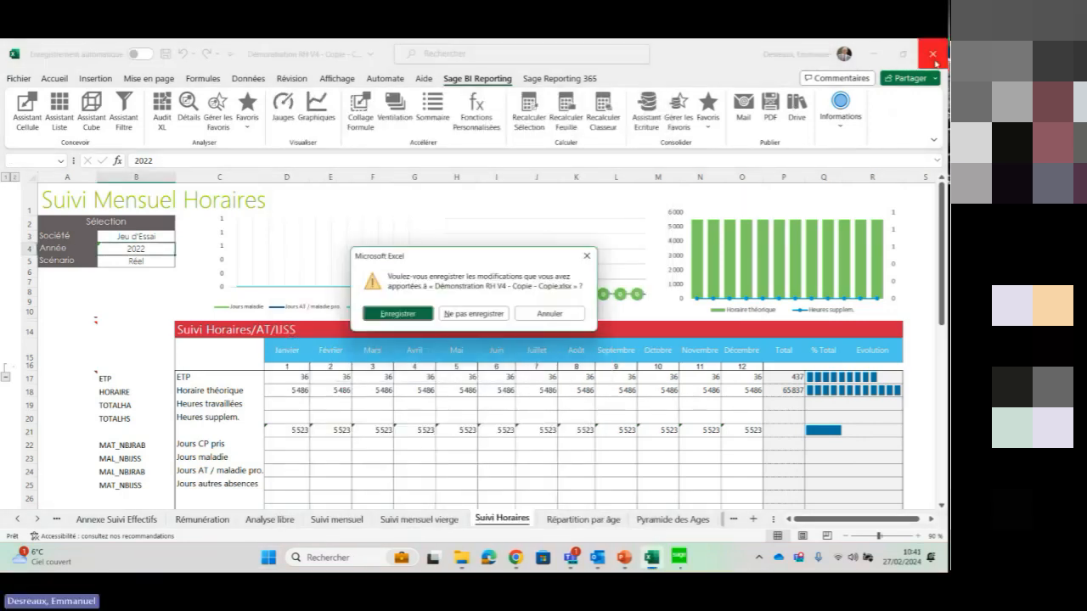
left_click(493, 311)
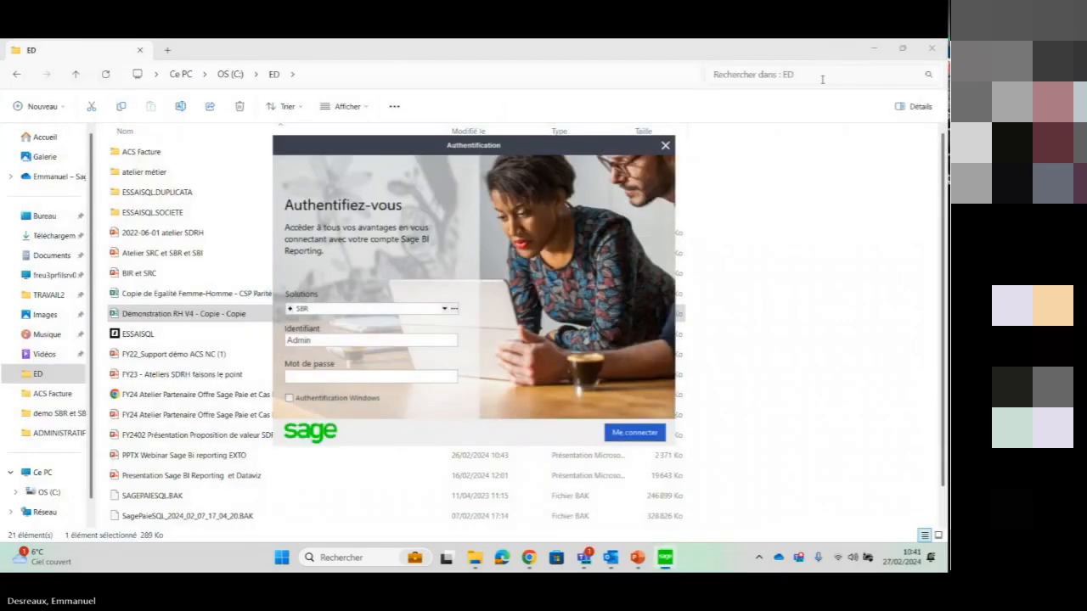
Enter the account password for the SBR solution and sign in
type("********")
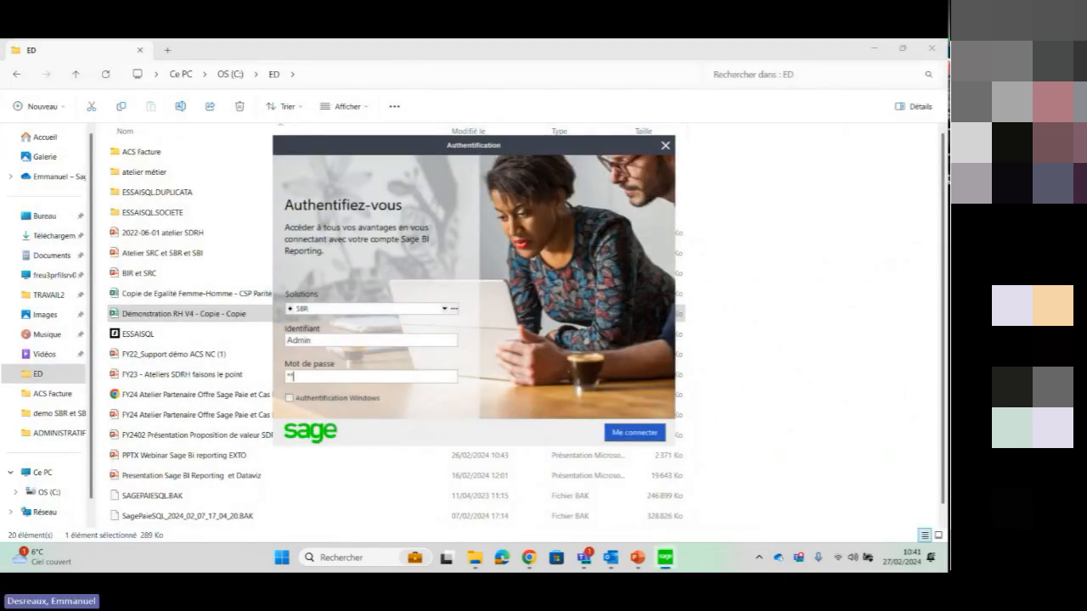
type("***")
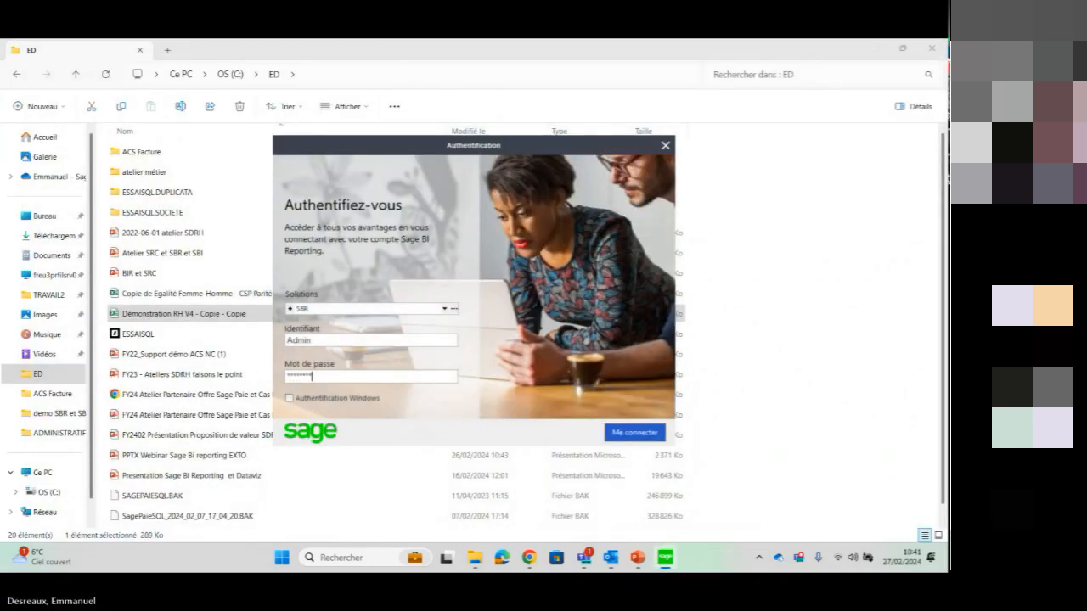
left_click(645, 432)
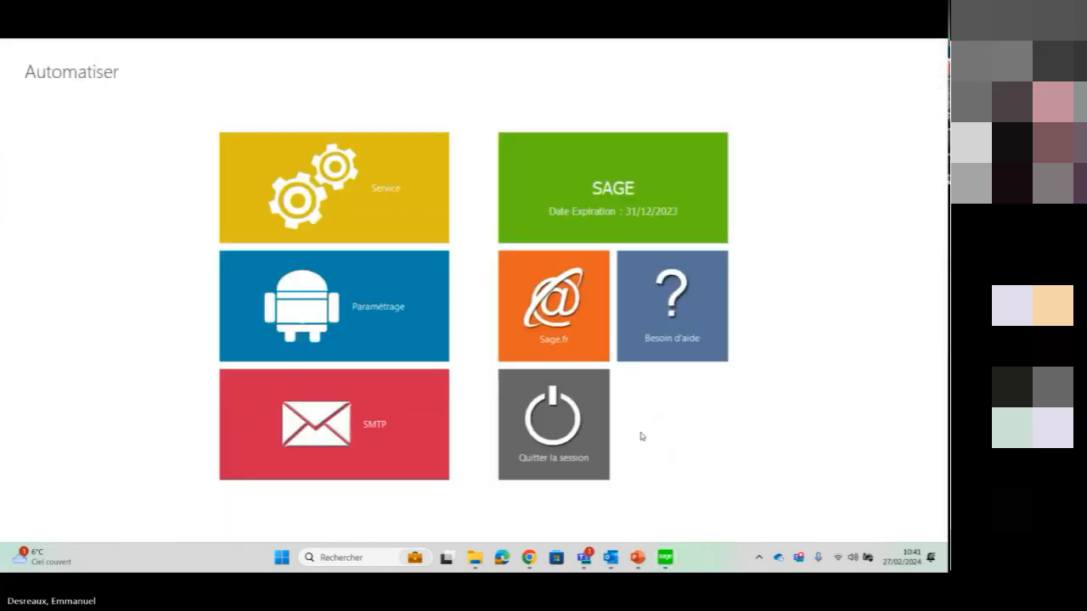
Open Paramétrage and examine the planning types and weekly day options scheduled for the Rem brute par département action
left_click(396, 347)
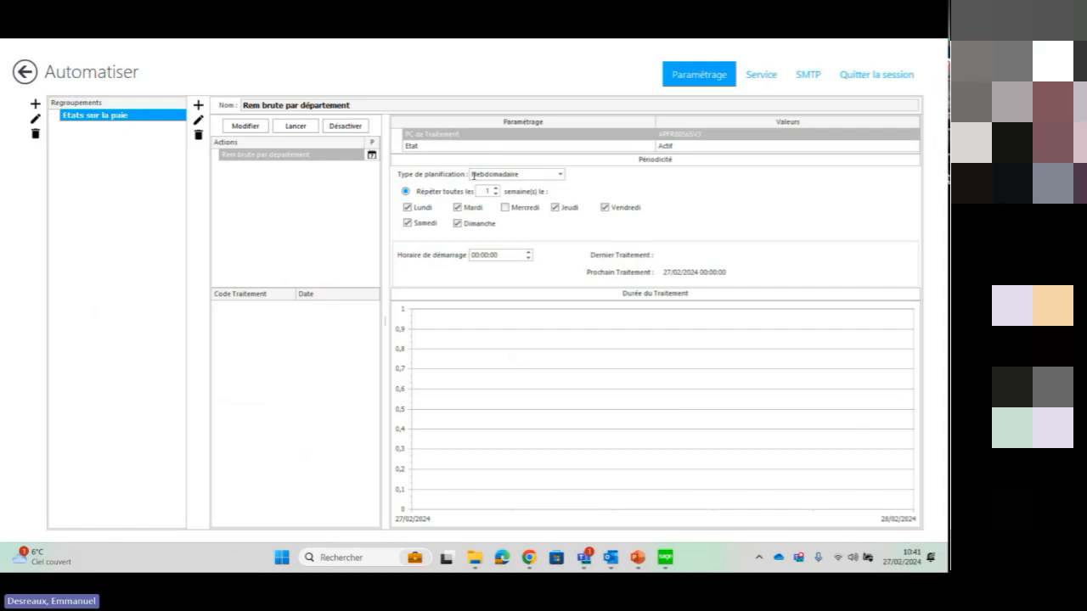
left_click(561, 174)
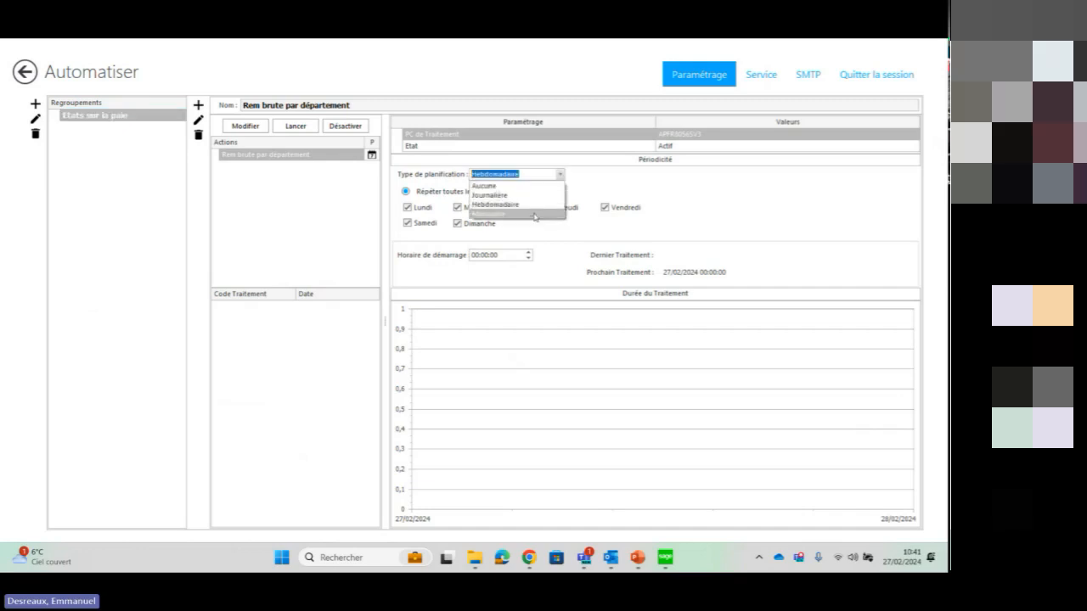
left_click(533, 206)
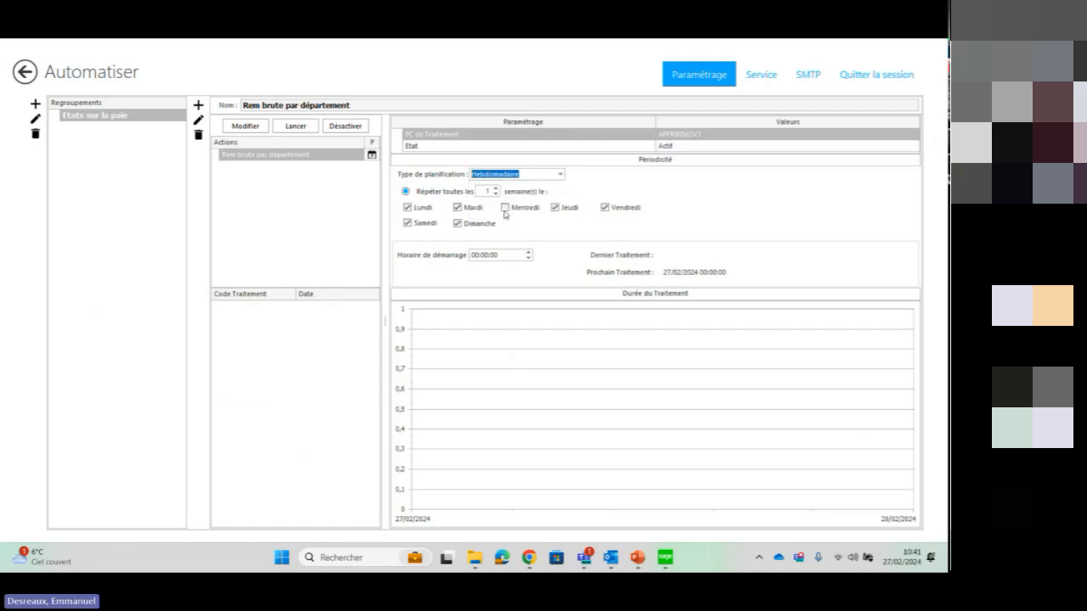
left_click(506, 207)
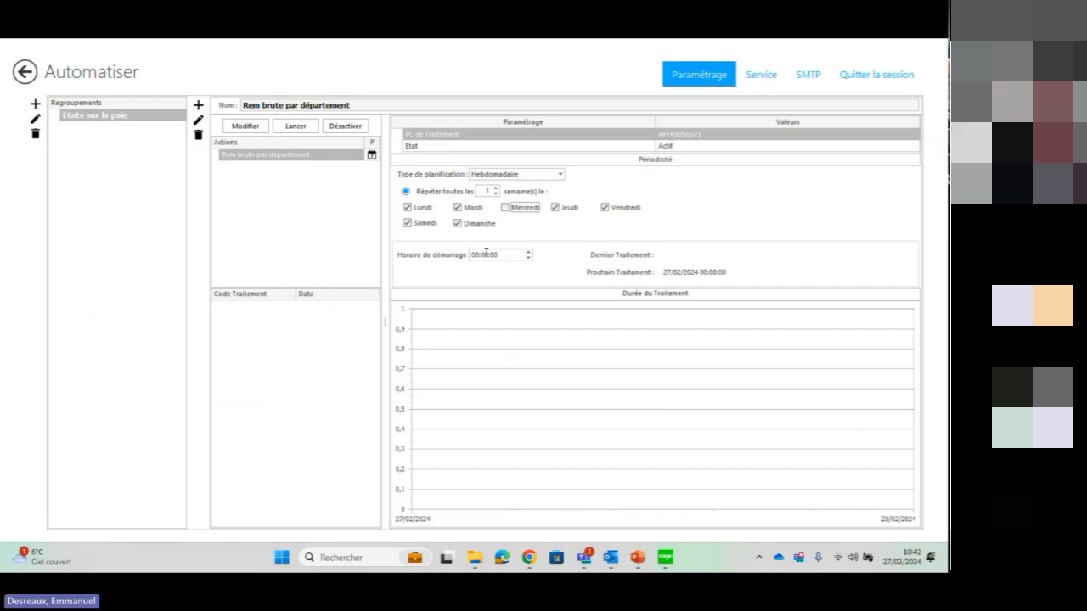
Open the Rem brute par département action, view its variables with both columns widened to fit, and leave without saving
left_click(264, 160)
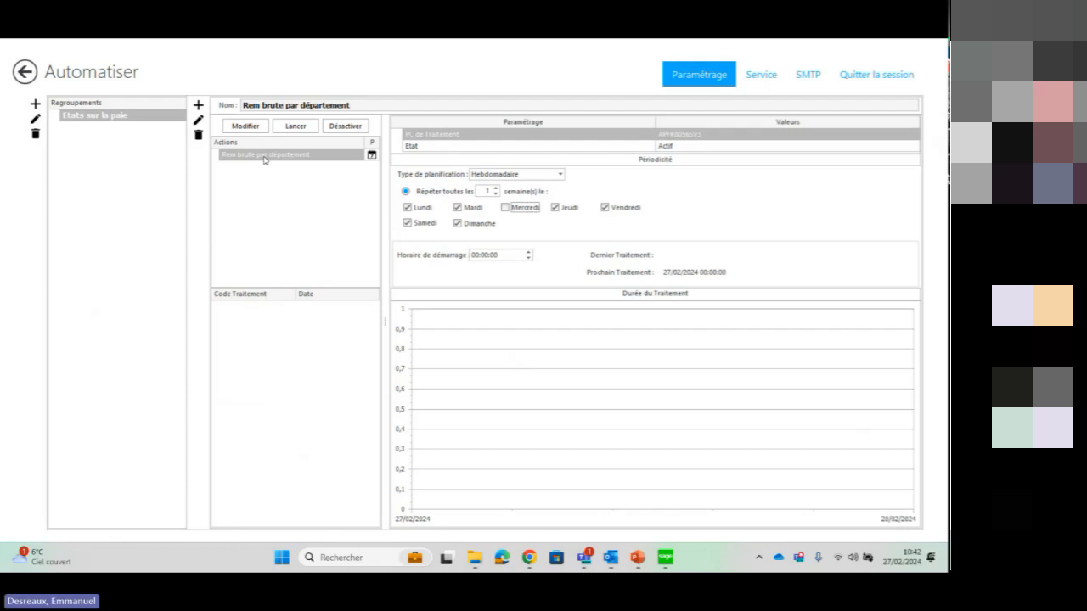
left_click(264, 155)
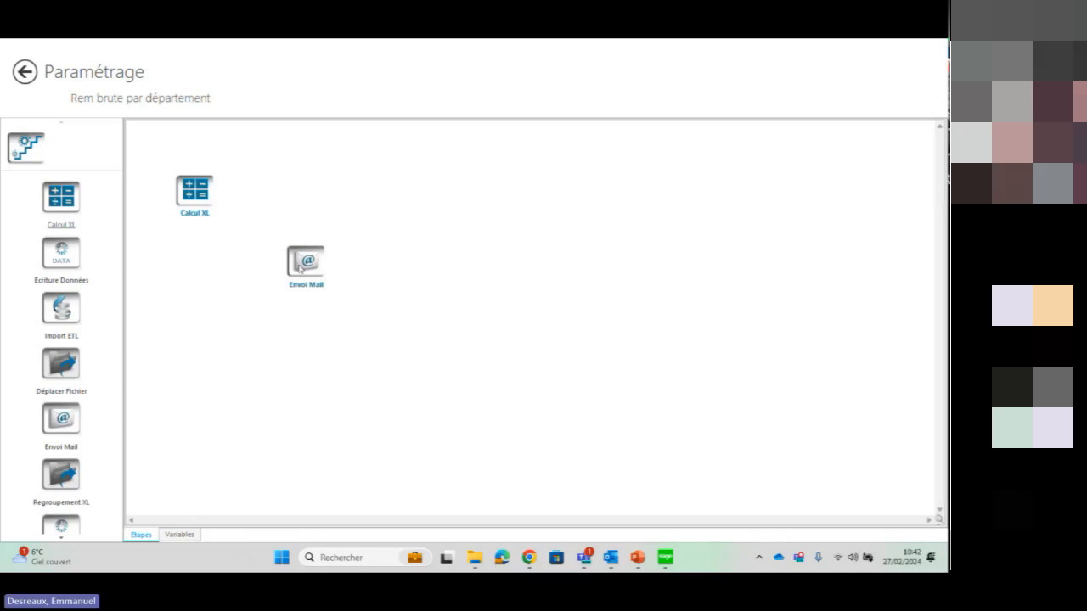
left_click(178, 538)
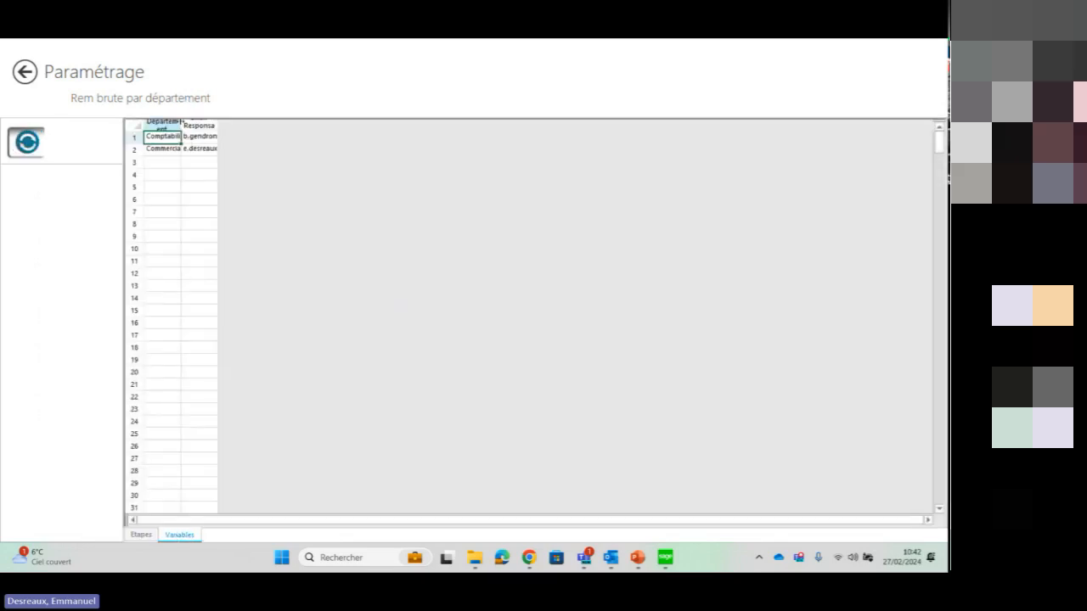
double_click(180, 125)
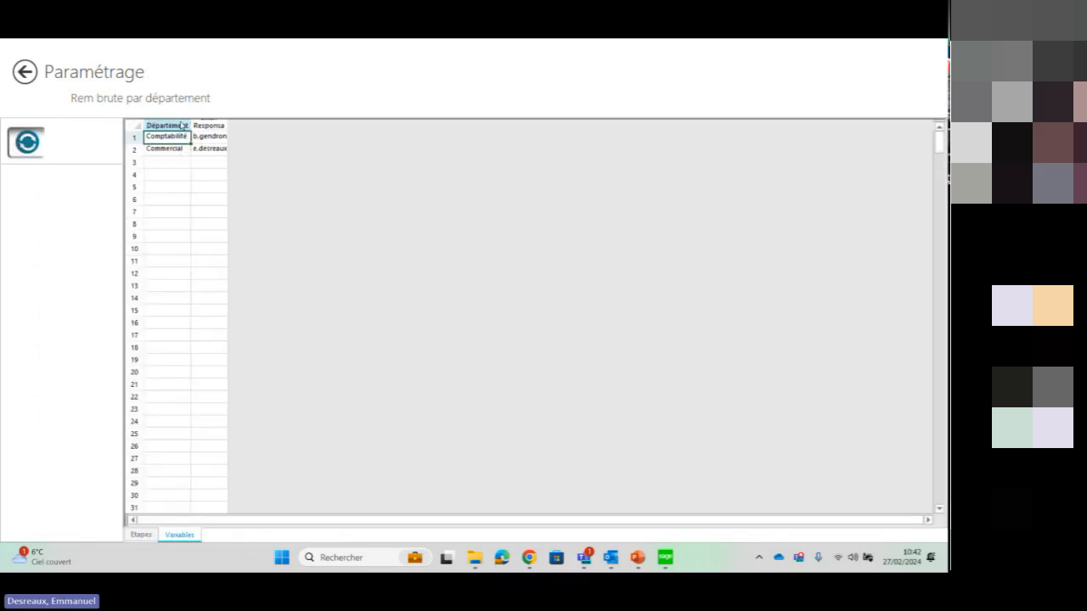
double_click(227, 127)
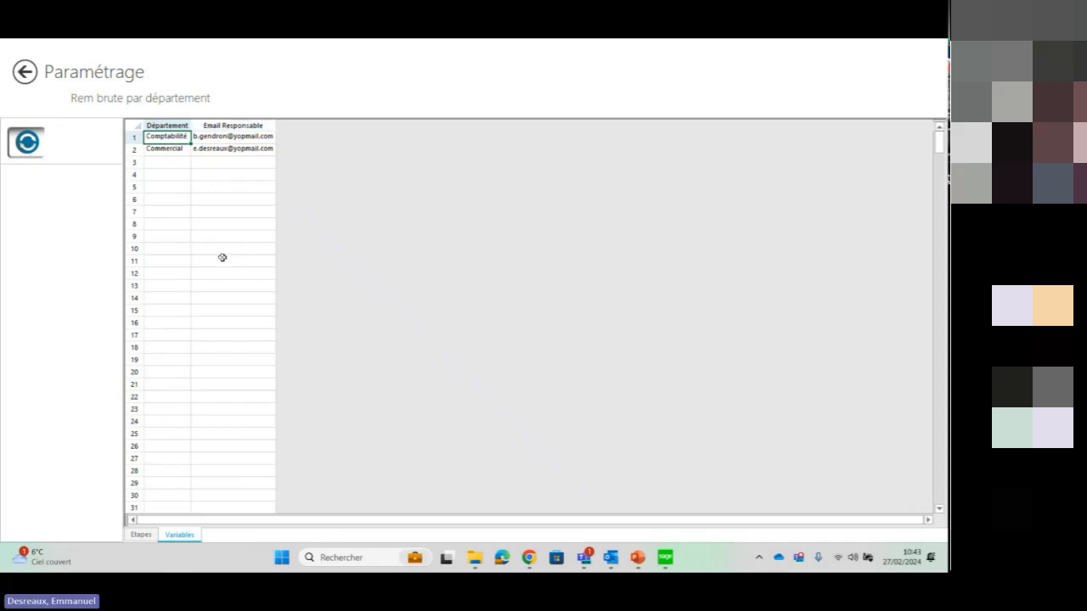
left_click(29, 73)
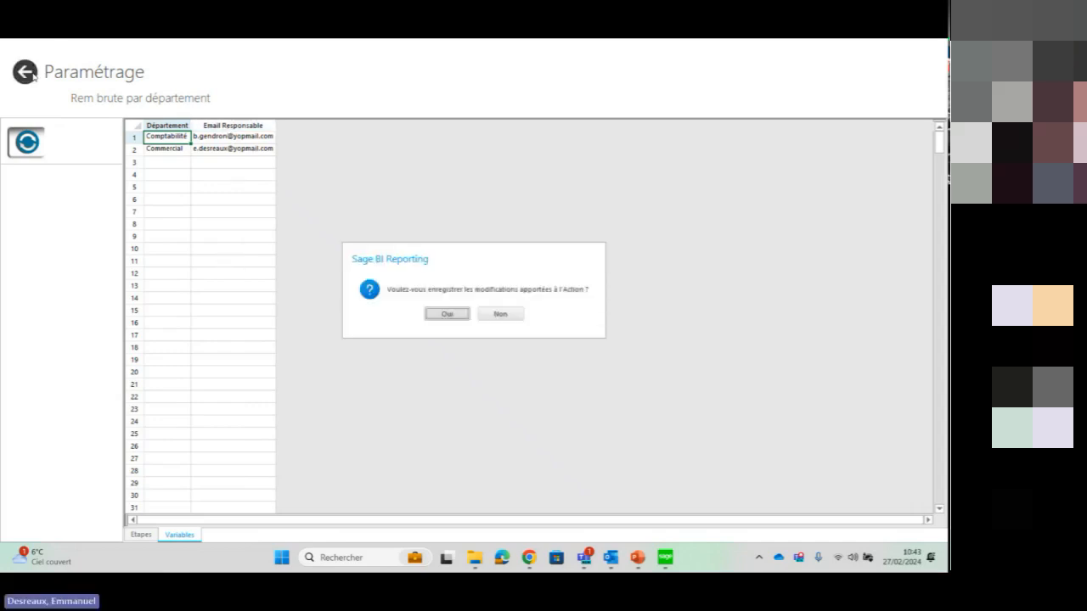
left_click(498, 314)
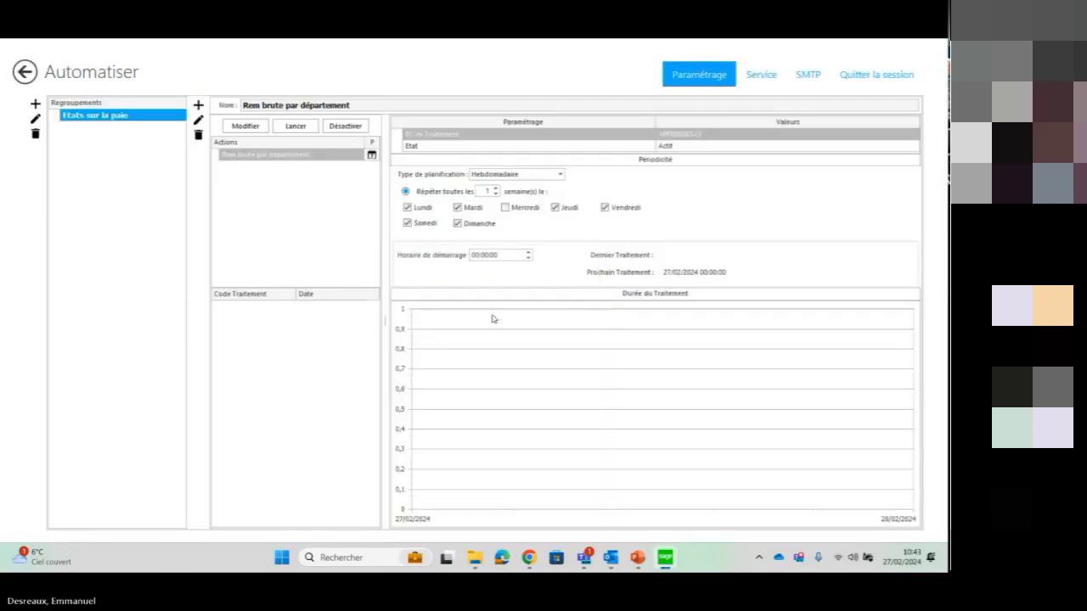
Reopen the Rem brute par département action and examine the Calcul XL step's source file, pre-calculation settings and sheet preview
left_click(302, 156)
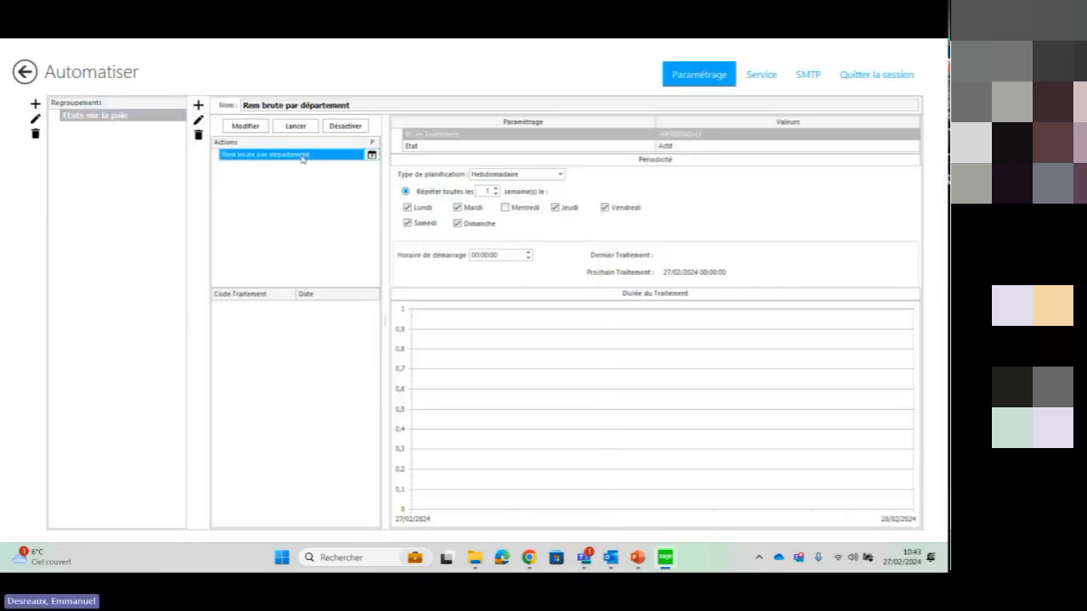
double_click(302, 156)
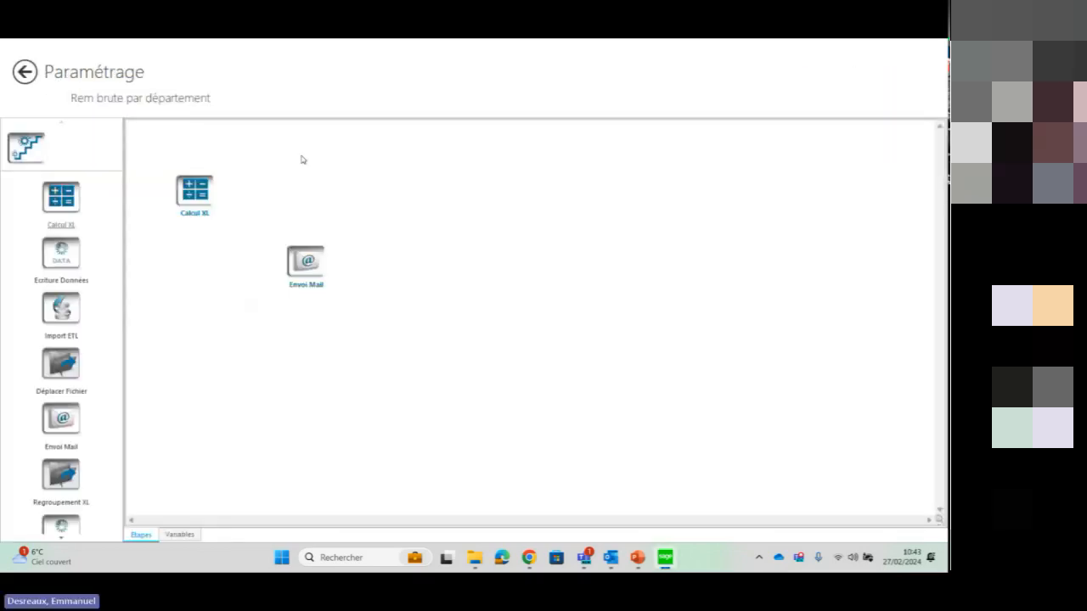
double_click(196, 195)
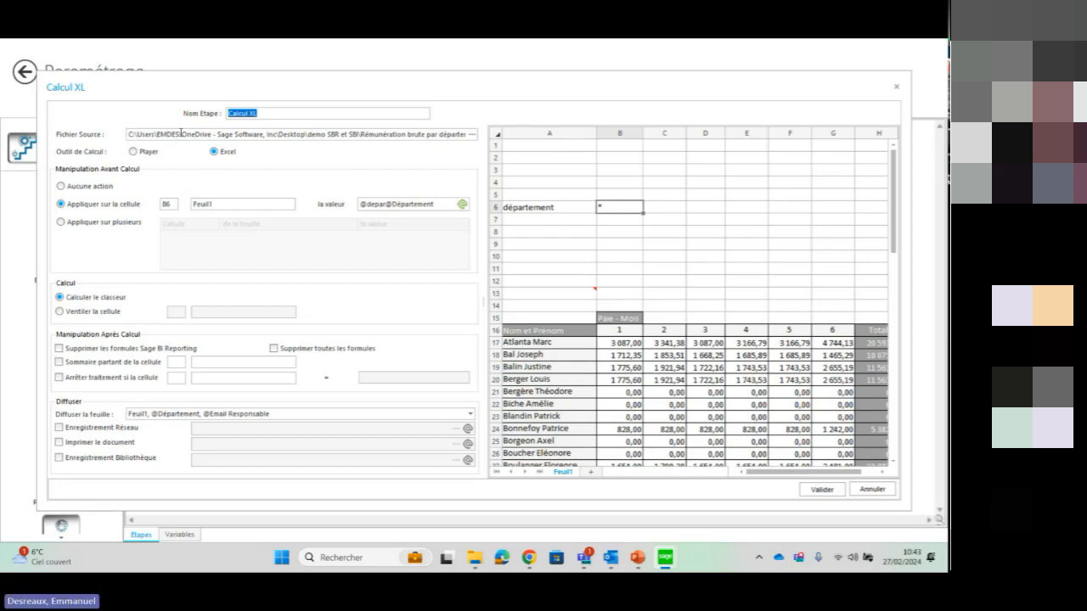
key("ctrl")
key("ctrl")
key("ctrl")
key("ctrl")
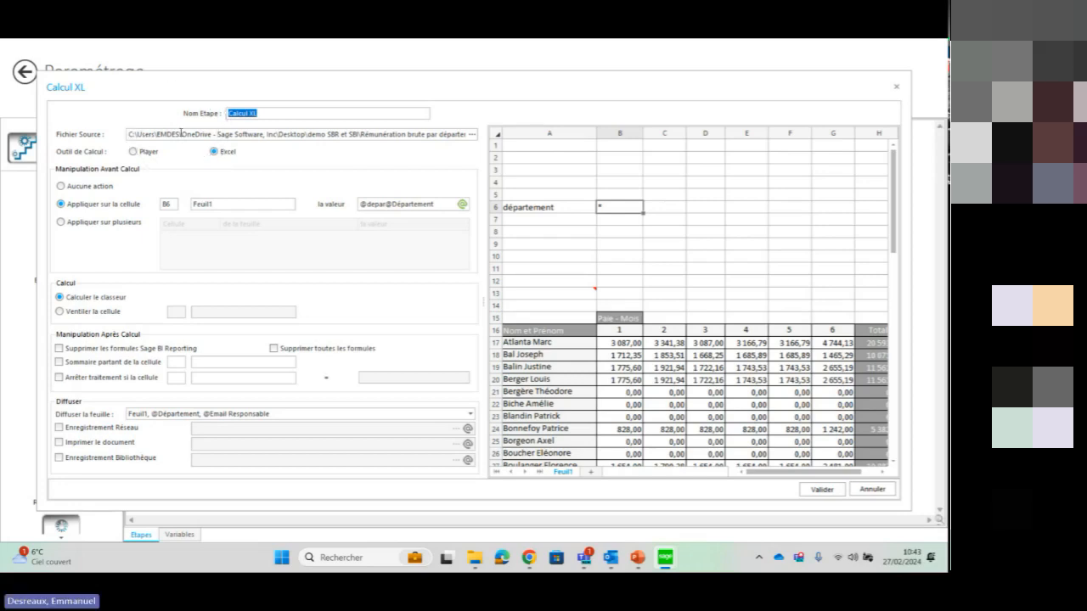
key("ctrl")
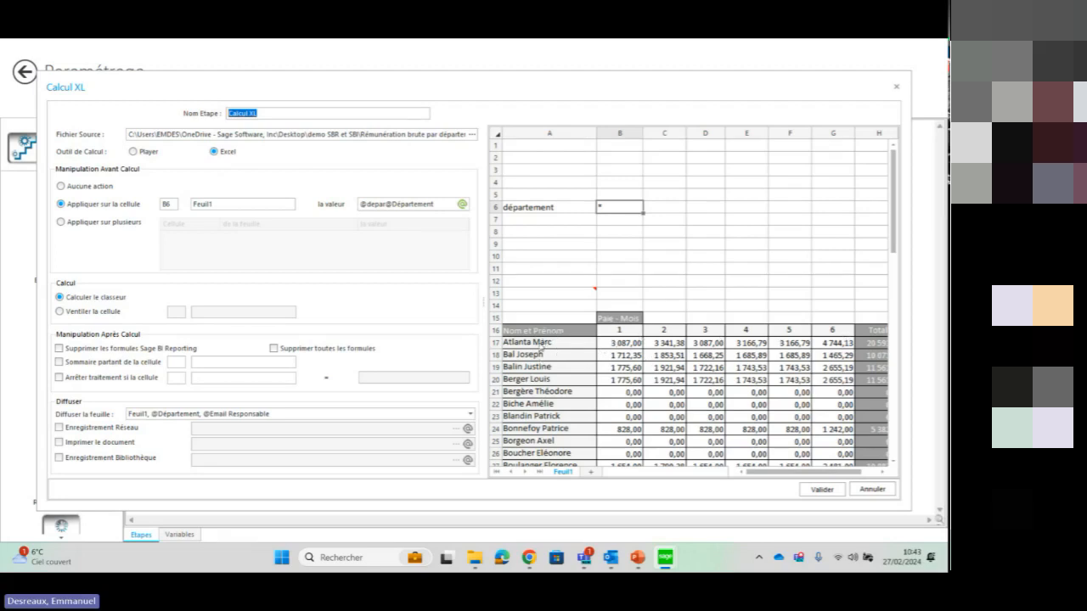
key("ctrl")
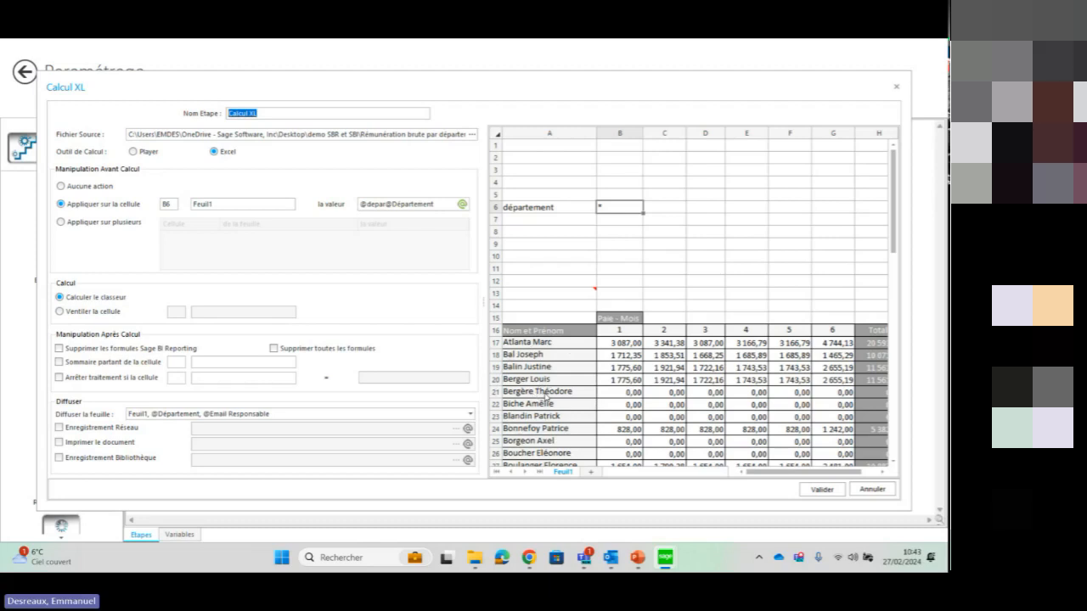
key("ctrl")
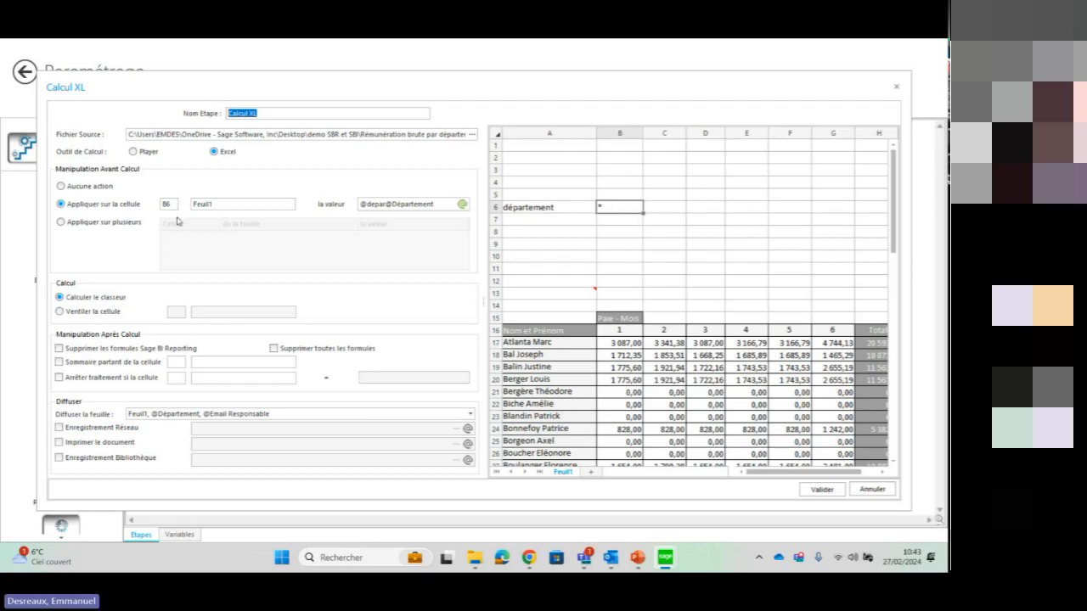
key("ctrl")
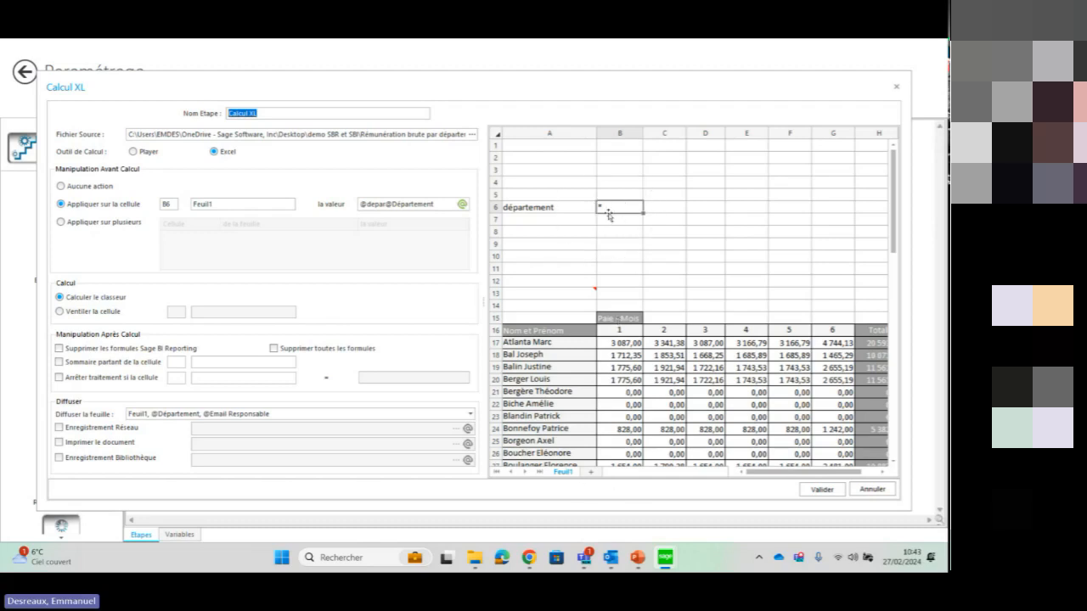
double_click(373, 205)
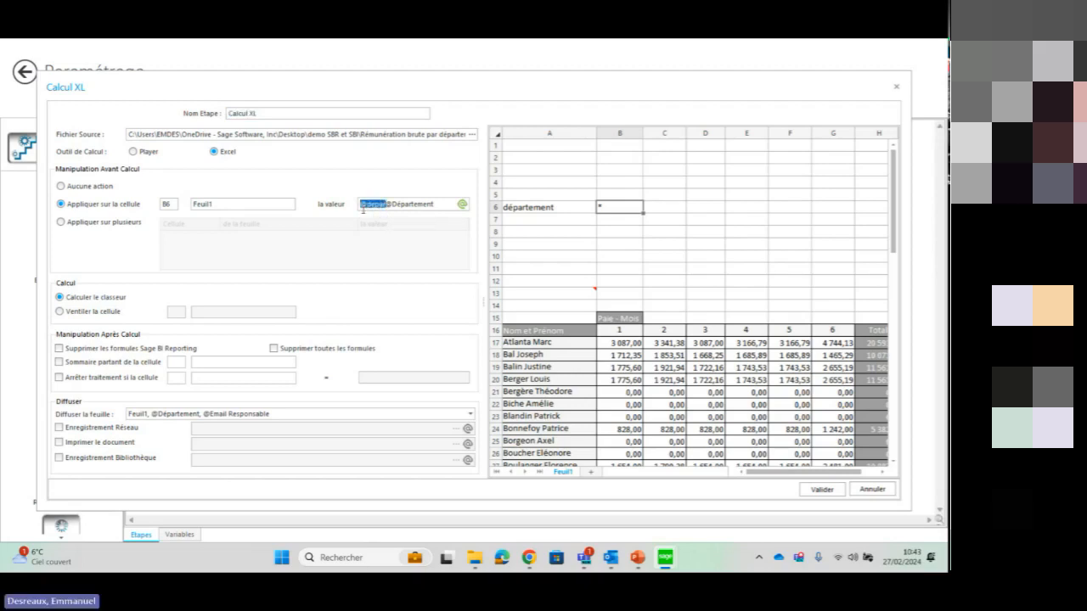
key("BackSpace")
key("BackSpace")
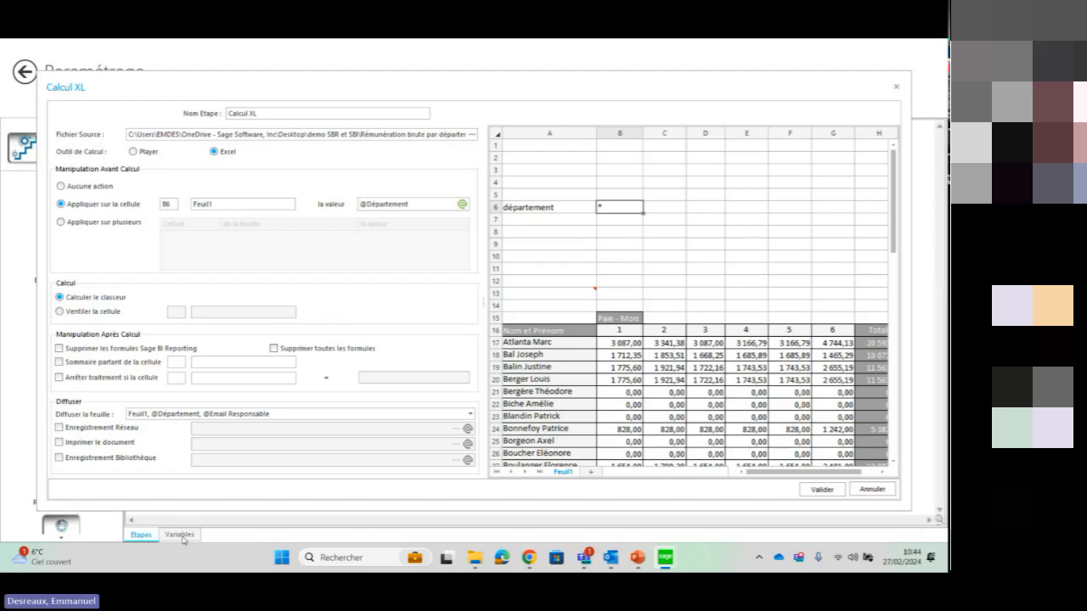
key("ctrl")
key("ctrl")
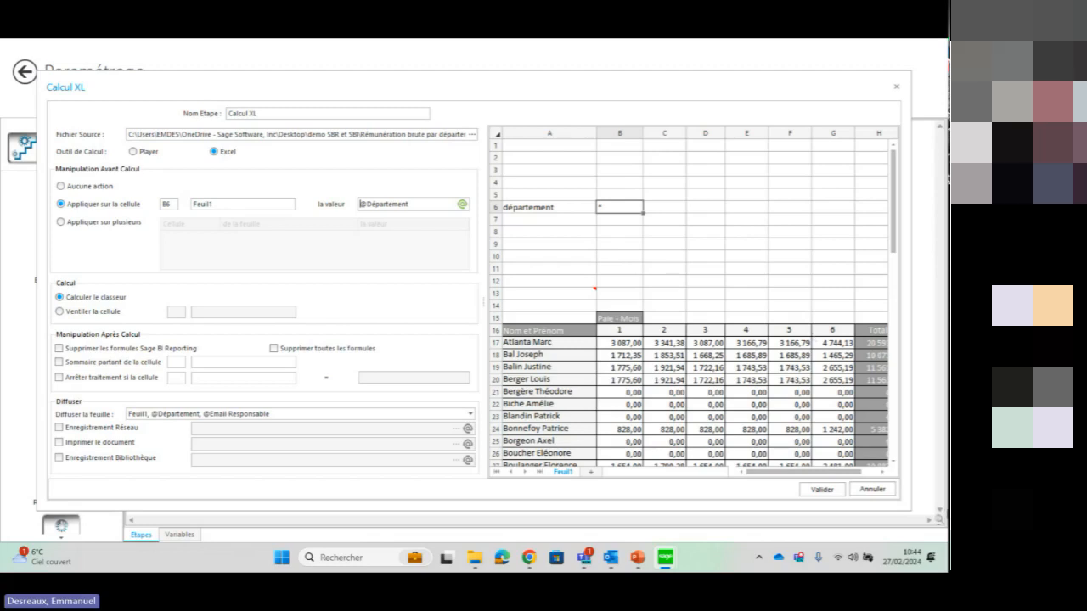
left_click(817, 491)
Open the Envoi Mail step and examine its recipient variable, subject, full message body and attachment settings
left_click(311, 270)
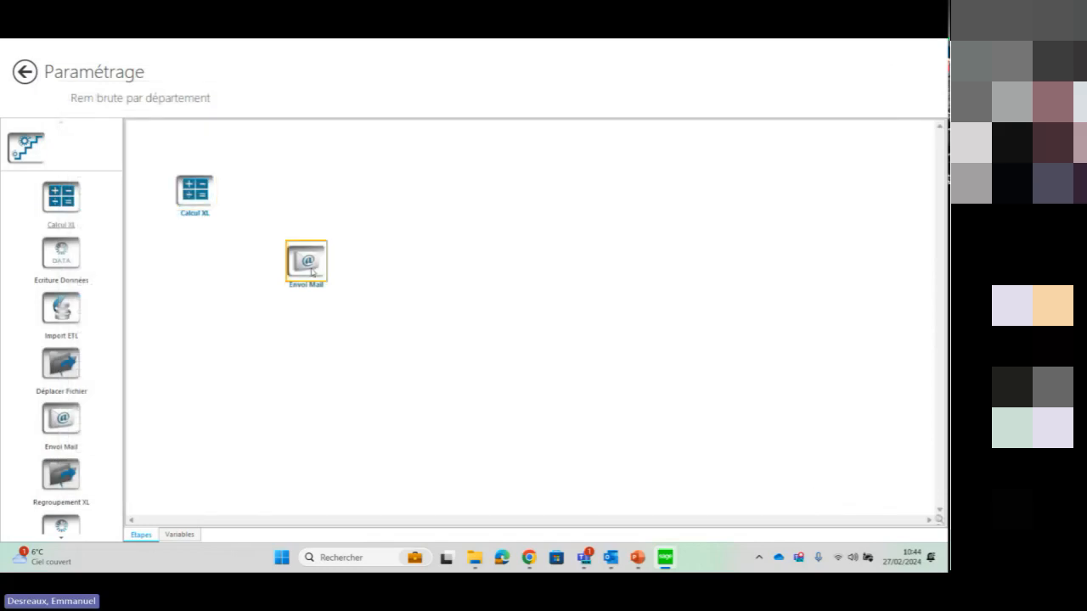
double_click(311, 271)
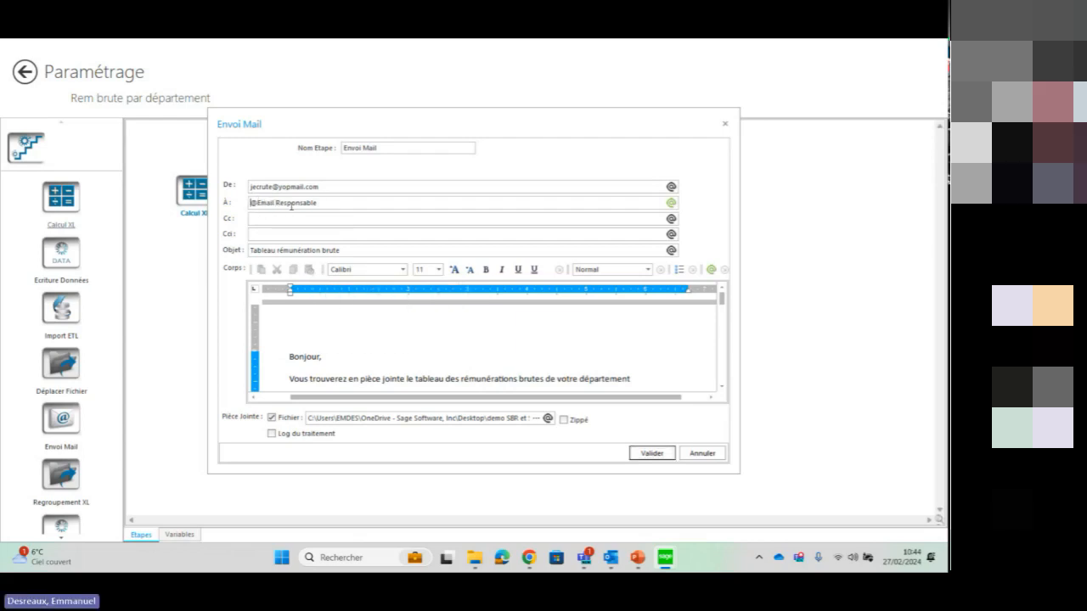
left_click(183, 536)
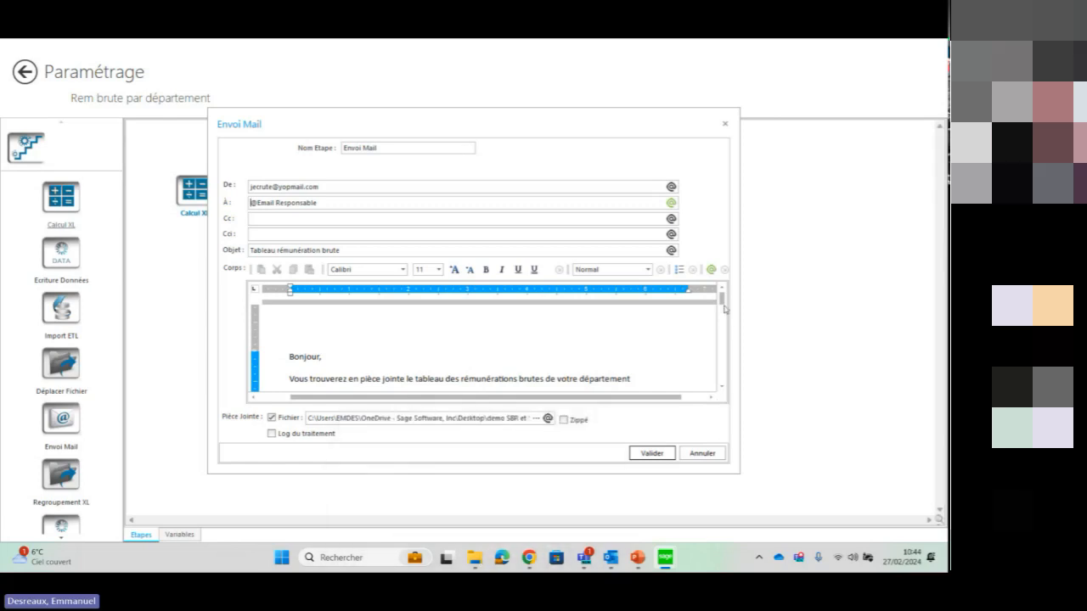
left_click_drag(724, 299, 723, 311)
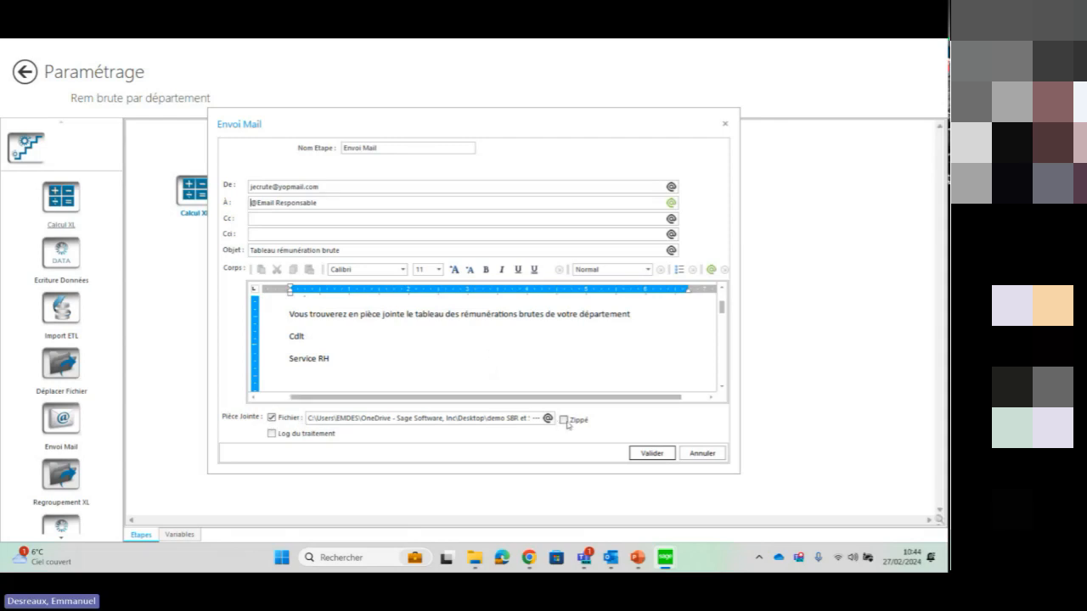
Close the Envoi Mail step without changing it and leave the Rem brute par département action, saving its modifications
scroll(723, 307, "up", 3)
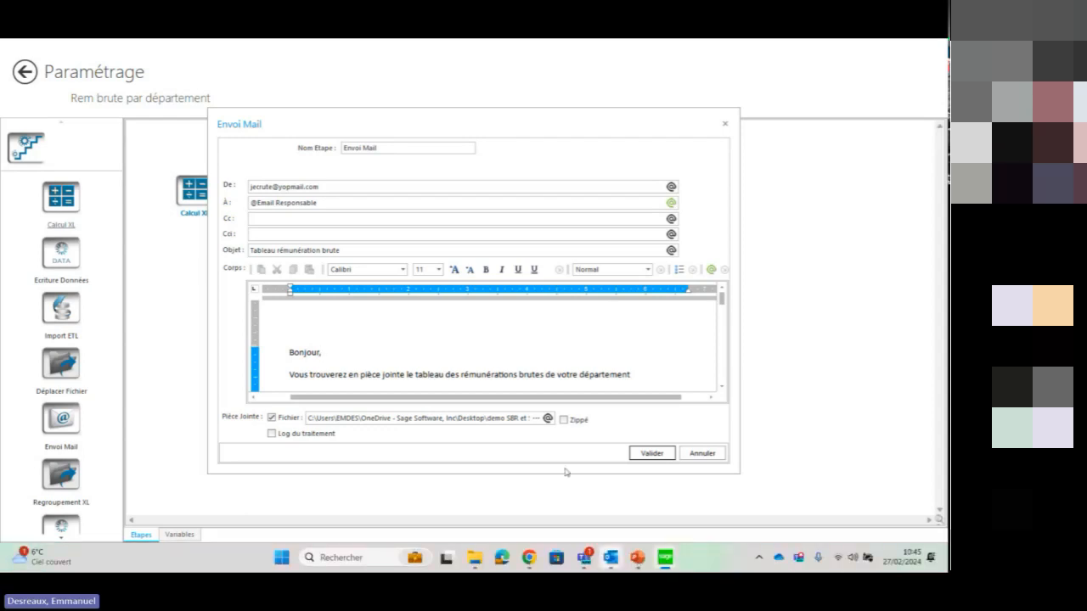
left_click(703, 453)
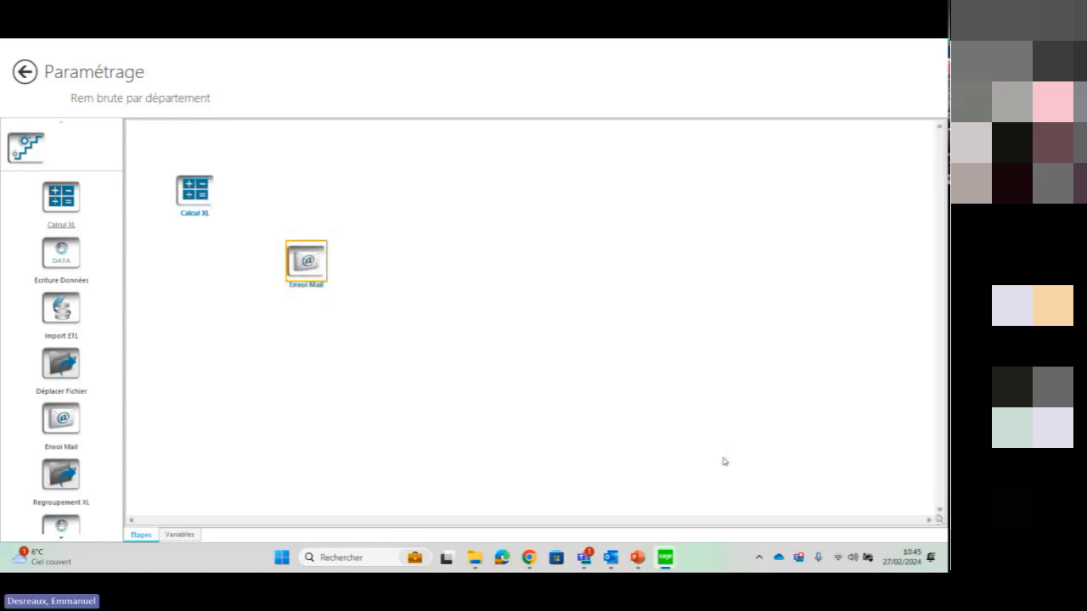
left_click(23, 73)
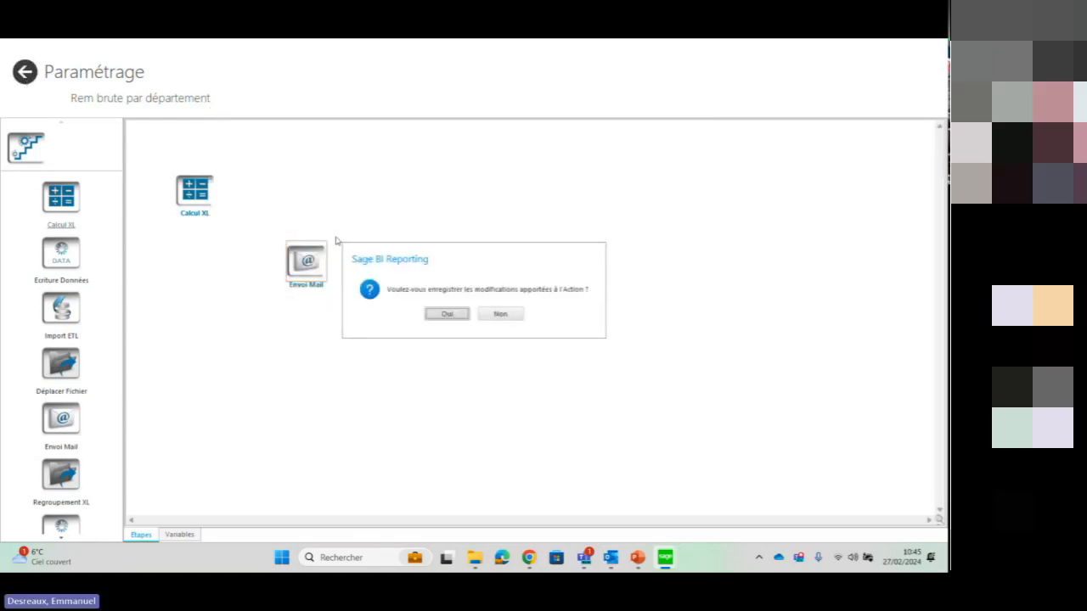
left_click(443, 314)
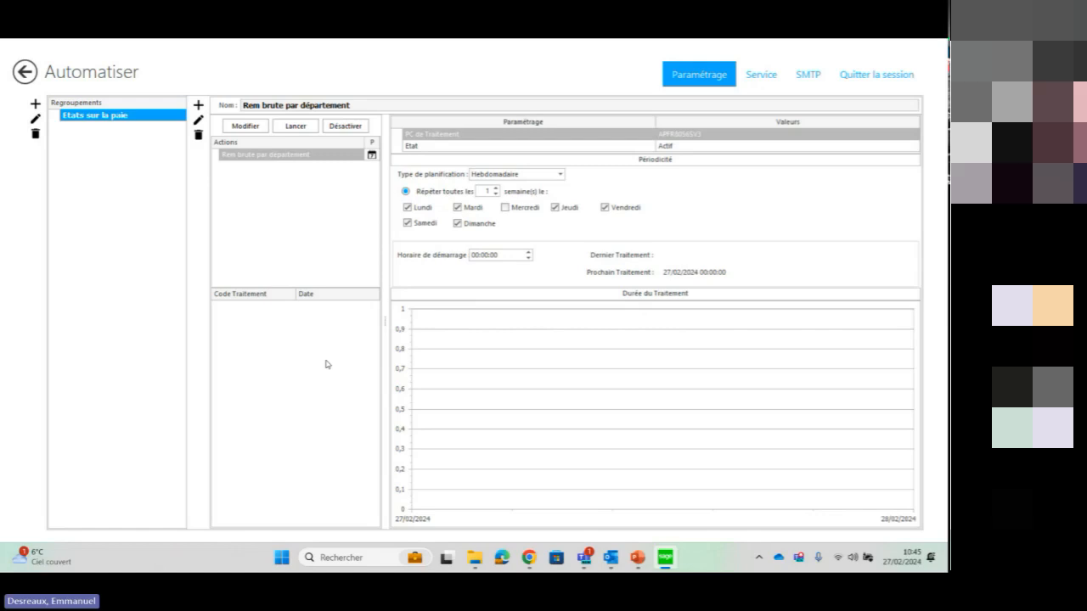
Switch to the PowerPoint slideshow and present all points of the "BI reporting : Réponse Sage" slide, ending on the slide that follows
left_click(638, 557)
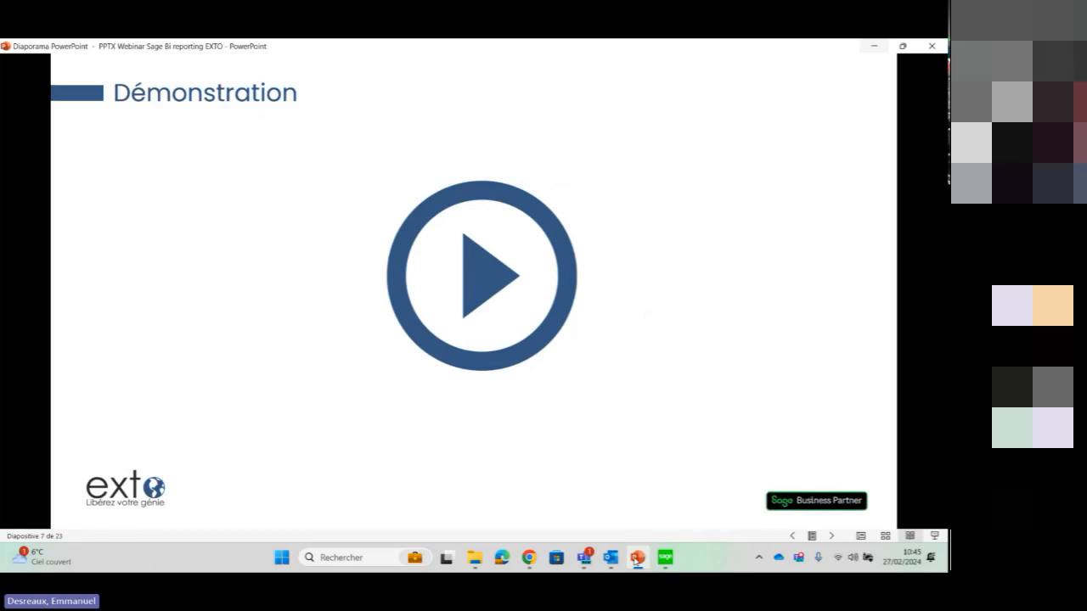
key("Right")
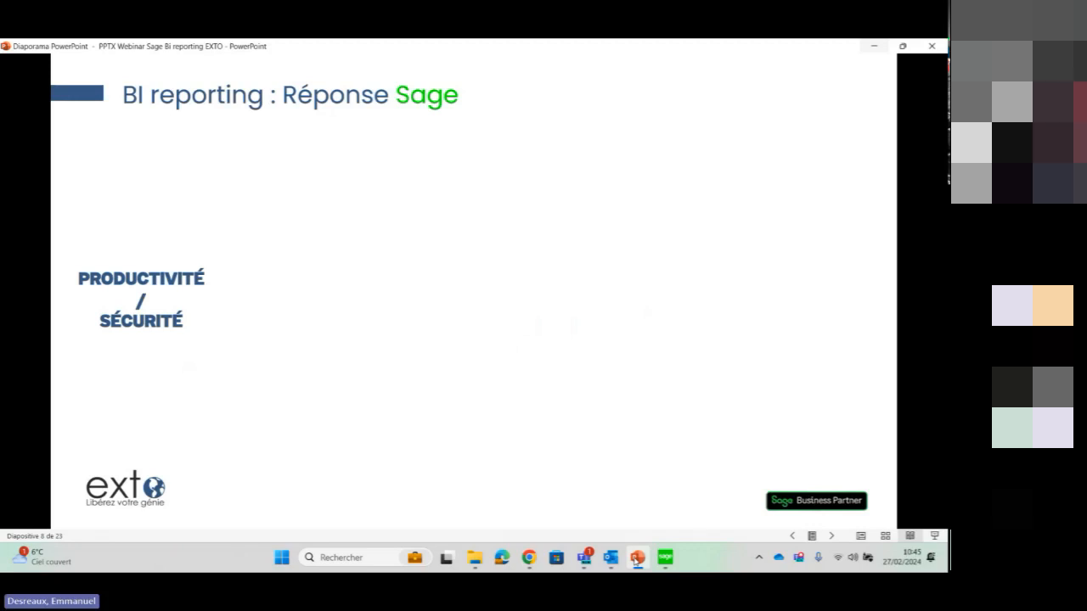
key("Right")
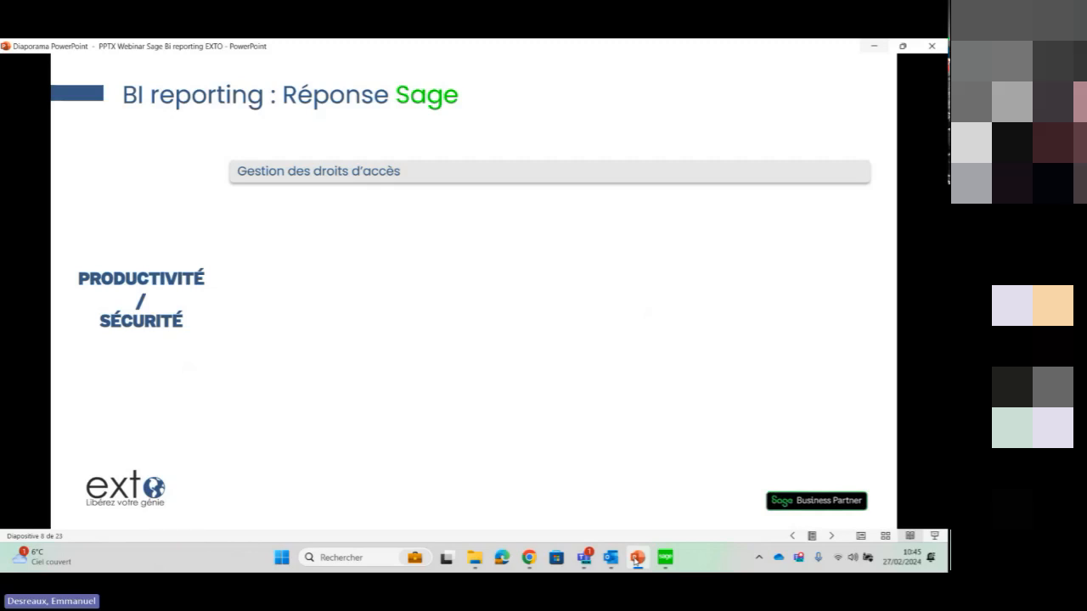
key("Right")
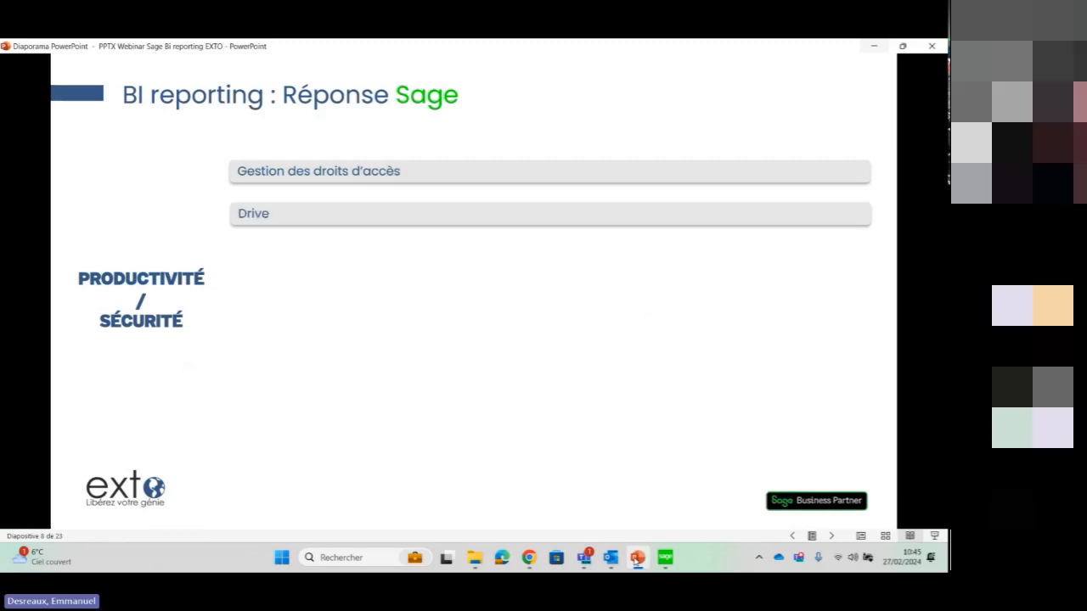
key("Left")
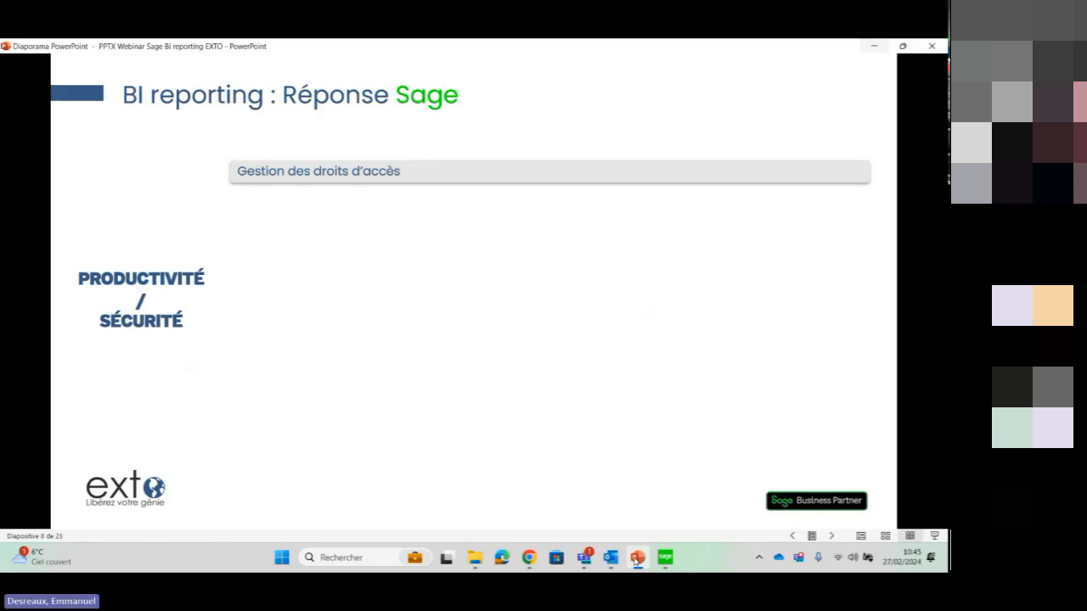
key("Right")
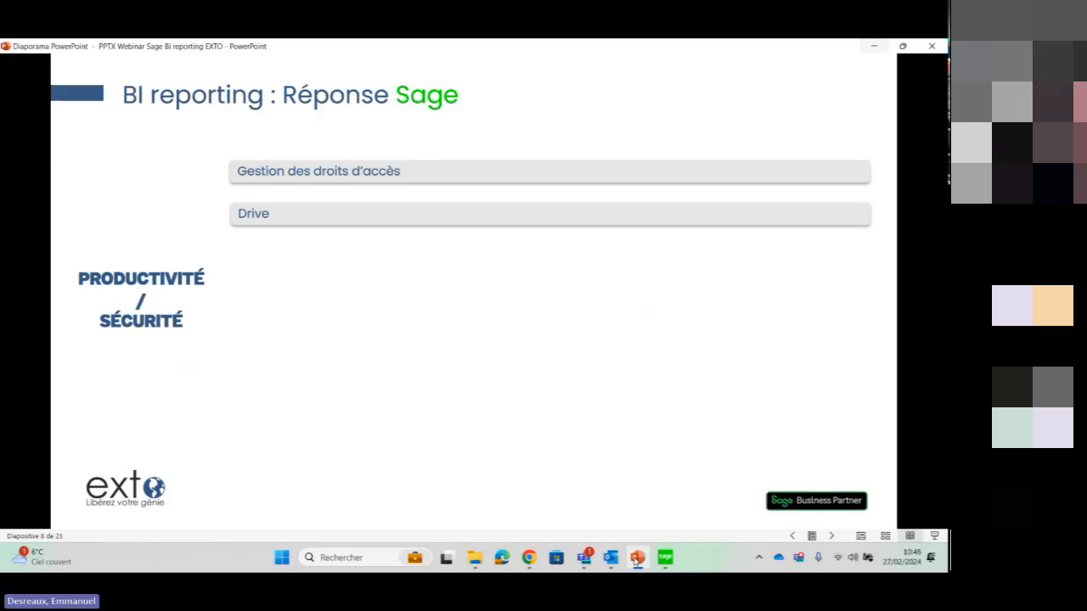
key("Right")
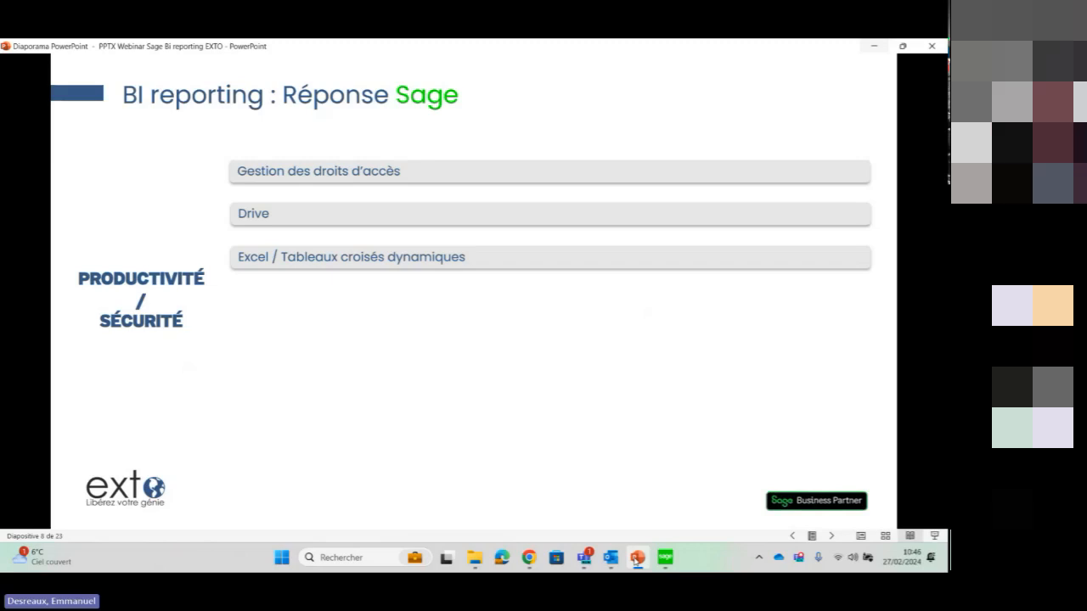
key("Right")
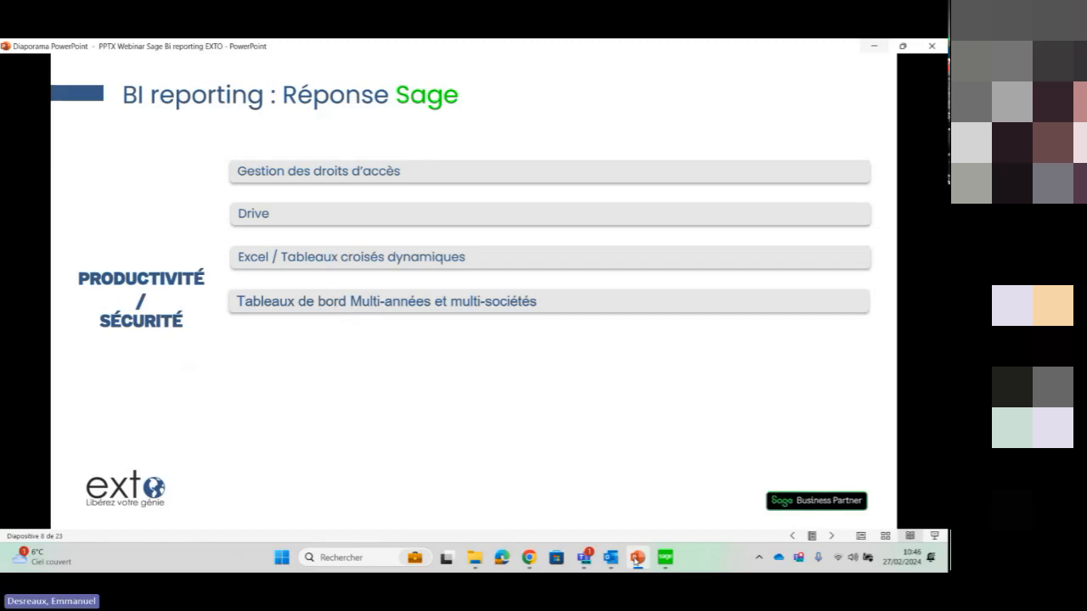
key("Right")
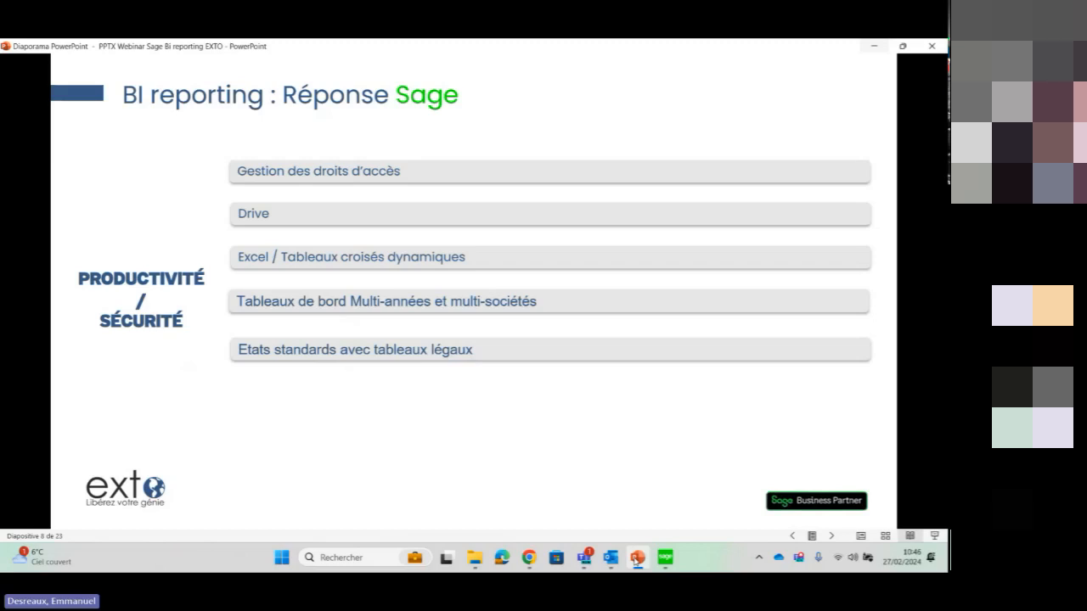
key("Right")
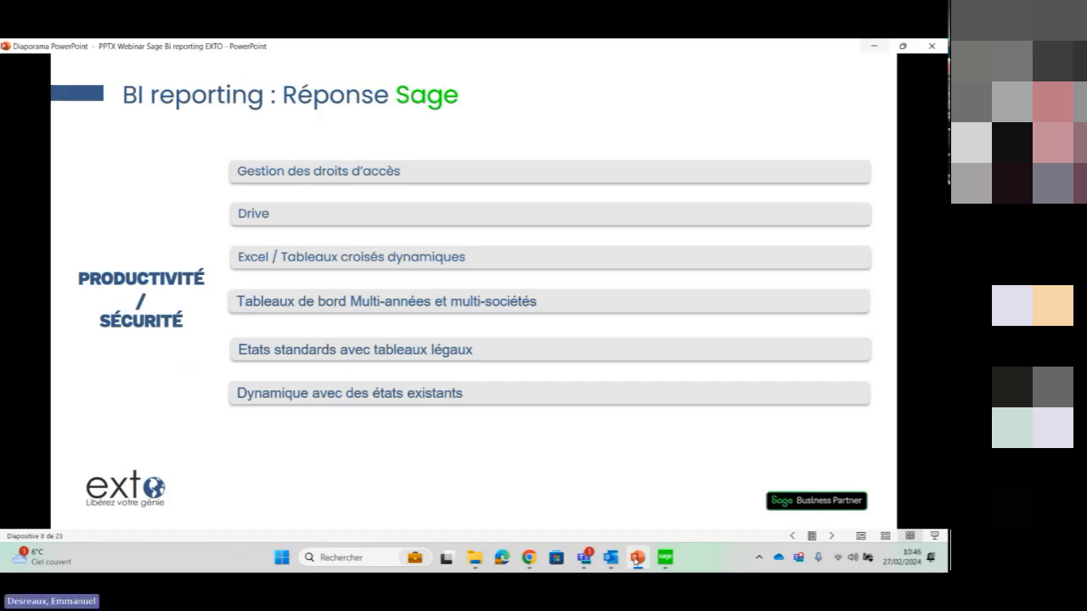
key("Right")
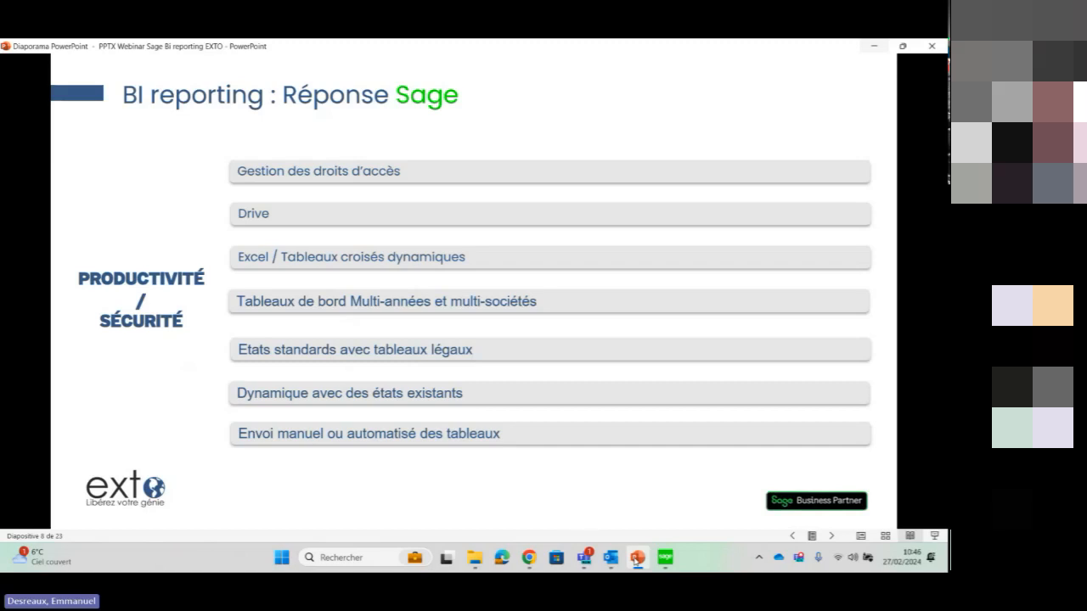
key("Right")
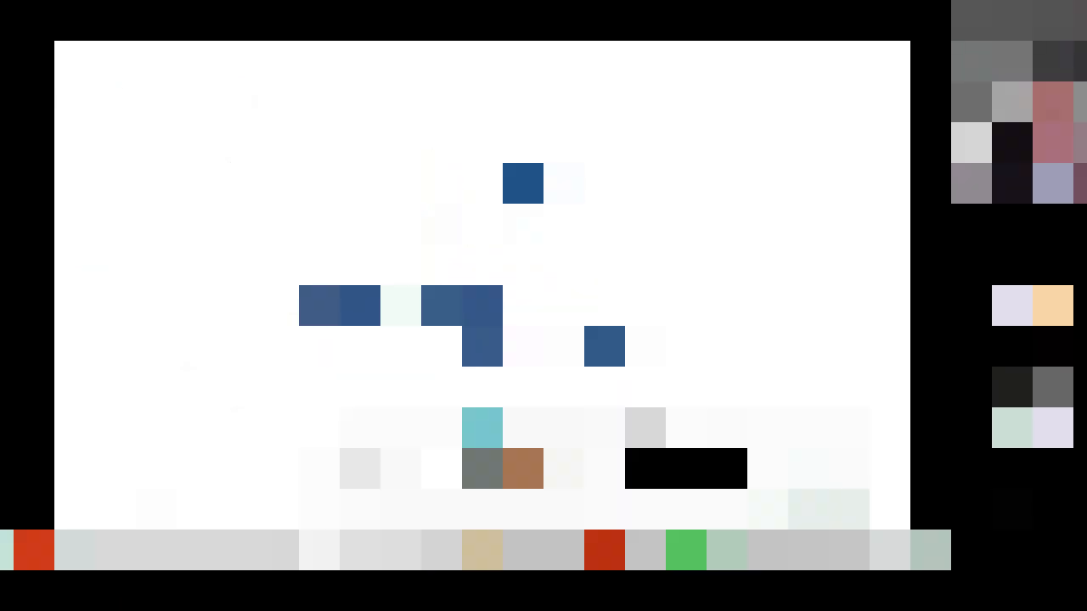
left_click(683, 469)
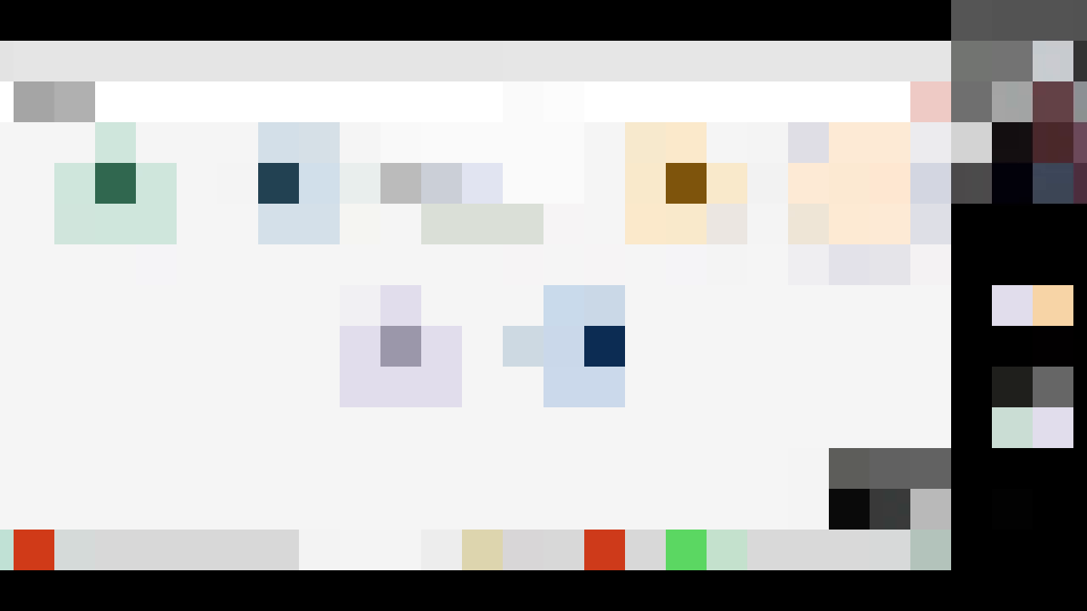
left_click(628, 550)
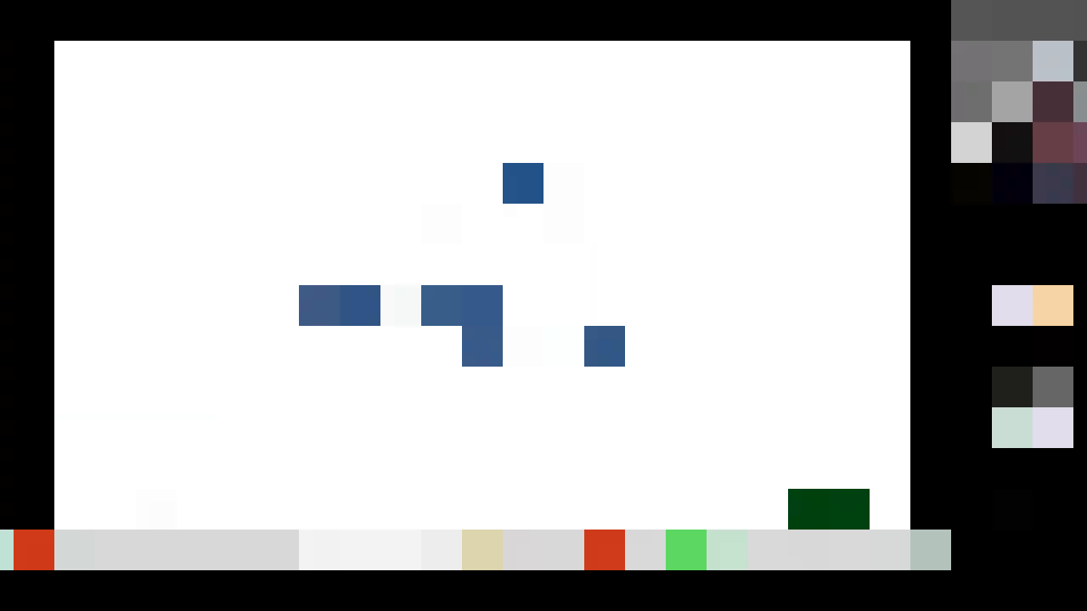